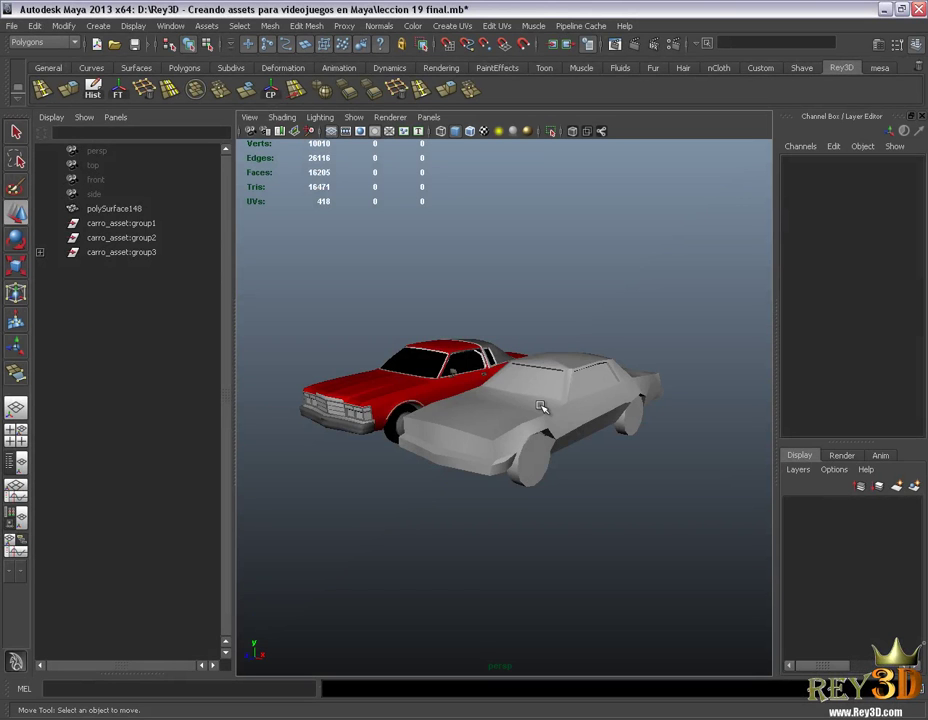
# - Maximise the viewport, select the grey car and switch it to Edge mode
pyautogui.scroll(1, 575, 434)
pyautogui.scroll(2, 522, 435)
pyautogui.scroll(2, 567, 416)
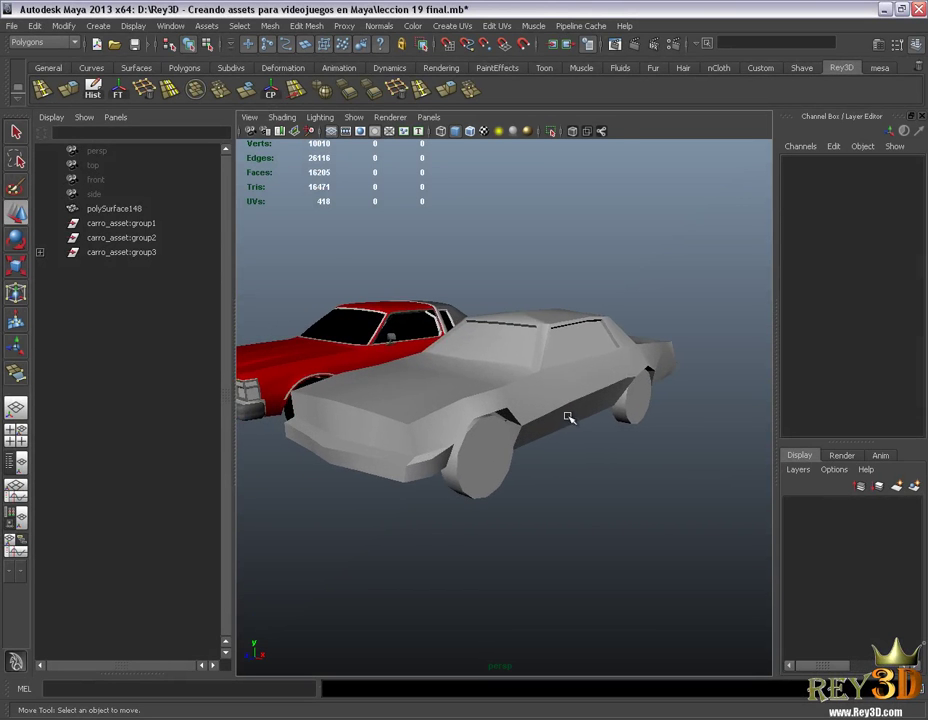
pyautogui.press('space')
pyautogui.keyDown('alt'); pyautogui.moveTo(529, 410); pyautogui.dragTo(540, 386); pyautogui.keyUp('alt')
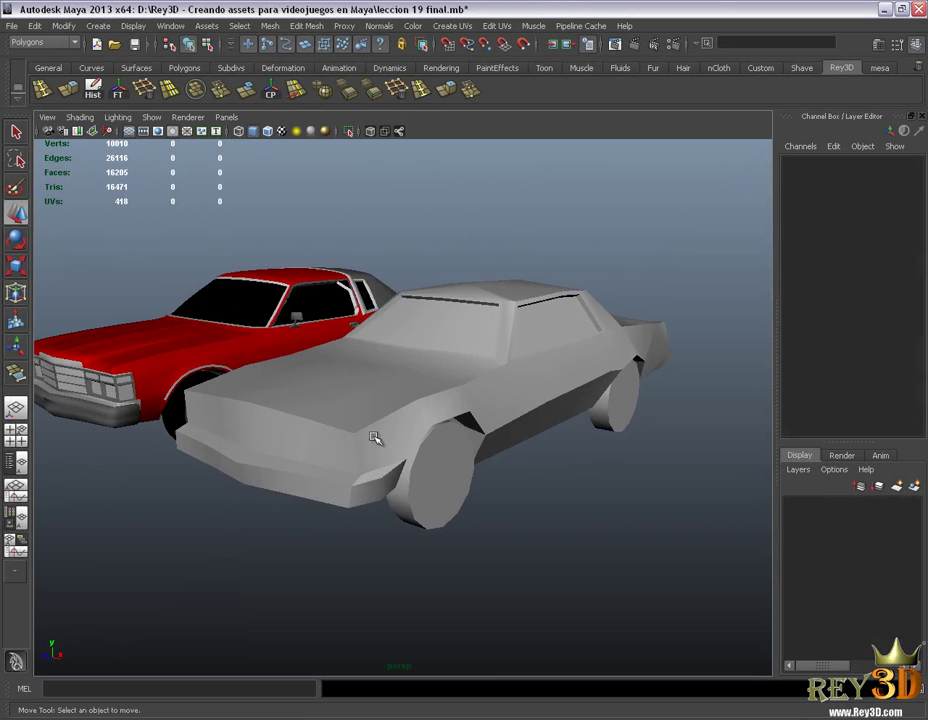
pyautogui.keyDown('alt'); pyautogui.moveTo(374, 438); pyautogui.dragTo(497, 408); pyautogui.keyUp('alt')
pyautogui.click(510, 426)
pyautogui.rightClick(513, 401)
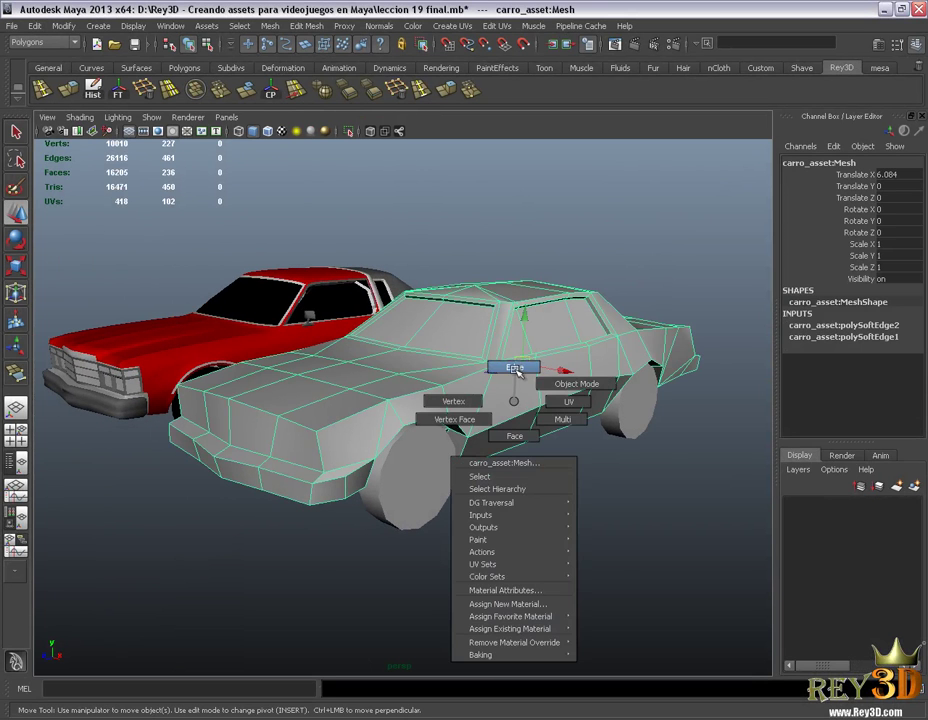
pyautogui.click(514, 368)
# - Select the edges across the front of the grey car's hood
pyautogui.moveTo(514, 425)
pyautogui.keyDown('alt'); pyautogui.mouseDown(button='right')
pyautogui.moveTo(518, 404)
pyautogui.moveTo(526, 411)
pyautogui.mouseUp(button='right'); pyautogui.keyUp('alt')
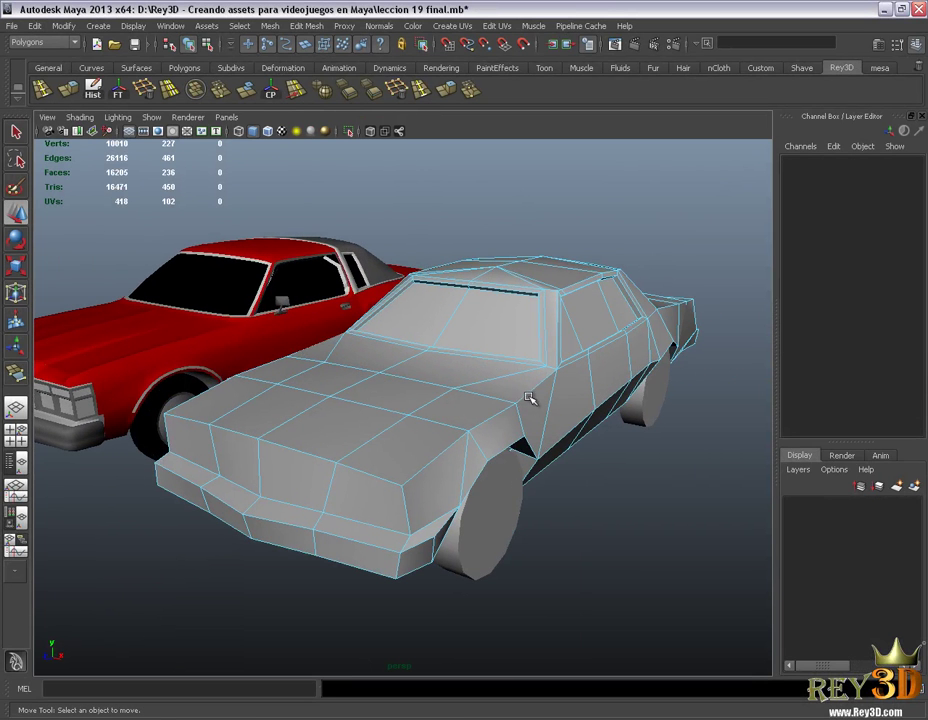
pyautogui.click(527, 391)
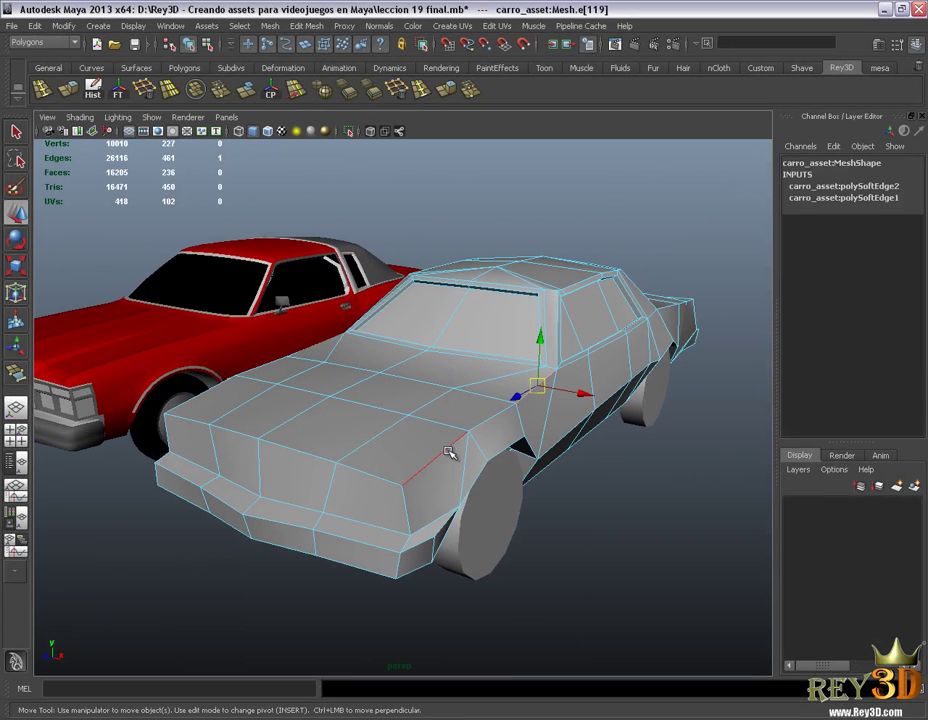
pyautogui.keyDown('alt'); pyautogui.moveTo(424, 452); pyautogui.dragTo(321, 463); pyautogui.keyUp('alt')
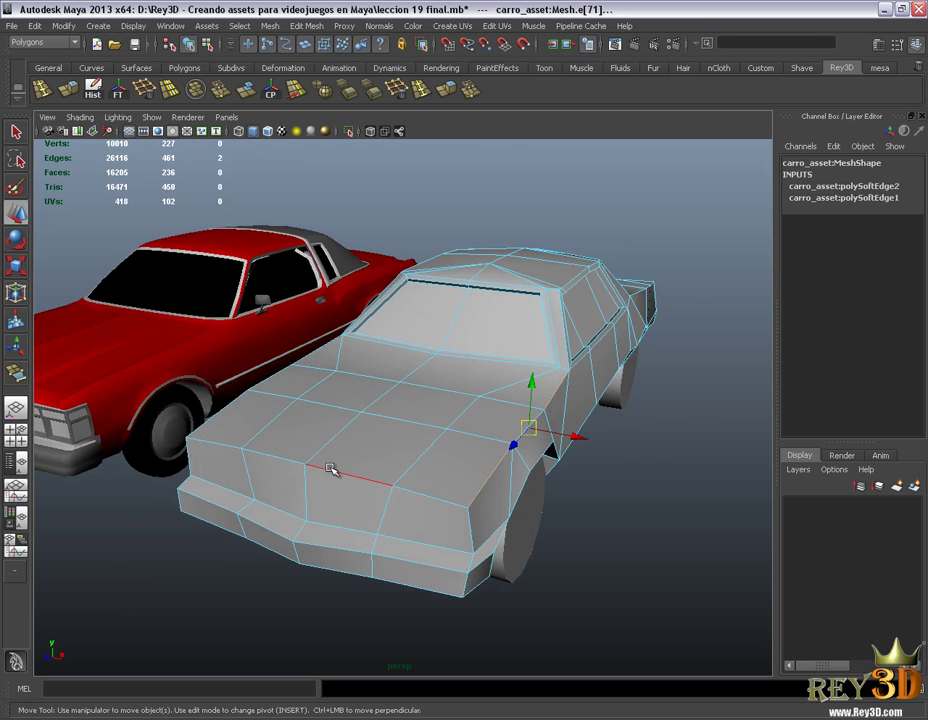
pyautogui.moveTo(463, 472)
pyautogui.keyDown('alt'); pyautogui.mouseDown()
pyautogui.moveTo(450, 455)
pyautogui.moveTo(483, 487)
pyautogui.moveTo(518, 468)
pyautogui.moveTo(427, 388)
pyautogui.mouseUp(); pyautogui.keyUp('alt')
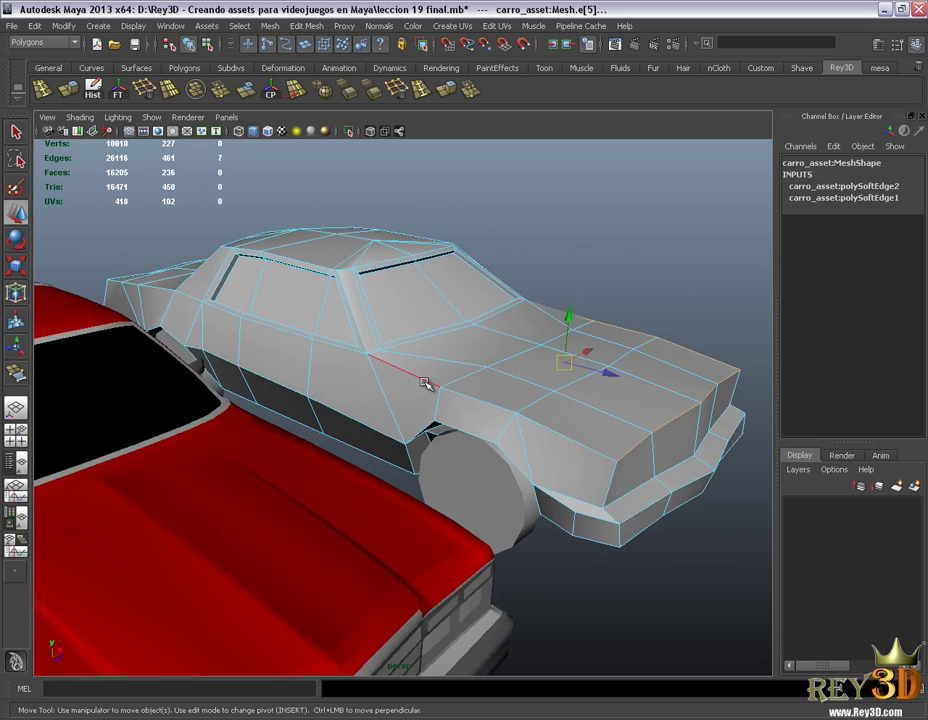
pyautogui.keyDown('alt'); pyautogui.moveTo(547, 444); pyautogui.dragTo(519, 432); pyautogui.keyUp('alt')
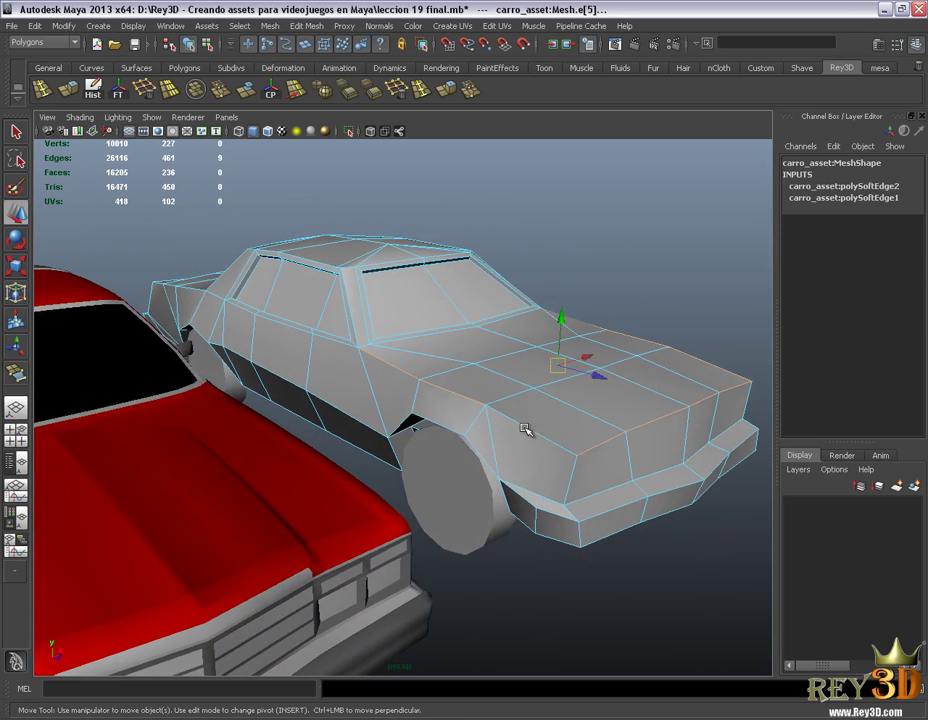
pyautogui.moveTo(653, 462)
pyautogui.keyDown('alt'); pyautogui.mouseDown()
pyautogui.moveTo(584, 414)
pyautogui.moveTo(369, 414)
pyautogui.moveTo(607, 441)
pyautogui.moveTo(565, 431)
pyautogui.moveTo(507, 437)
pyautogui.moveTo(598, 429)
pyautogui.moveTo(483, 427)
pyautogui.moveTo(491, 431)
pyautogui.mouseUp(); pyautogui.keyUp('alt')
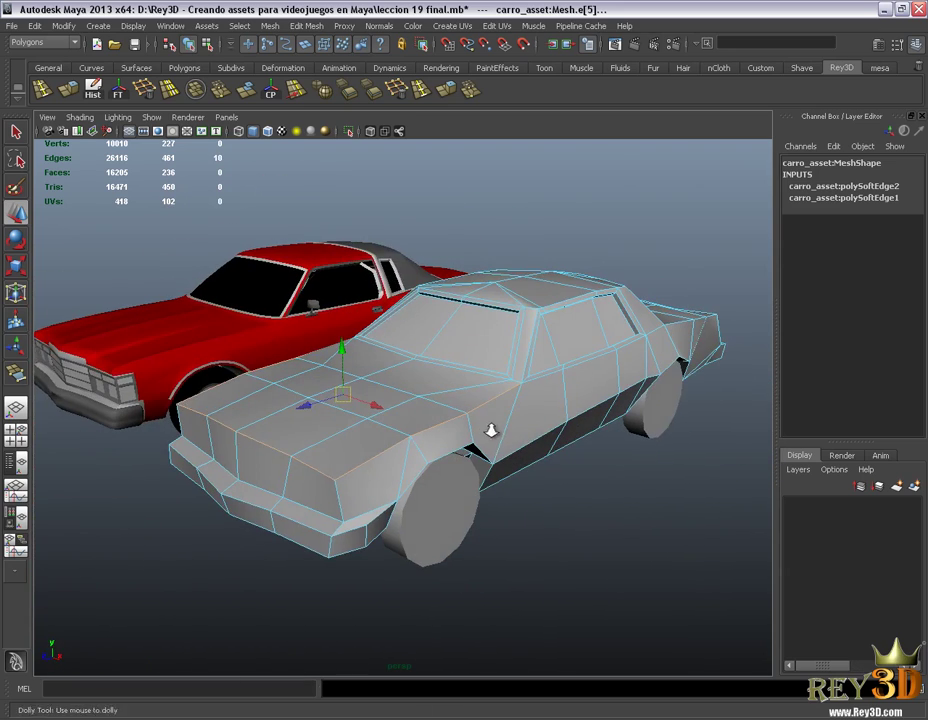
# - Bevel the selected hood edges and set polyBevel1 Offset to 0.2
pyautogui.click(371, 91)
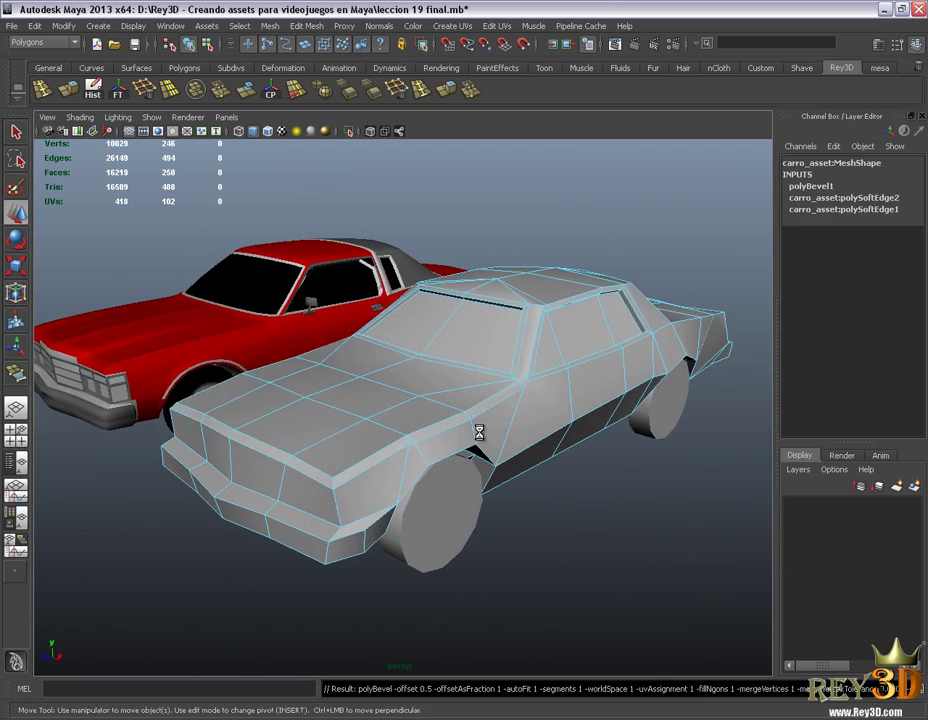
pyautogui.click(816, 188)
pyautogui.click(856, 210)
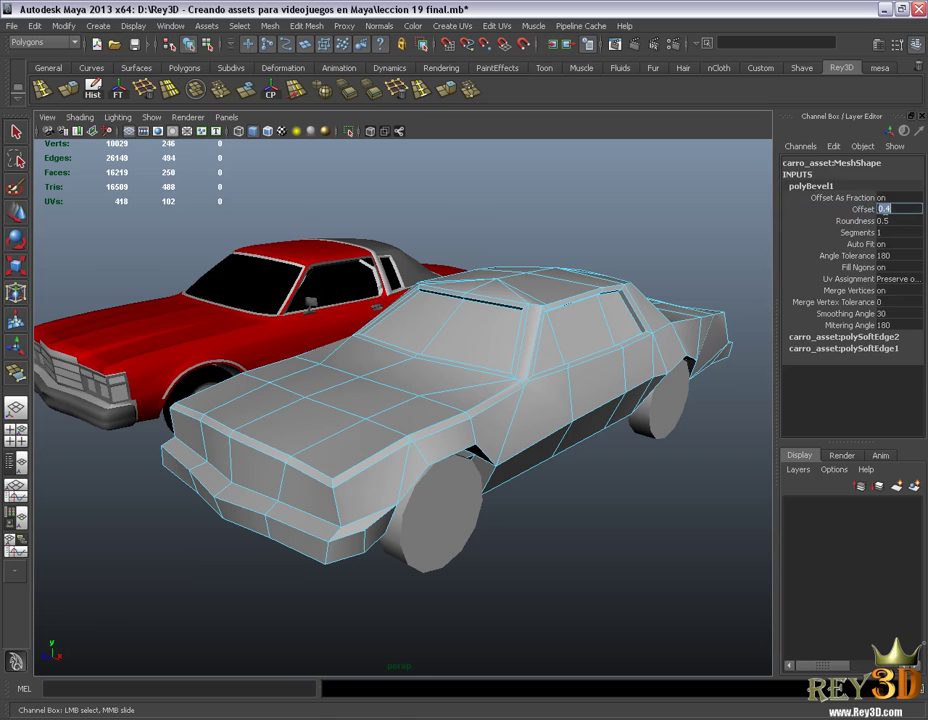
pyautogui.write('0.2')
pyautogui.press('Return')
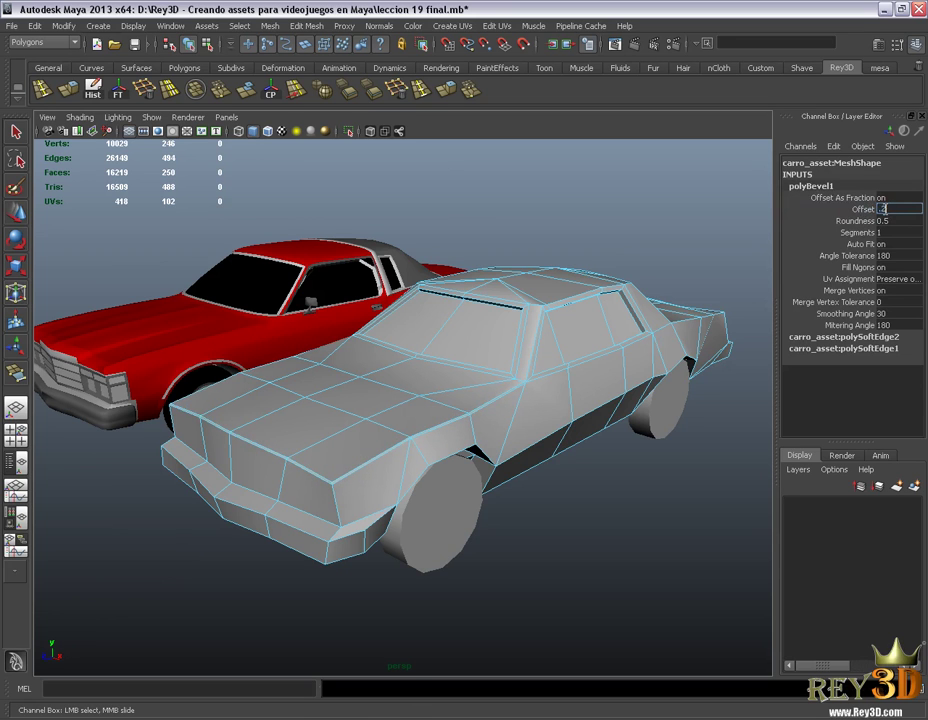
# - Return the car to Object Mode and orbit to a close view of its rear
pyautogui.keyDown('alt'); pyautogui.moveTo(447, 585); pyautogui.dragTo(425, 580, button='right'); pyautogui.keyUp('alt')
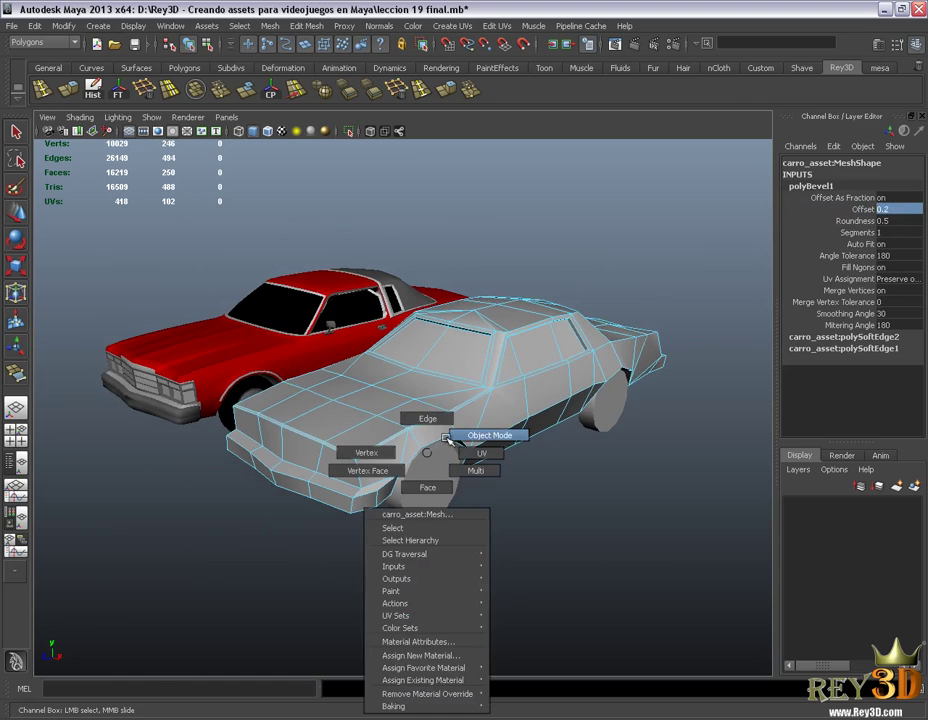
pyautogui.moveTo(425, 454); pyautogui.dragTo(487, 435, button='right')
pyautogui.click(632, 217)
pyautogui.moveTo(632, 217)
pyautogui.keyDown('alt'); pyautogui.mouseDown()
pyautogui.moveTo(647, 508)
pyautogui.moveTo(673, 516)
pyautogui.moveTo(540, 511)
pyautogui.mouseUp(); pyautogui.keyUp('alt')
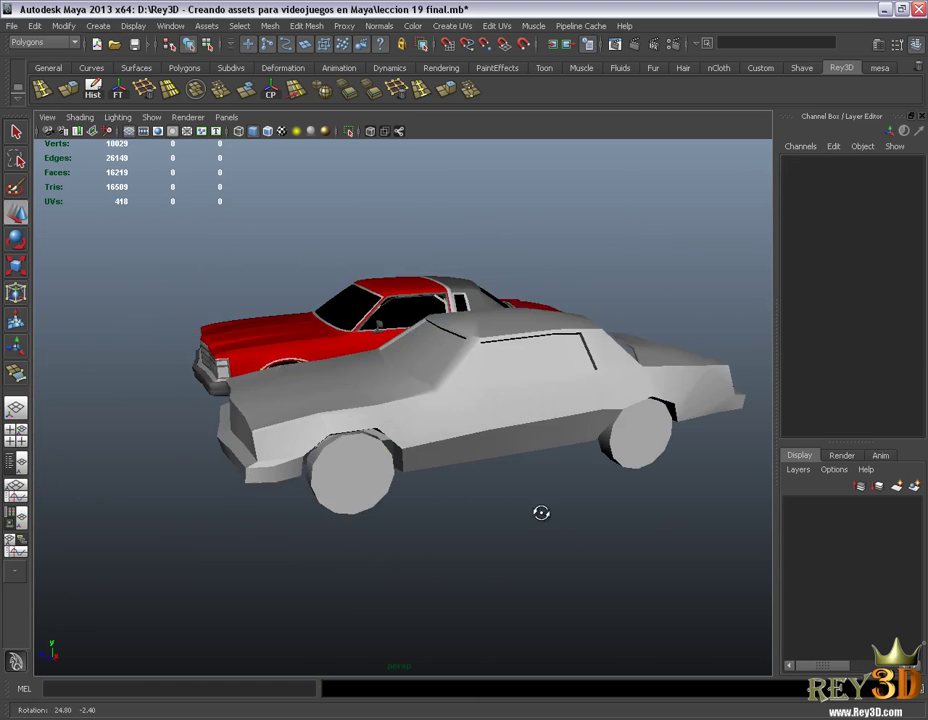
pyautogui.moveTo(489, 414)
pyautogui.keyDown('alt'); pyautogui.mouseDown()
pyautogui.moveTo(446, 457)
pyautogui.moveTo(375, 499)
pyautogui.moveTo(474, 555)
pyautogui.mouseUp(); pyautogui.keyUp('alt')
pyautogui.moveTo(474, 555)
pyautogui.keyDown('alt'); pyautogui.mouseDown(button='right')
pyautogui.moveTo(495, 571)
pyautogui.moveTo(410, 471)
pyautogui.mouseUp(button='right'); pyautogui.keyUp('alt')
# - Switch the grey car to Edge mode and select the trunk edge loop
pyautogui.click(410, 471)
pyautogui.rightClick(431, 454)
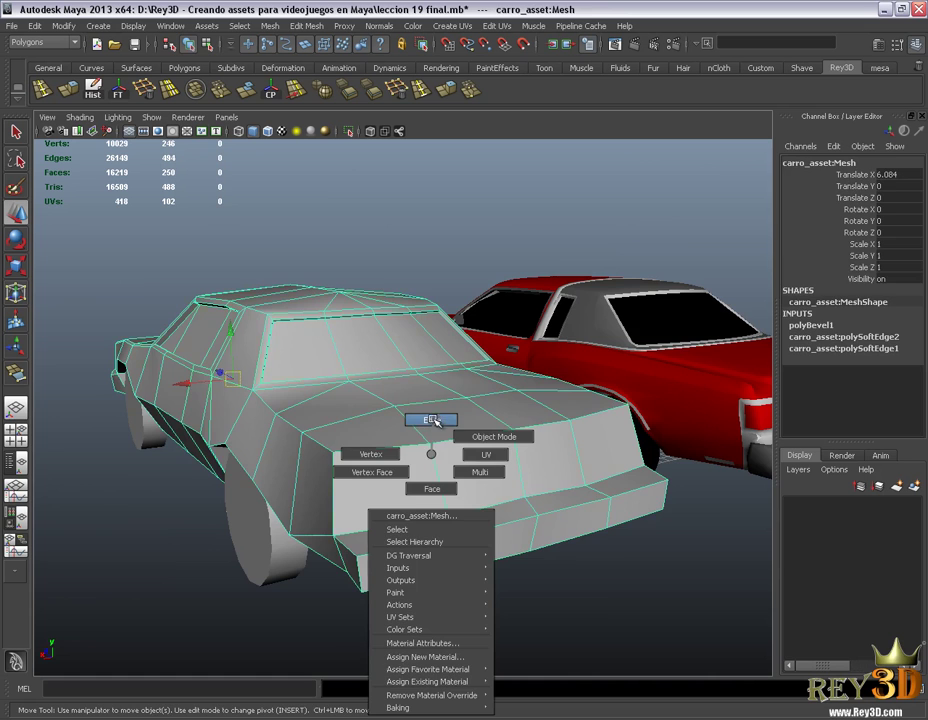
pyautogui.click(431, 420)
pyautogui.keyDown('alt'); pyautogui.moveTo(431, 420); pyautogui.dragTo(345, 478); pyautogui.keyUp('alt')
pyautogui.doubleClick(340, 477)
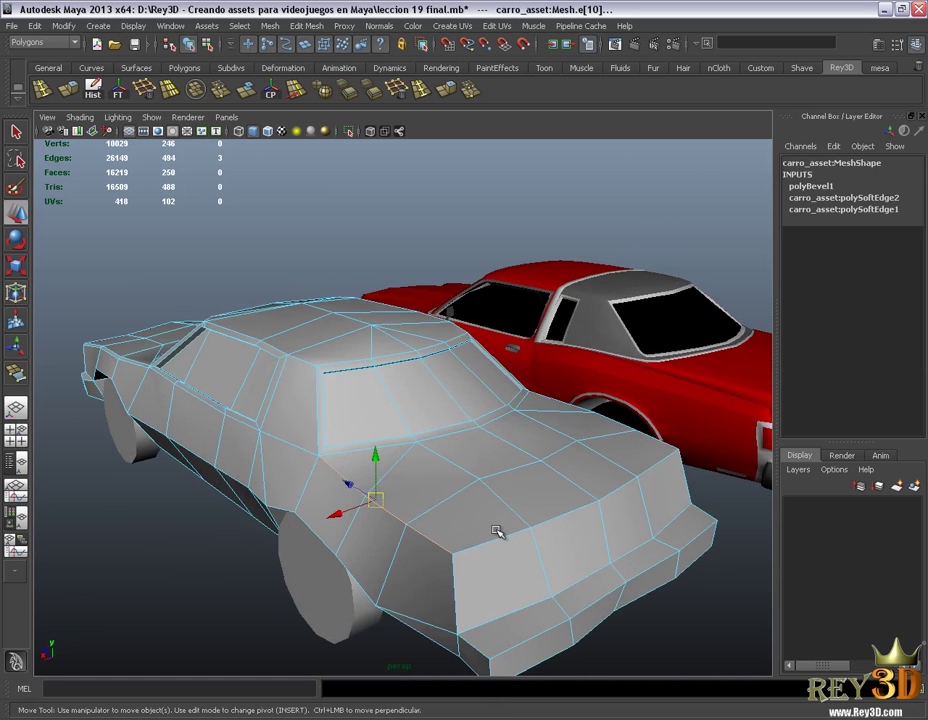
pyautogui.keyDown('alt'); pyautogui.moveTo(512, 535); pyautogui.dragTo(311, 511); pyautogui.keyUp('alt')
pyautogui.moveTo(243, 488)
pyautogui.keyDown('alt'); pyautogui.mouseDown()
pyautogui.moveTo(193, 528)
pyautogui.moveTo(420, 480)
pyautogui.moveTo(547, 425)
pyautogui.moveTo(528, 437)
pyautogui.moveTo(534, 425)
pyautogui.mouseUp(); pyautogui.keyUp('alt')
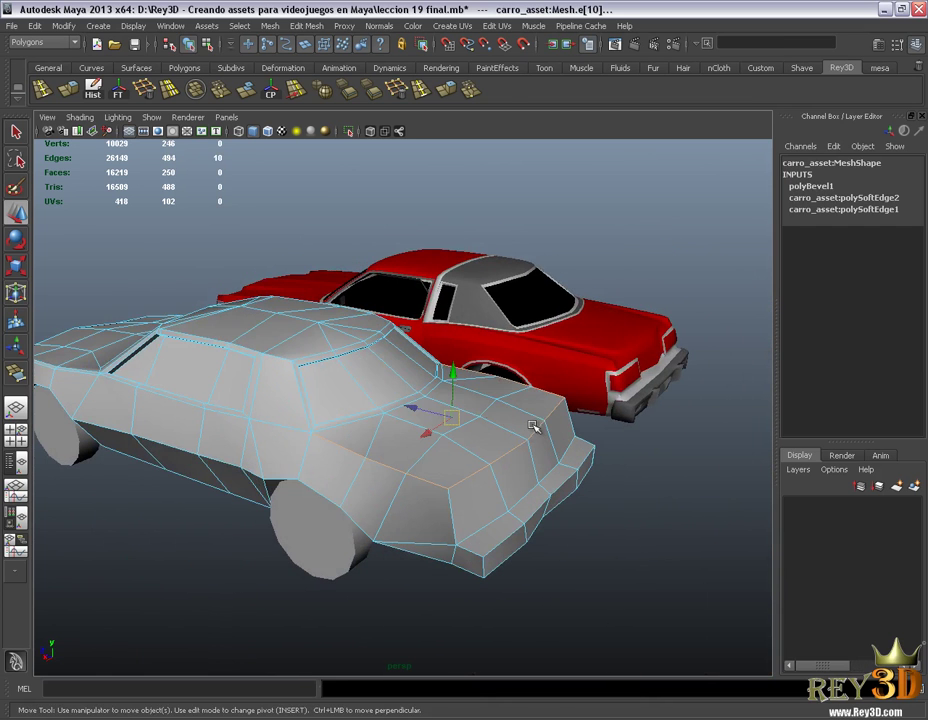
# - Bevel the trunk edges and set polyBevel2 Offset to 0.2
pyautogui.click(377, 93)
pyautogui.click(841, 188)
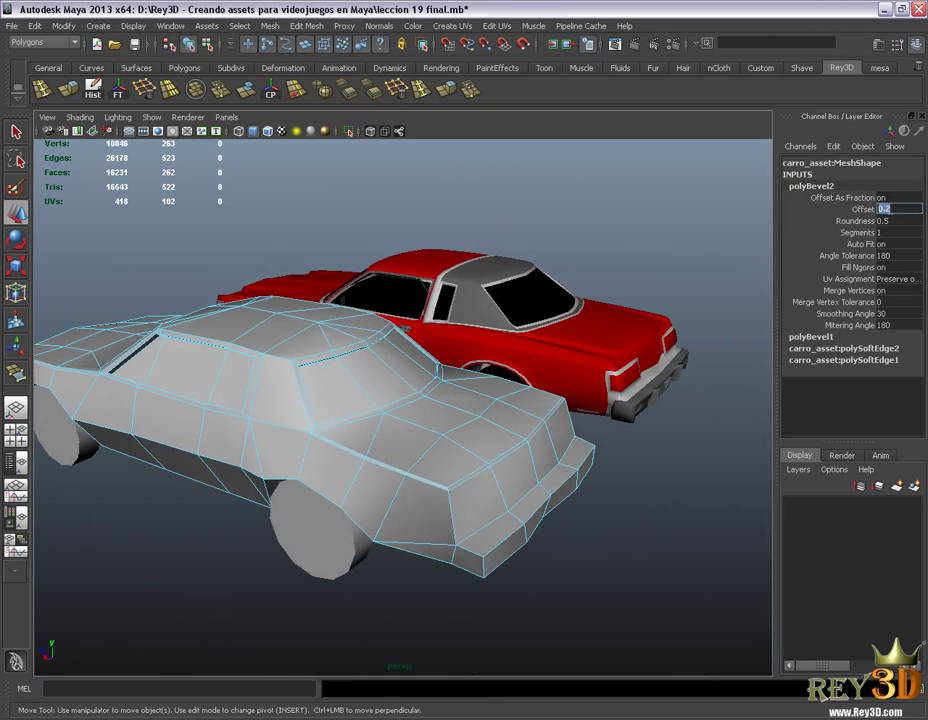
pyautogui.press('Return')
pyautogui.moveTo(453, 491)
pyautogui.keyDown('alt'); pyautogui.mouseDown()
pyautogui.moveTo(481, 508)
pyautogui.moveTo(406, 520)
pyautogui.moveTo(556, 516)
pyautogui.moveTo(373, 524)
pyautogui.moveTo(428, 480)
pyautogui.mouseUp(); pyautogui.keyUp('alt')
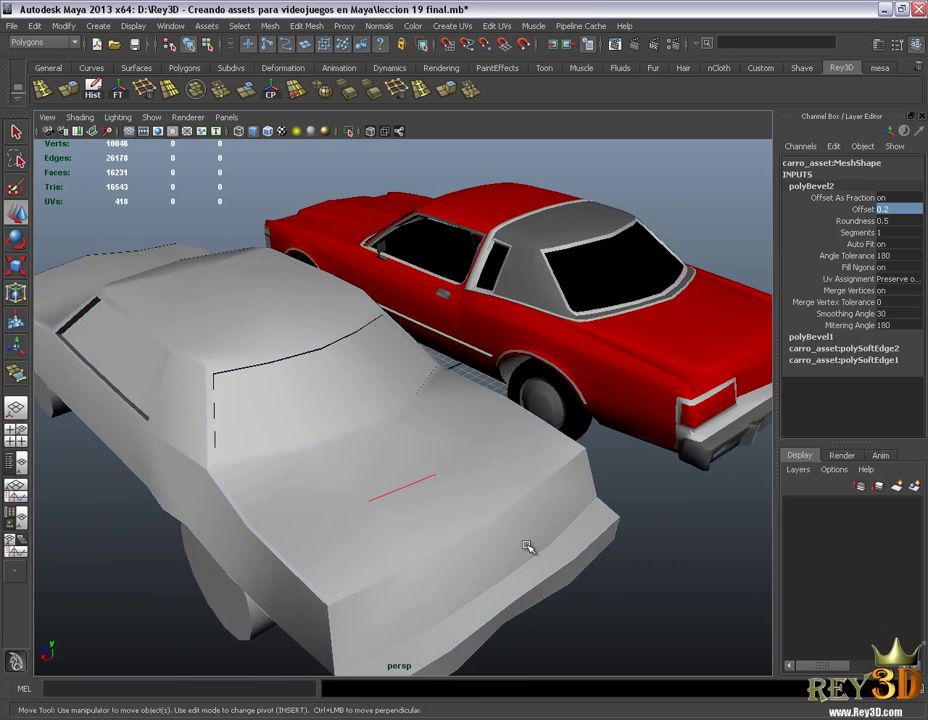
# - Clear the edge selection and close in on the grey car's front-left
pyautogui.click(686, 609)
pyautogui.keyDown('alt'); pyautogui.moveTo(686, 609); pyautogui.dragTo(507, 528, button='right'); pyautogui.keyUp('alt')
pyautogui.moveTo(507, 528)
pyautogui.keyDown('alt'); pyautogui.mouseDown()
pyautogui.moveTo(445, 480)
pyautogui.moveTo(420, 500)
pyautogui.moveTo(450, 510)
pyautogui.mouseUp(); pyautogui.keyUp('alt')
pyautogui.keyDown('alt'); pyautogui.moveTo(450, 510); pyautogui.dragTo(483, 431, button='right'); pyautogui.keyUp('alt')
pyautogui.moveTo(483, 431)
pyautogui.keyDown('alt'); pyautogui.mouseDown()
pyautogui.moveTo(441, 431)
pyautogui.moveTo(373, 464)
pyautogui.mouseUp(); pyautogui.keyUp('alt')
pyautogui.moveTo(373, 464)
pyautogui.keyDown('alt'); pyautogui.mouseDown(button='right')
pyautogui.moveTo(398, 409)
pyautogui.moveTo(396, 375)
pyautogui.mouseUp(button='right'); pyautogui.keyUp('alt')
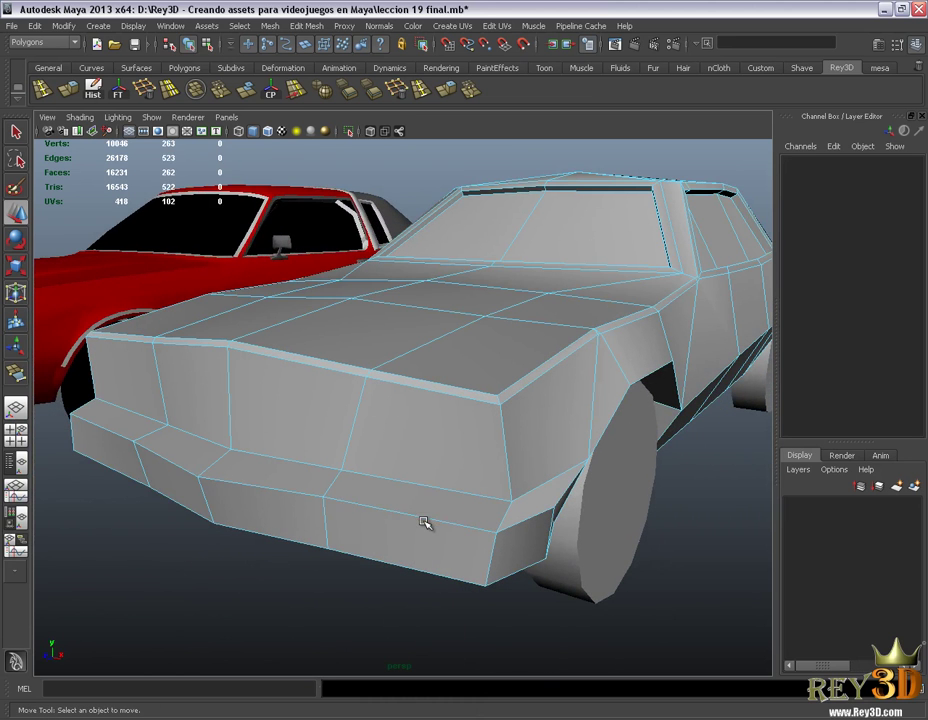
# - Select the front bumper edge loop and bevel it with a 0.15 offset
pyautogui.doubleClick(427, 521)
pyautogui.moveTo(470, 562)
pyautogui.keyDown('alt'); pyautogui.mouseDown()
pyautogui.moveTo(338, 505)
pyautogui.moveTo(369, 513)
pyautogui.moveTo(385, 499)
pyautogui.moveTo(224, 472)
pyautogui.moveTo(240, 485)
pyautogui.moveTo(419, 489)
pyautogui.moveTo(520, 478)
pyautogui.moveTo(280, 483)
pyautogui.moveTo(444, 493)
pyautogui.moveTo(514, 483)
pyautogui.moveTo(290, 483)
pyautogui.moveTo(416, 452)
pyautogui.moveTo(592, 373)
pyautogui.moveTo(511, 389)
pyautogui.mouseUp(); pyautogui.keyUp('alt')
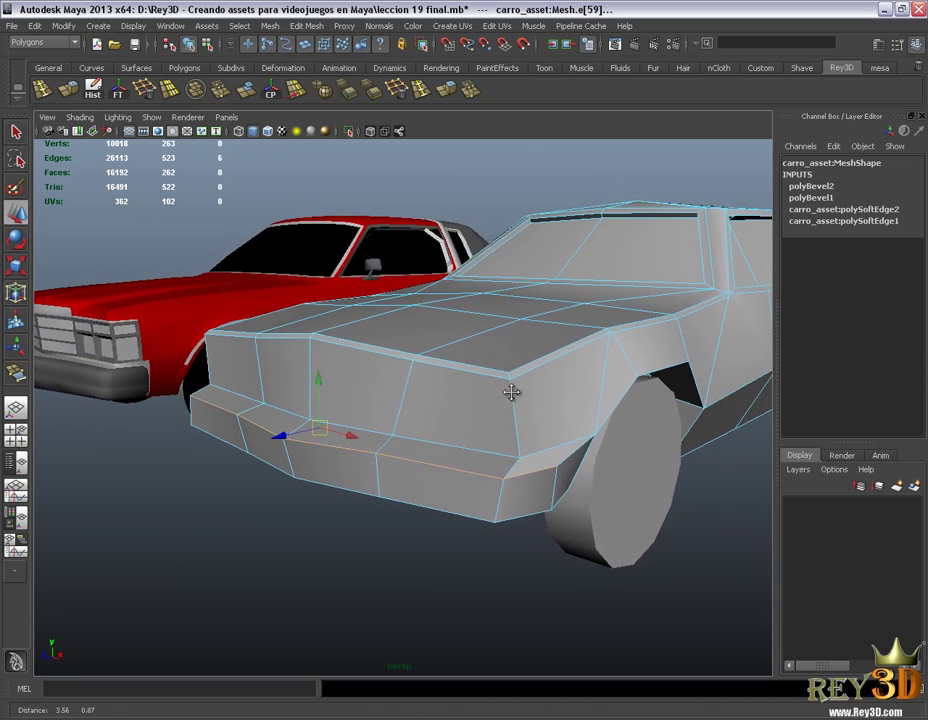
pyautogui.press('g')
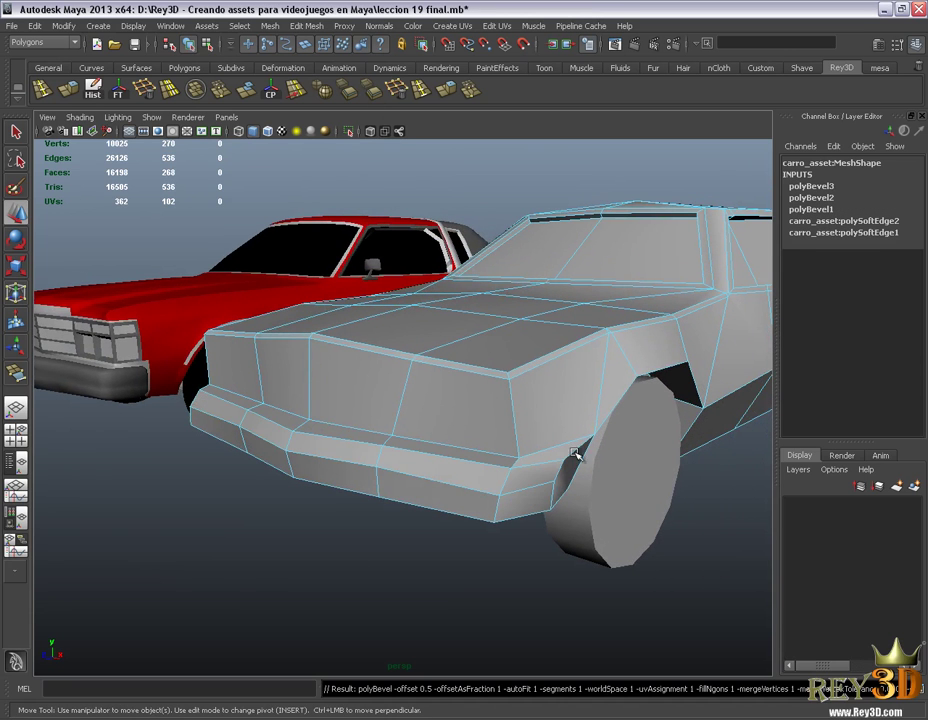
pyautogui.click(817, 188)
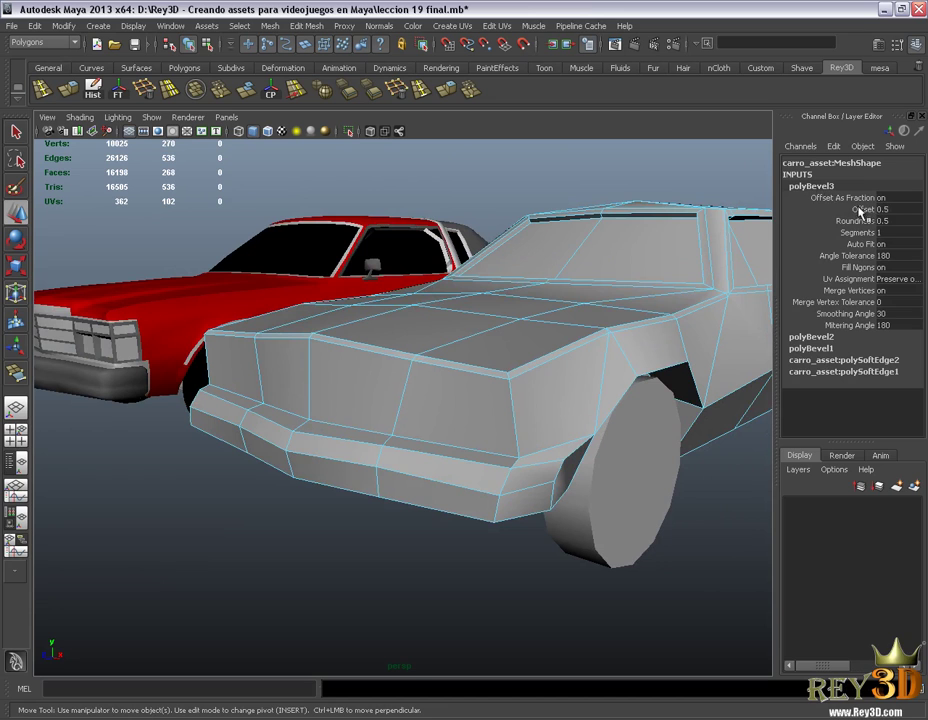
pyautogui.write('0.15')
pyautogui.press('Return')
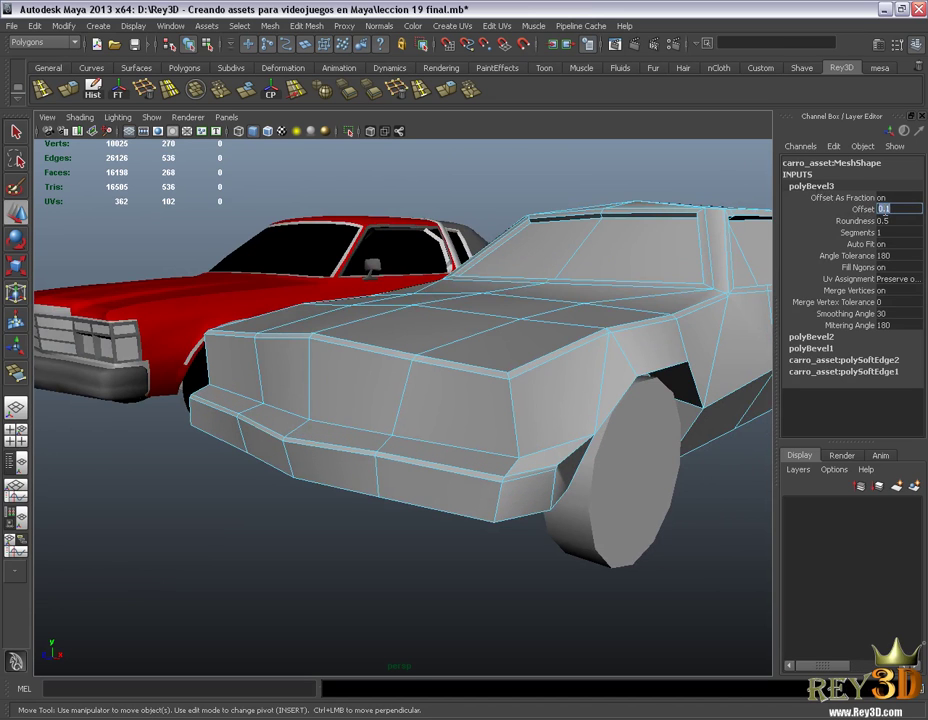
# - Return the car to Object Mode and zoom out to show both cars
pyautogui.keyDown('alt'); pyautogui.moveTo(455, 272); pyautogui.dragTo(553, 356); pyautogui.keyUp('alt')
pyautogui.rightClick(495, 352)
pyautogui.click(640, 534)
pyautogui.keyDown('alt'); pyautogui.moveTo(692, 472); pyautogui.dragTo(549, 404, button='right'); pyautogui.keyUp('alt')
pyautogui.moveTo(549, 404)
pyautogui.keyDown('alt'); pyautogui.mouseDown()
pyautogui.moveTo(638, 389)
pyautogui.moveTo(470, 387)
pyautogui.moveTo(513, 404)
pyautogui.moveTo(520, 385)
pyautogui.moveTo(576, 406)
pyautogui.mouseUp(); pyautogui.keyUp('alt')
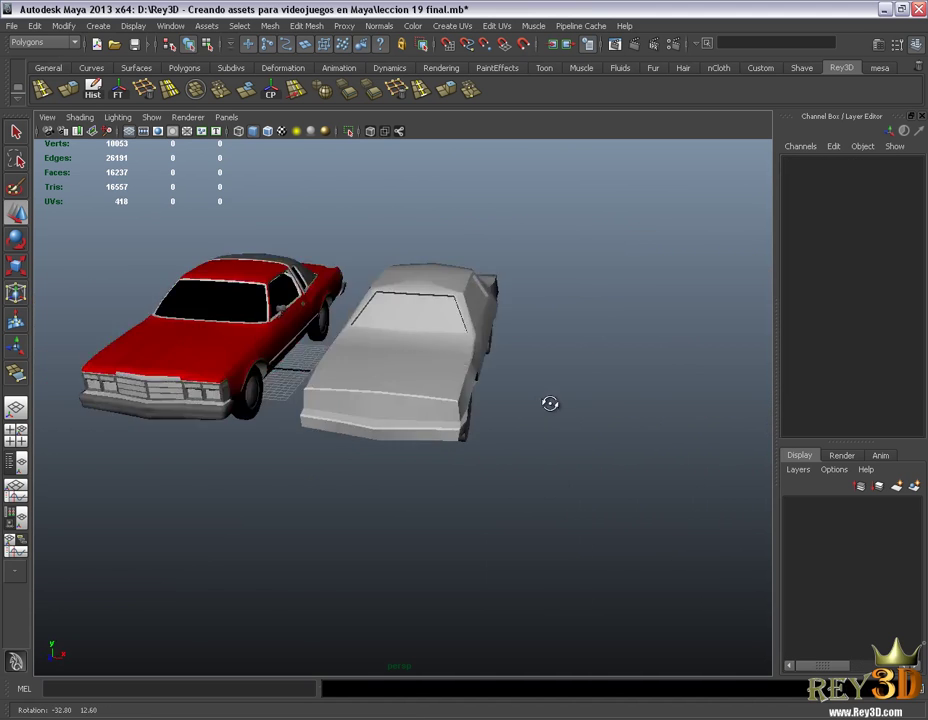
pyautogui.scroll(3, 576, 406)
pyautogui.scroll(2, 588, 456)
# - Select the edge along the grey car's rear bumper
pyautogui.moveTo(588, 456)
pyautogui.keyDown('alt'); pyautogui.mouseDown()
pyautogui.moveTo(394, 433)
pyautogui.moveTo(439, 447)
pyautogui.moveTo(433, 408)
pyautogui.moveTo(380, 493)
pyautogui.mouseUp(); pyautogui.keyUp('alt')
pyautogui.click(436, 416)
pyautogui.scroll(2, 436, 416)
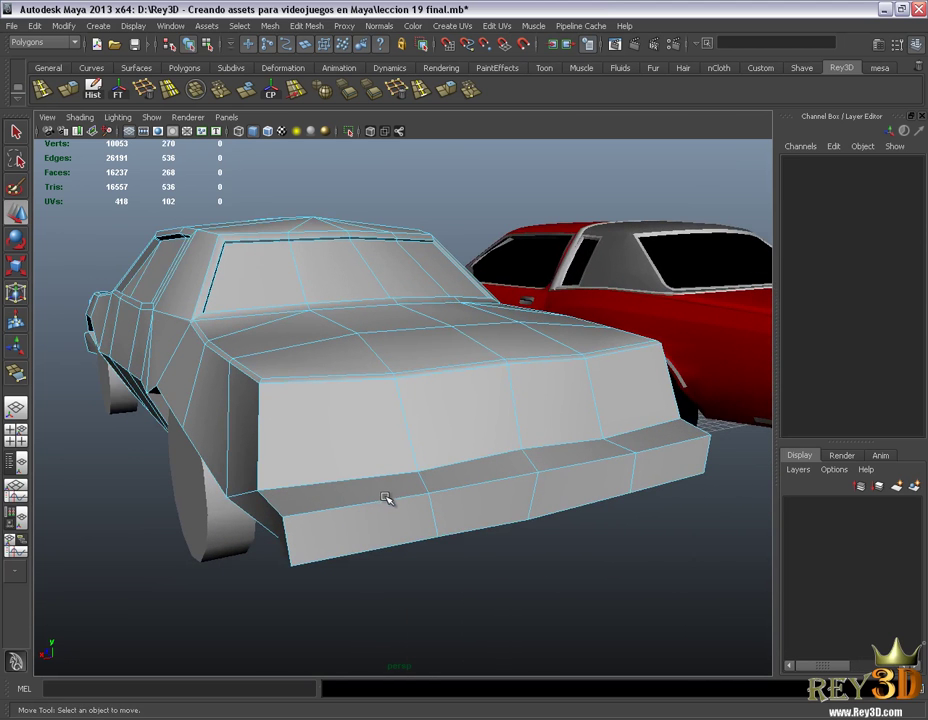
pyautogui.click(386, 498)
pyautogui.moveTo(485, 505)
pyautogui.keyDown('alt'); pyautogui.mouseDown()
pyautogui.moveTo(460, 488)
pyautogui.moveTo(474, 488)
pyautogui.mouseUp(); pyautogui.keyUp('alt')
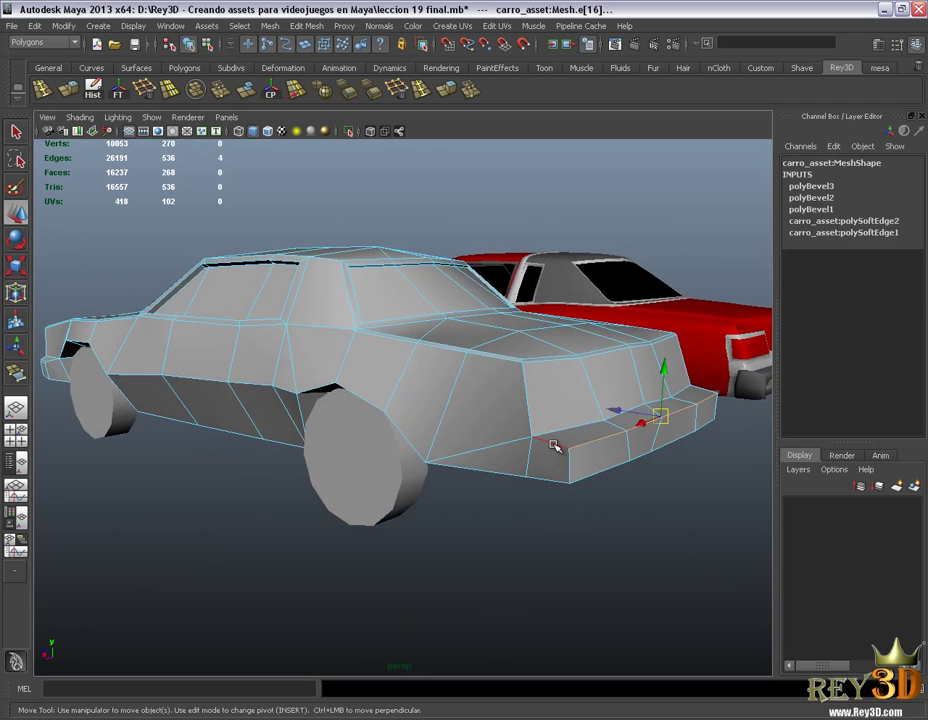
pyautogui.keyDown('alt'); pyautogui.moveTo(570, 457); pyautogui.dragTo(298, 475); pyautogui.keyUp('alt')
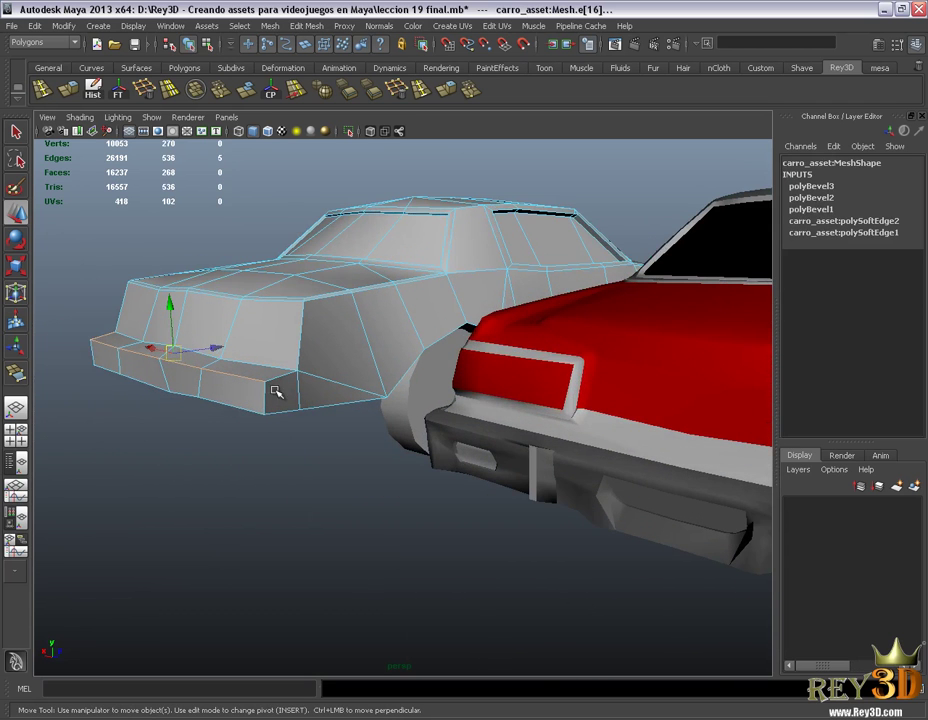
pyautogui.moveTo(281, 377)
pyautogui.keyDown('alt'); pyautogui.mouseDown()
pyautogui.moveTo(257, 447)
pyautogui.moveTo(329, 188)
pyautogui.mouseUp(); pyautogui.keyUp('alt')
# - Bevel the bumper edge and set polyBevel4 Offset to 0.2
pyautogui.keyDown('shift'); pyautogui.moveTo(449, 283); pyautogui.dragTo(705, 316, button='right'); pyautogui.keyUp('shift')
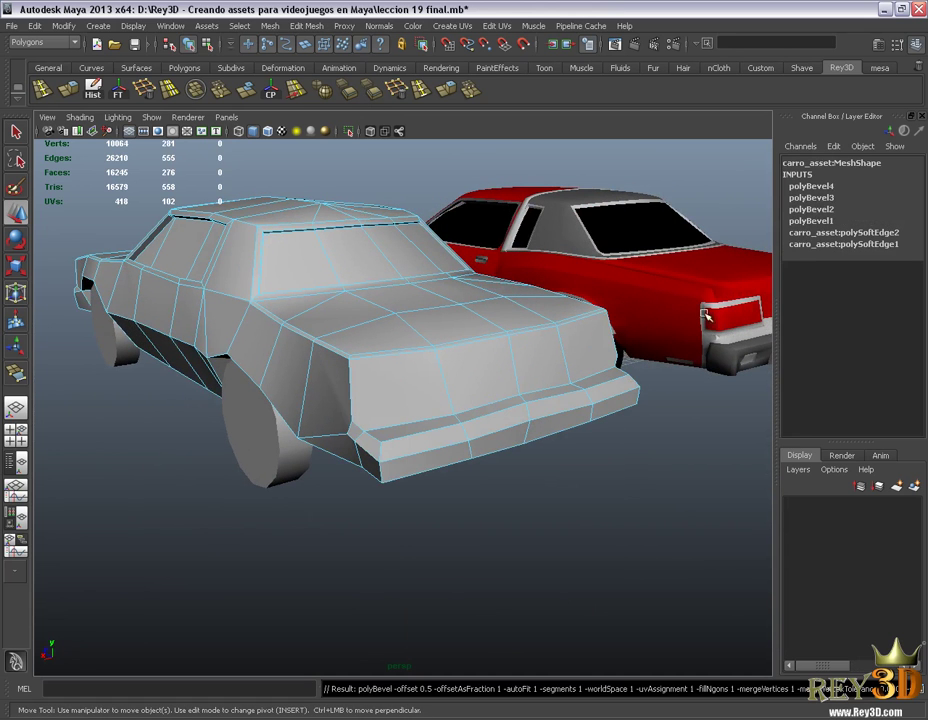
pyautogui.click(815, 186)
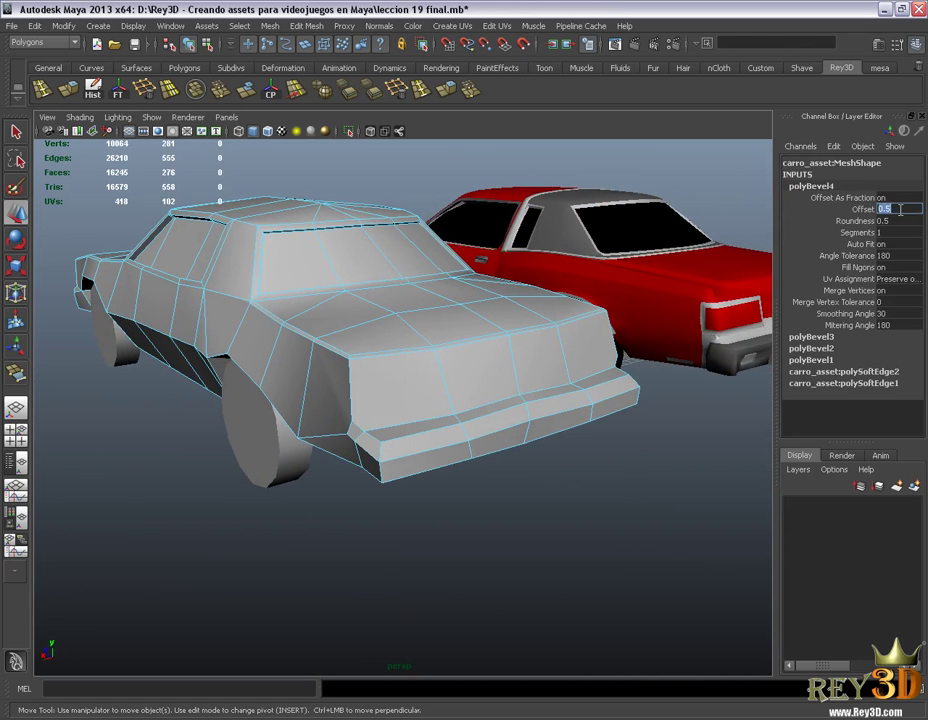
pyautogui.write('0.2')
pyautogui.press('Return')
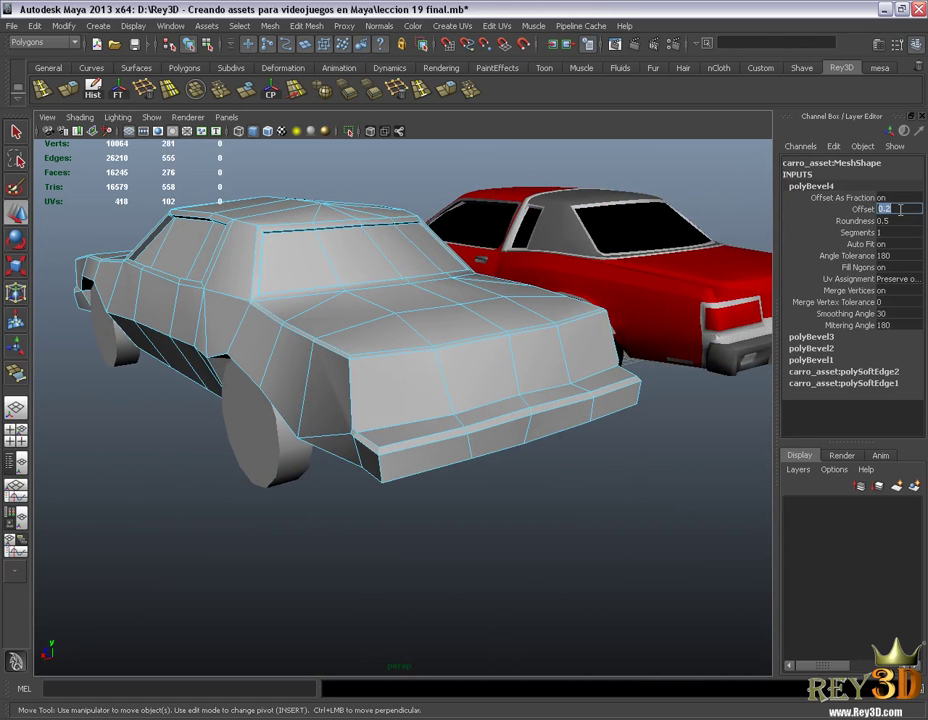
# - Return to Object Mode, clear the selection and view both cars side-on
pyautogui.moveTo(352, 362); pyautogui.dragTo(410, 348, button='right')
pyautogui.click(501, 489)
pyautogui.scroll(-5, 247, 382)
pyautogui.moveTo(247, 382)
pyautogui.keyDown('alt'); pyautogui.mouseDown()
pyautogui.moveTo(485, 364)
pyautogui.moveTo(300, 356)
pyautogui.moveTo(538, 404)
pyautogui.mouseUp(); pyautogui.keyUp('alt')
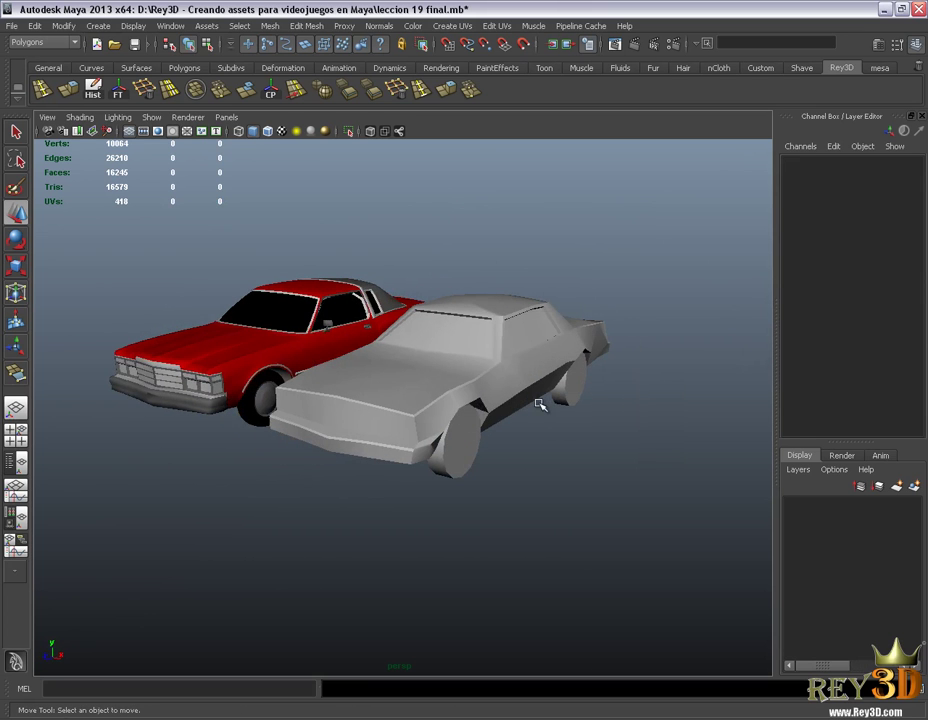
# - Apply Harden Edge to the grey car body and inspect its shading
pyautogui.keyDown('alt'); pyautogui.moveTo(549, 410); pyautogui.dragTo(524, 414); pyautogui.keyUp('alt')
pyautogui.click(484, 382)
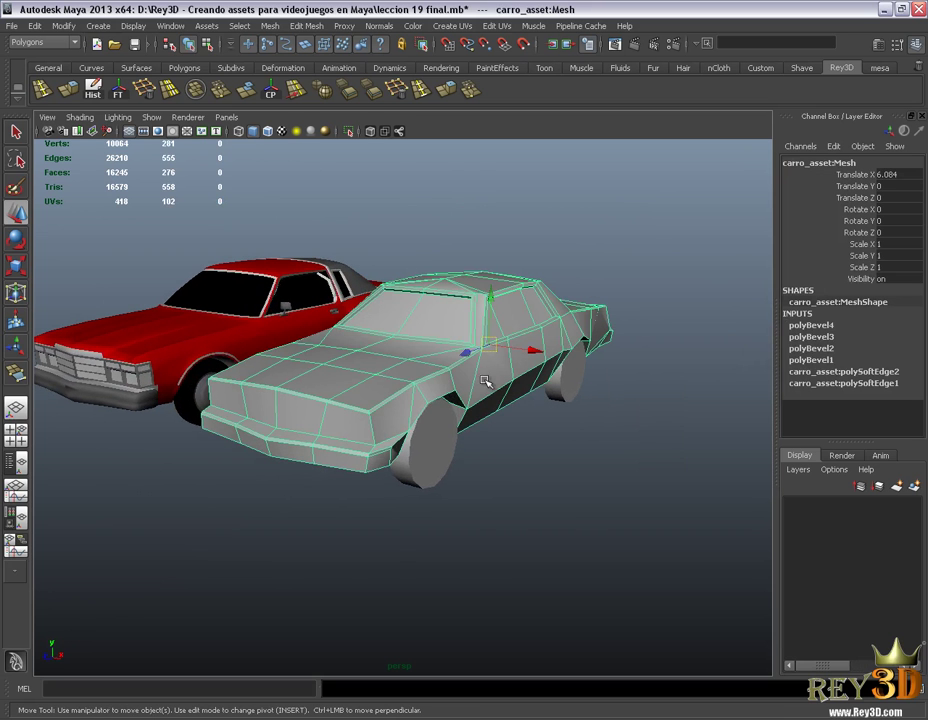
pyautogui.click(378, 27)
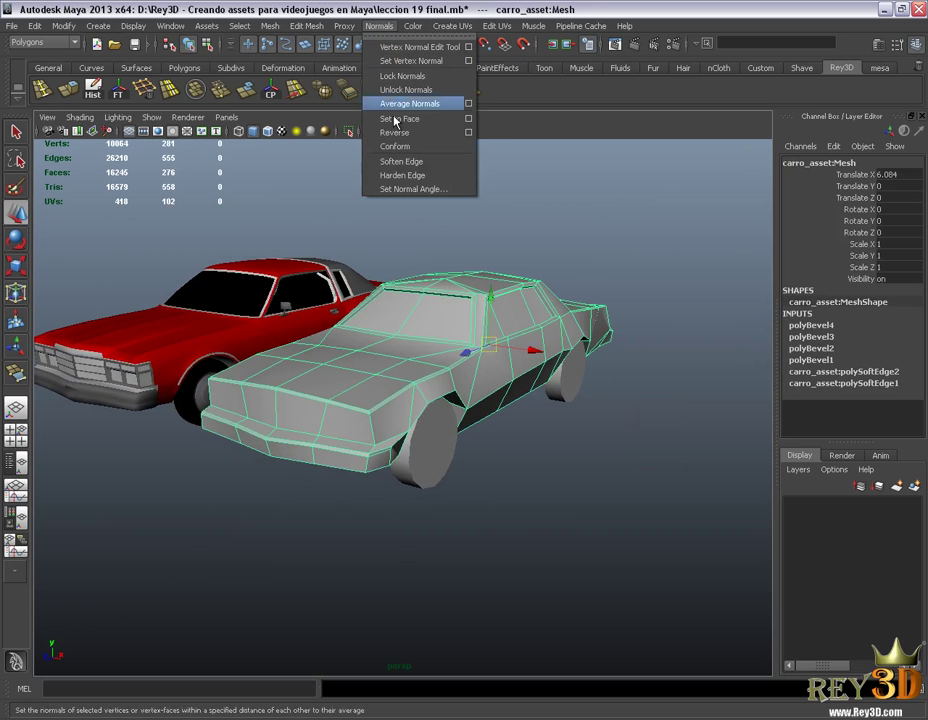
pyautogui.click(433, 176)
pyautogui.moveTo(500, 340)
pyautogui.keyDown('alt'); pyautogui.mouseDown()
pyautogui.moveTo(528, 345)
pyautogui.moveTo(503, 337)
pyautogui.moveTo(549, 327)
pyautogui.moveTo(474, 308)
pyautogui.moveTo(495, 326)
pyautogui.mouseUp(); pyautogui.keyUp('alt')
# - Apply Soften Edge to the car body and compare shading with the reference car
pyautogui.click(495, 326)
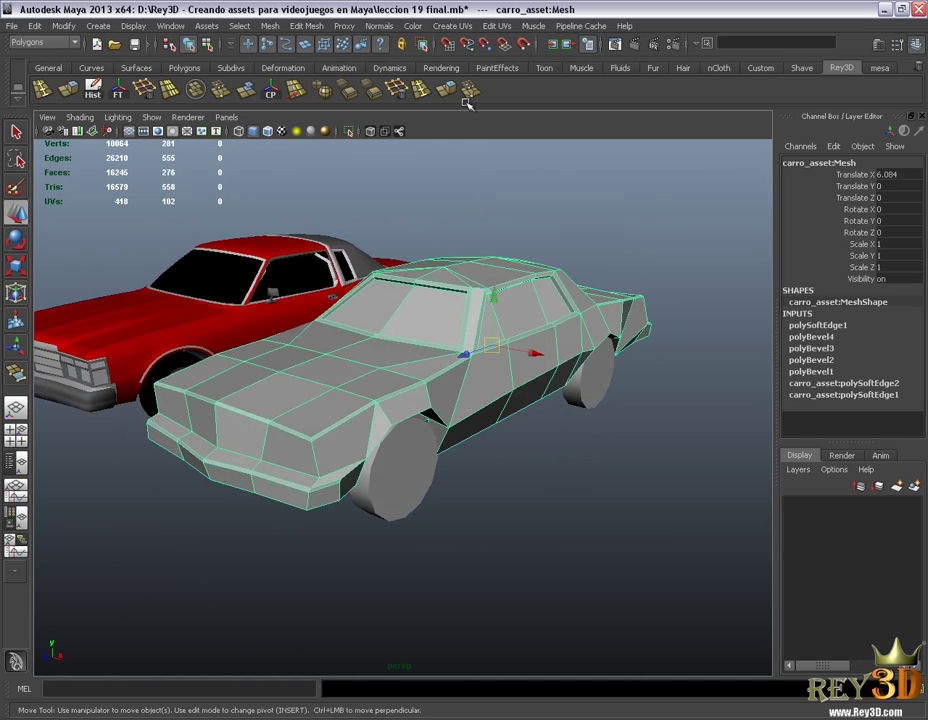
pyautogui.click(383, 27)
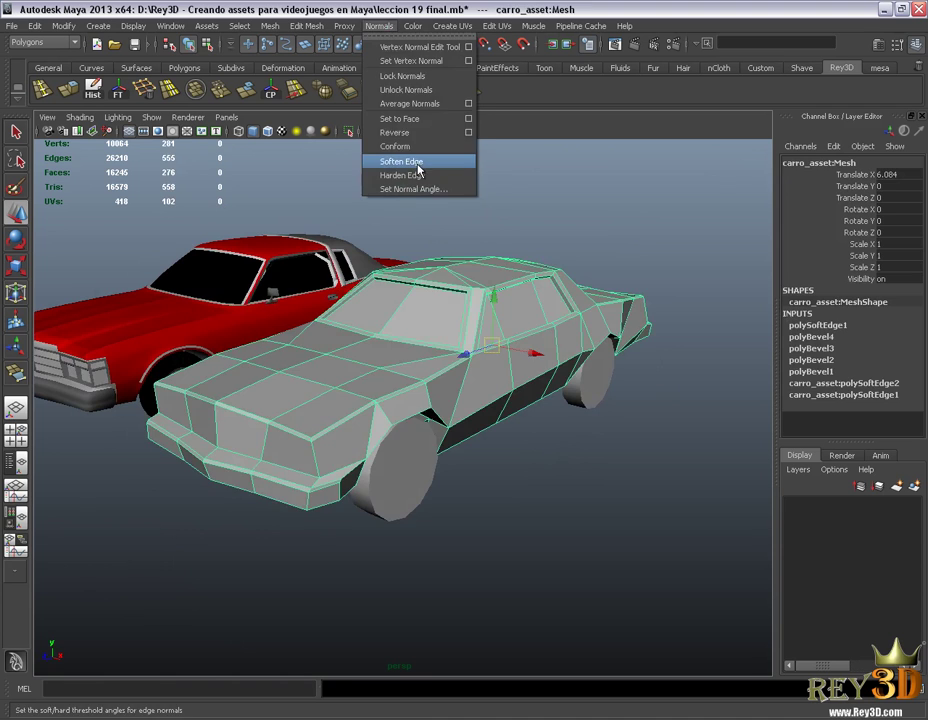
pyautogui.click(418, 170)
pyautogui.click(607, 228)
pyautogui.scroll(-5, 427, 310)
pyautogui.moveTo(427, 310)
pyautogui.keyDown('alt'); pyautogui.mouseDown()
pyautogui.moveTo(551, 321)
pyautogui.moveTo(411, 298)
pyautogui.moveTo(472, 356)
pyautogui.mouseUp(); pyautogui.keyUp('alt')
pyautogui.scroll(3, 491, 358)
# - Harden the body edges again, then apply a 30° Set Normal Angle
pyautogui.click(468, 316)
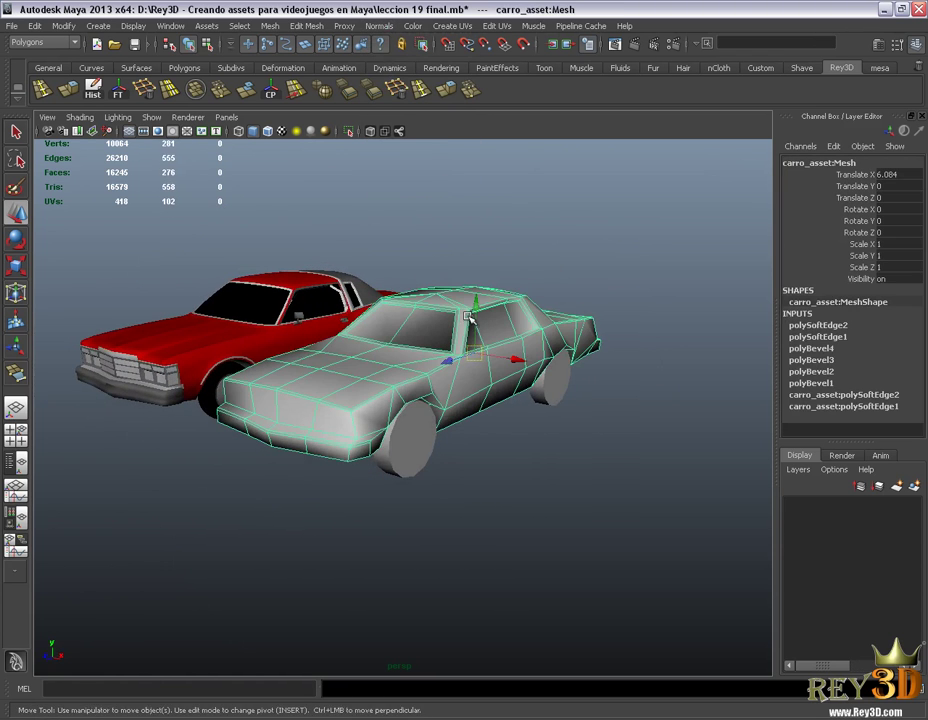
pyautogui.click(383, 27)
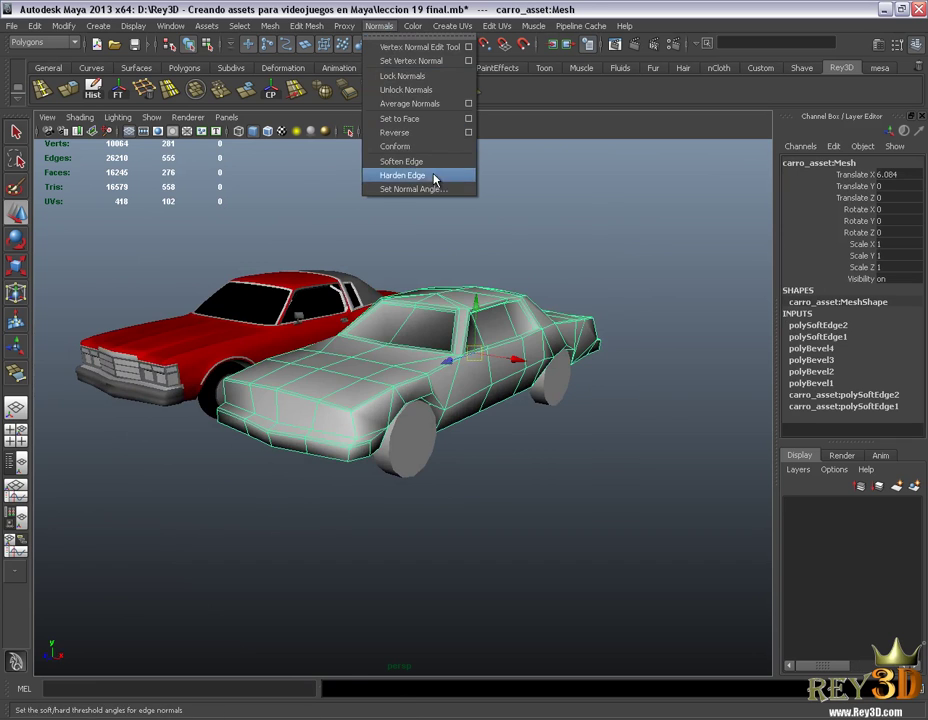
pyautogui.click(420, 180)
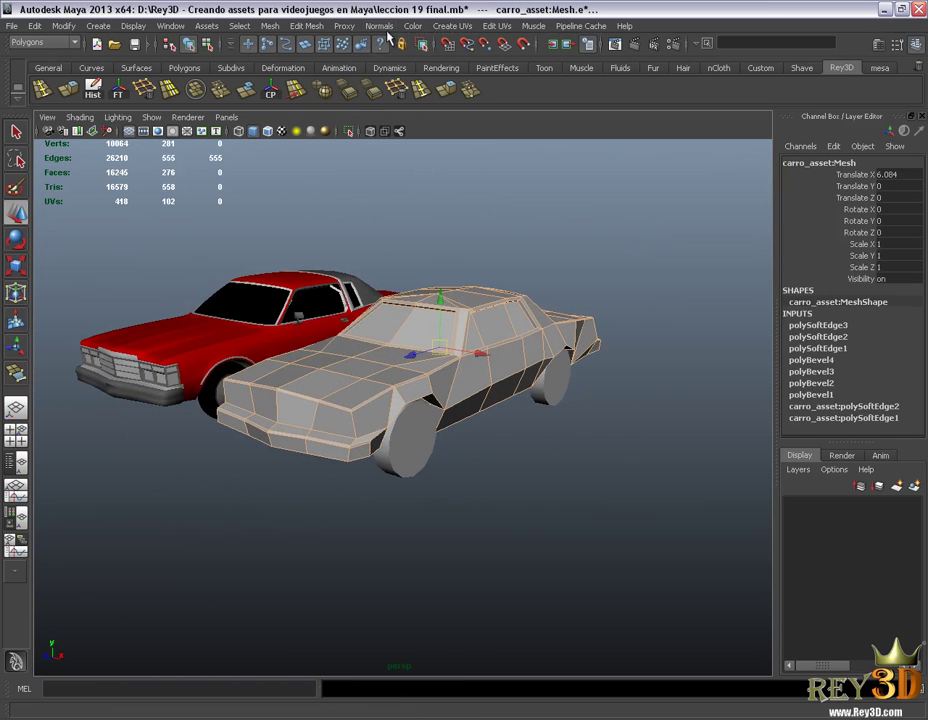
pyautogui.click(378, 27)
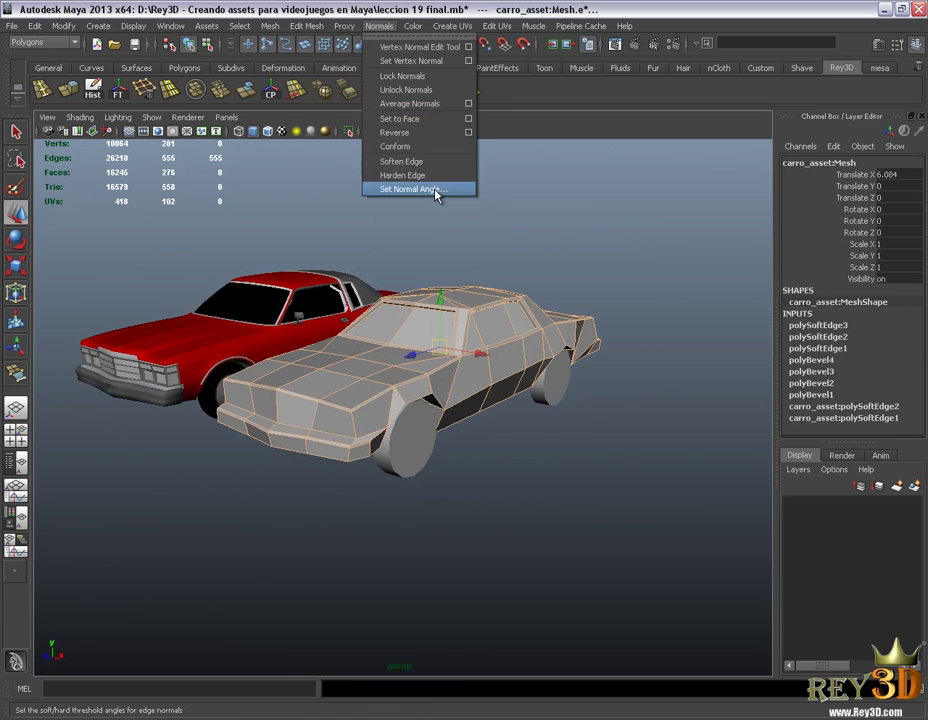
pyautogui.click(434, 190)
pyautogui.click(462, 252)
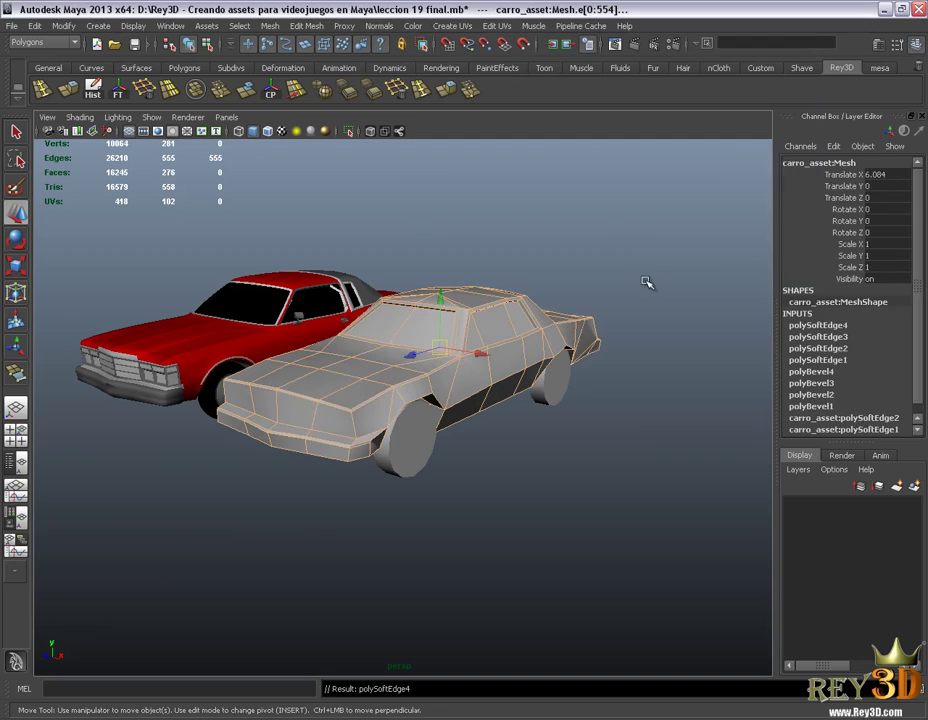
pyautogui.click(646, 282)
pyautogui.moveTo(553, 356)
pyautogui.keyDown('alt'); pyautogui.mouseDown()
pyautogui.moveTo(632, 375)
pyautogui.moveTo(315, 362)
pyautogui.moveTo(454, 343)
pyautogui.moveTo(642, 362)
pyautogui.moveTo(560, 360)
pyautogui.moveTo(520, 300)
pyautogui.moveTo(502, 336)
pyautogui.moveTo(464, 321)
pyautogui.moveTo(472, 338)
pyautogui.mouseUp(); pyautogui.keyUp('alt')
pyautogui.moveTo(472, 338)
pyautogui.keyDown('alt'); pyautogui.mouseDown(button='right')
pyautogui.moveTo(516, 385)
pyautogui.moveTo(518, 420)
pyautogui.moveTo(371, 391)
pyautogui.mouseUp(button='right'); pyautogui.keyUp('alt')
# - Frame the front wheel and pick it for edge editing
pyautogui.click(371, 391)
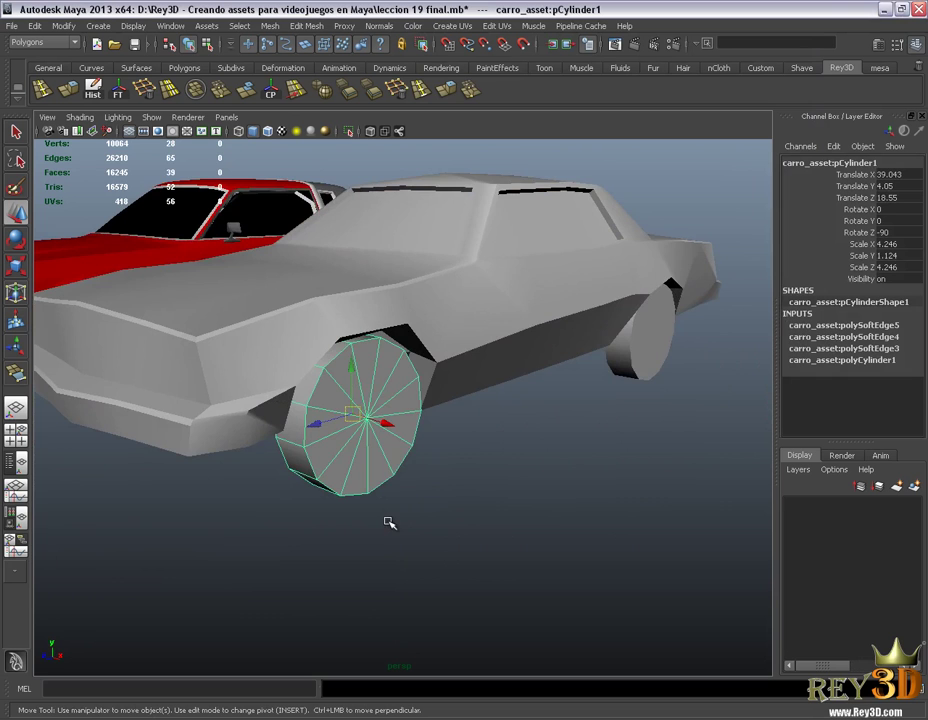
pyautogui.press('f')
pyautogui.moveTo(389, 522)
pyautogui.keyDown('alt'); pyautogui.mouseDown()
pyautogui.moveTo(472, 383)
pyautogui.moveTo(531, 377)
pyautogui.moveTo(578, 517)
pyautogui.mouseUp(); pyautogui.keyUp('alt')
pyautogui.click(565, 455)
pyautogui.moveTo(565, 455)
pyautogui.keyDown('alt'); pyautogui.mouseDown()
pyautogui.moveTo(512, 439)
pyautogui.moveTo(515, 428)
pyautogui.moveTo(553, 470)
pyautogui.moveTo(543, 458)
pyautogui.moveTo(520, 460)
pyautogui.mouseUp(); pyautogui.keyUp('alt')
pyautogui.keyDown('alt'); pyautogui.moveTo(520, 460); pyautogui.dragTo(449, 459, button='right'); pyautogui.keyUp('alt')
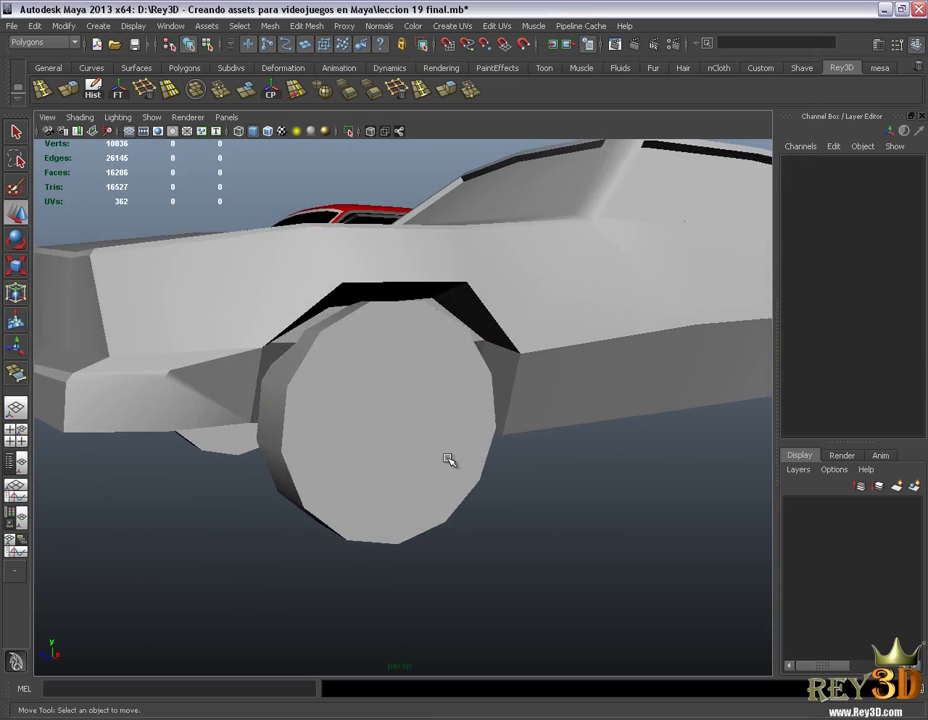
pyautogui.keyDown('alt'); pyautogui.moveTo(449, 459); pyautogui.dragTo(429, 425); pyautogui.keyUp('alt')
pyautogui.click(404, 373)
pyautogui.moveTo(404, 373)
pyautogui.keyDown('alt'); pyautogui.mouseDown()
pyautogui.moveTo(345, 353)
pyautogui.moveTo(414, 428)
pyautogui.mouseUp(); pyautogui.keyUp('alt')
# - Bevel the wheel's outer rim loop, trying offsets 0.1 and 0.3 before settling on 0.2
pyautogui.doubleClick(354, 340)
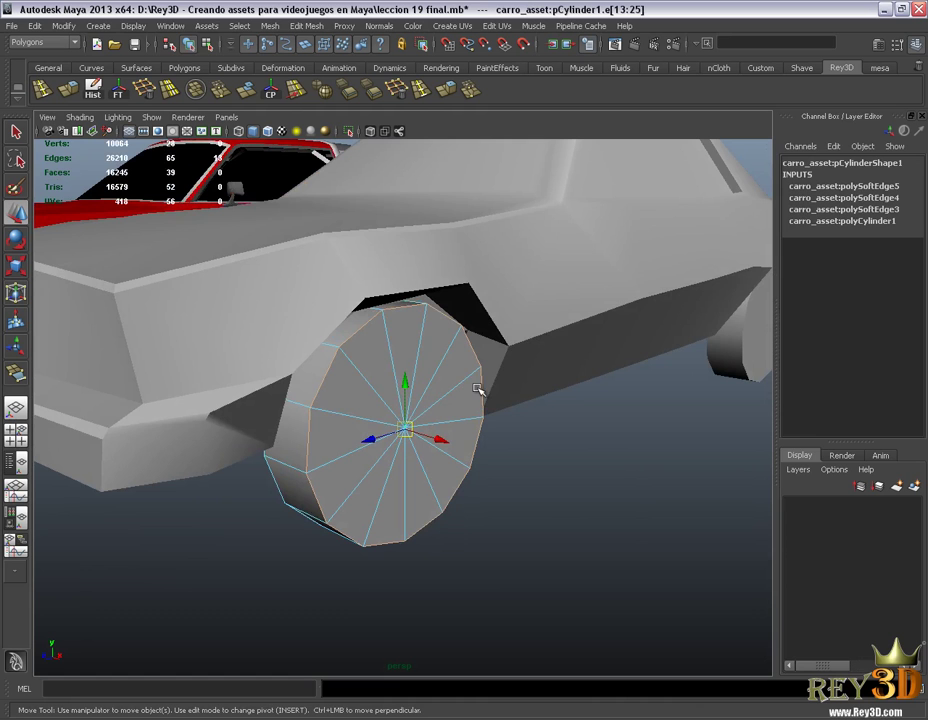
pyautogui.moveTo(502, 405)
pyautogui.keyDown('alt'); pyautogui.mouseDown()
pyautogui.moveTo(495, 396)
pyautogui.moveTo(505, 400)
pyautogui.mouseUp(); pyautogui.keyUp('alt')
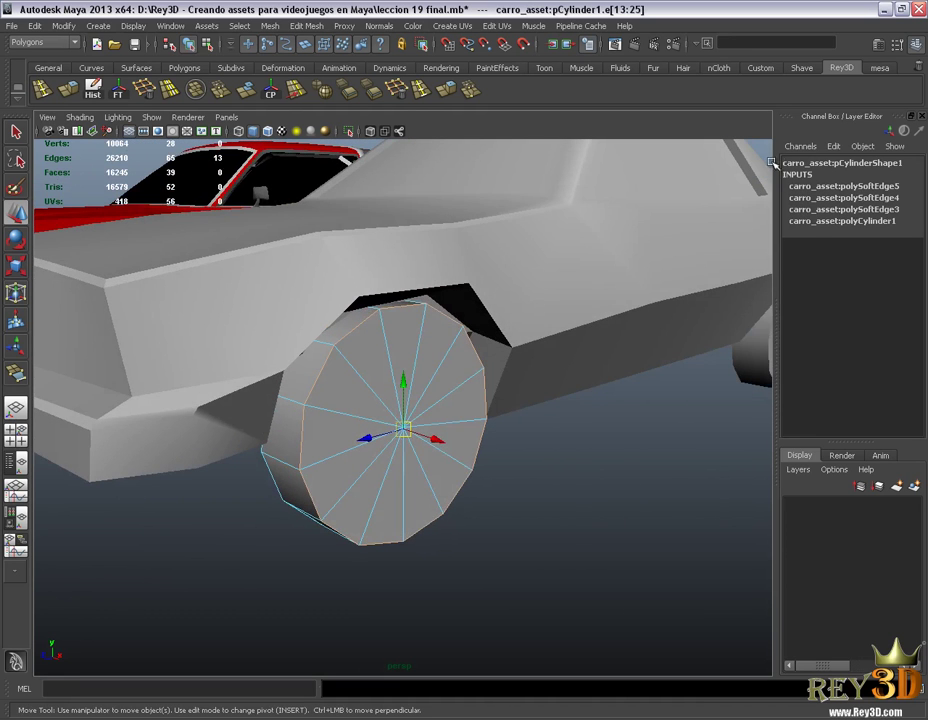
pyautogui.click(369, 91)
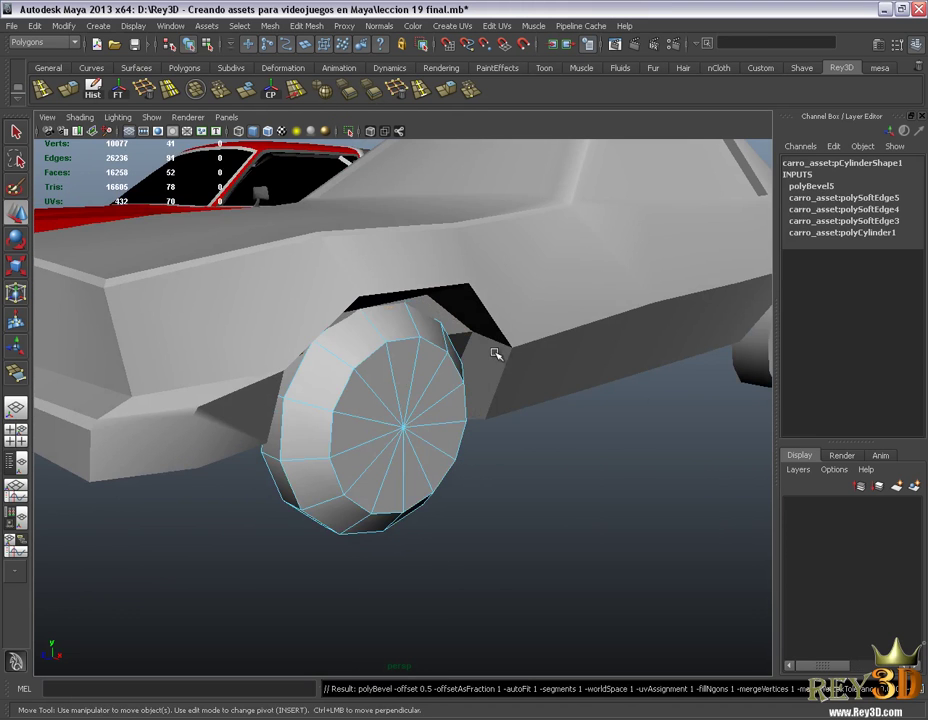
pyautogui.keyDown('alt'); pyautogui.moveTo(497, 352); pyautogui.dragTo(560, 300); pyautogui.keyUp('alt')
pyautogui.click(826, 188)
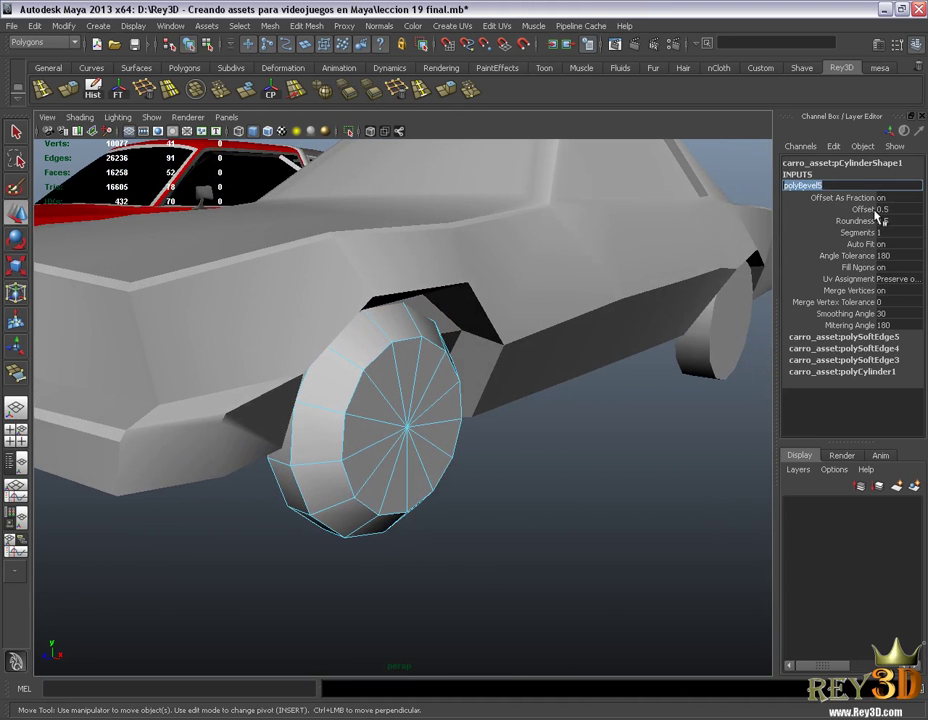
pyautogui.write('0.1')
pyautogui.press('Return')
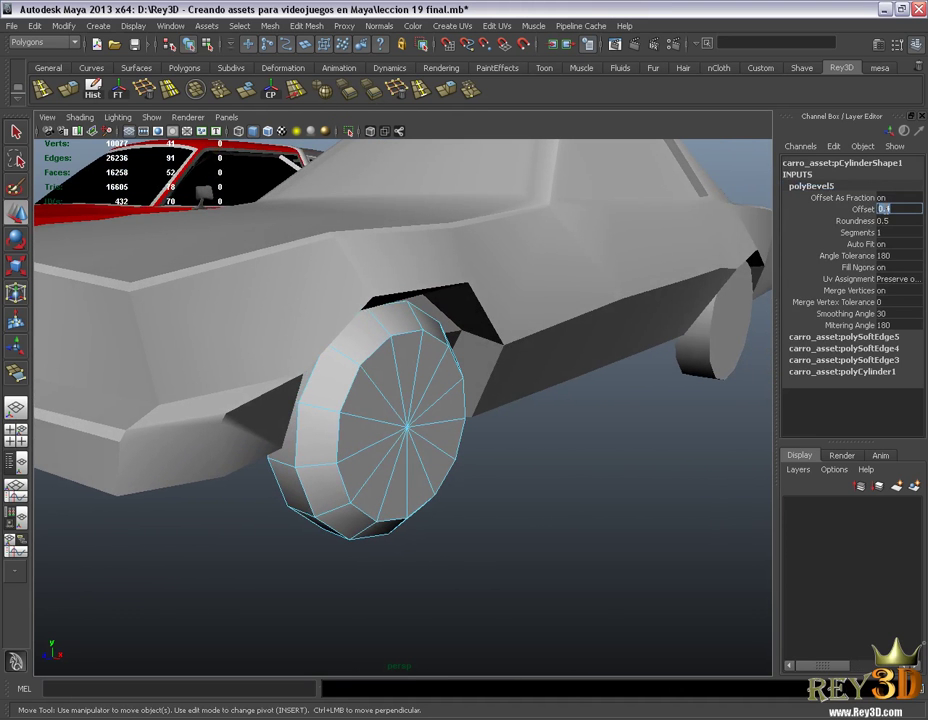
pyautogui.write('0.3')
pyautogui.press('Return')
pyautogui.write('0.2')
pyautogui.press('Return')
# - Return to Object Mode, deselect, and move in close to the grey car's side
pyautogui.moveTo(462, 434)
pyautogui.keyDown('alt'); pyautogui.mouseDown()
pyautogui.moveTo(617, 455)
pyautogui.moveTo(425, 424)
pyautogui.mouseUp(); pyautogui.keyUp('alt')
pyautogui.moveTo(425, 424); pyautogui.dragTo(447, 407, button='right')
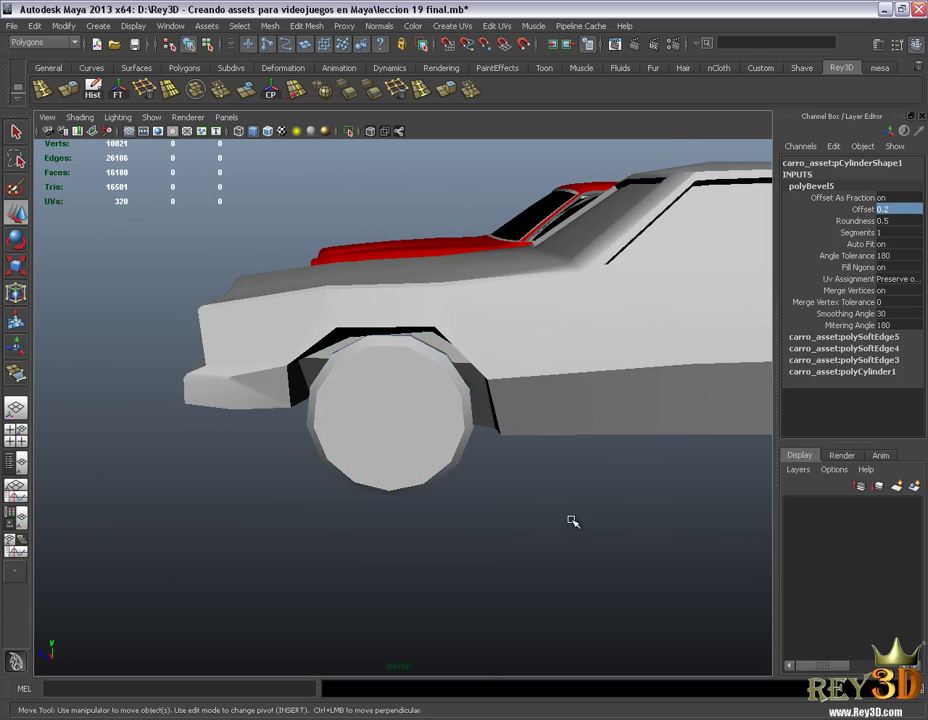
pyautogui.click(572, 521)
pyautogui.scroll(-5, 615, 449)
pyautogui.moveTo(615, 449)
pyautogui.keyDown('alt'); pyautogui.mouseDown()
pyautogui.moveTo(611, 408)
pyautogui.moveTo(440, 357)
pyautogui.moveTo(470, 372)
pyautogui.mouseUp(); pyautogui.keyUp('alt')
pyautogui.moveTo(470, 372)
pyautogui.keyDown('alt'); pyautogui.mouseDown(button='right')
pyautogui.moveTo(524, 410)
pyautogui.moveTo(476, 383)
pyautogui.moveTo(549, 469)
pyautogui.mouseUp(button='right'); pyautogui.keyUp('alt')
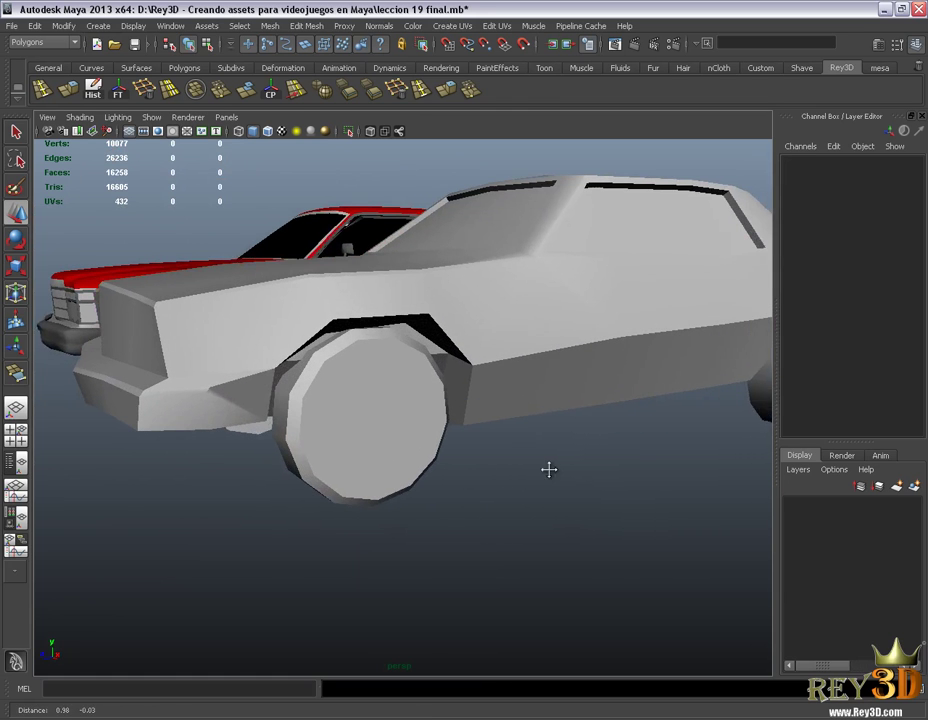
pyautogui.keyDown('alt'); pyautogui.moveTo(549, 469); pyautogui.dragTo(388, 405); pyautogui.keyUp('alt')
# - Soften the front wheel's edges and return to Object Mode
pyautogui.click(390, 378)
pyautogui.click(380, 27)
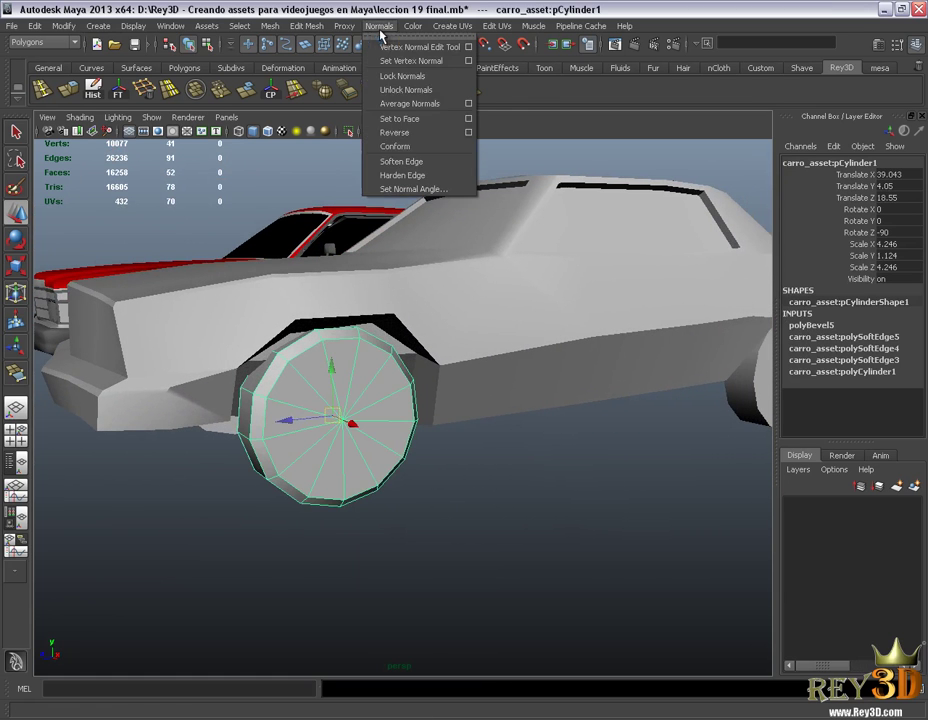
pyautogui.click(405, 160)
pyautogui.press('F8')
pyautogui.keyDown('alt'); pyautogui.moveTo(536, 511); pyautogui.dragTo(453, 462); pyautogui.keyUp('alt')
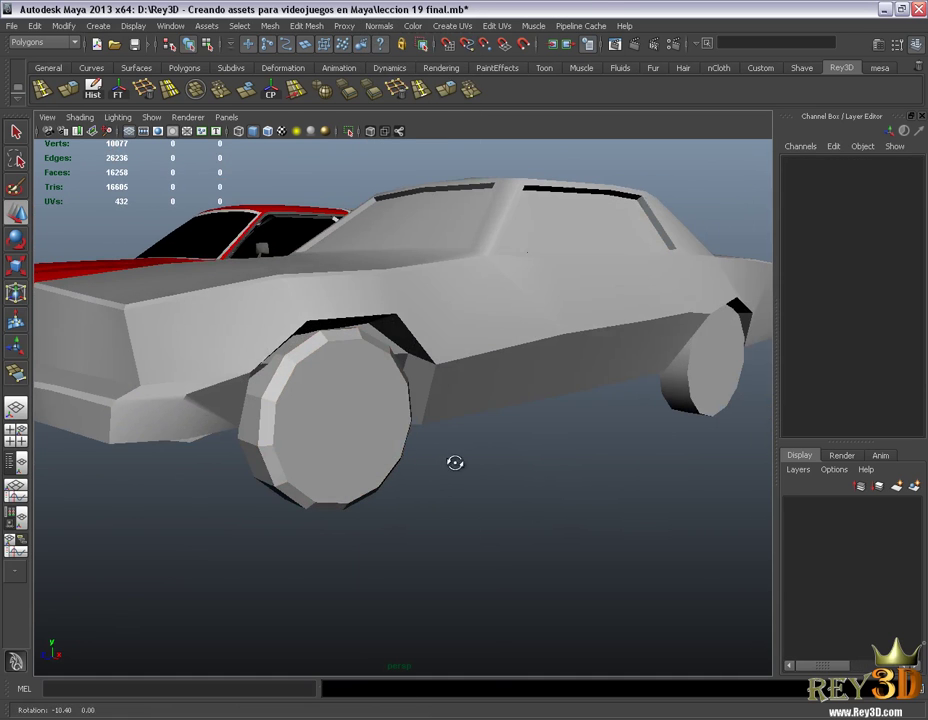
# - Soften the wheel's edges again, deselect, and orbit around both cars
pyautogui.click(384, 28)
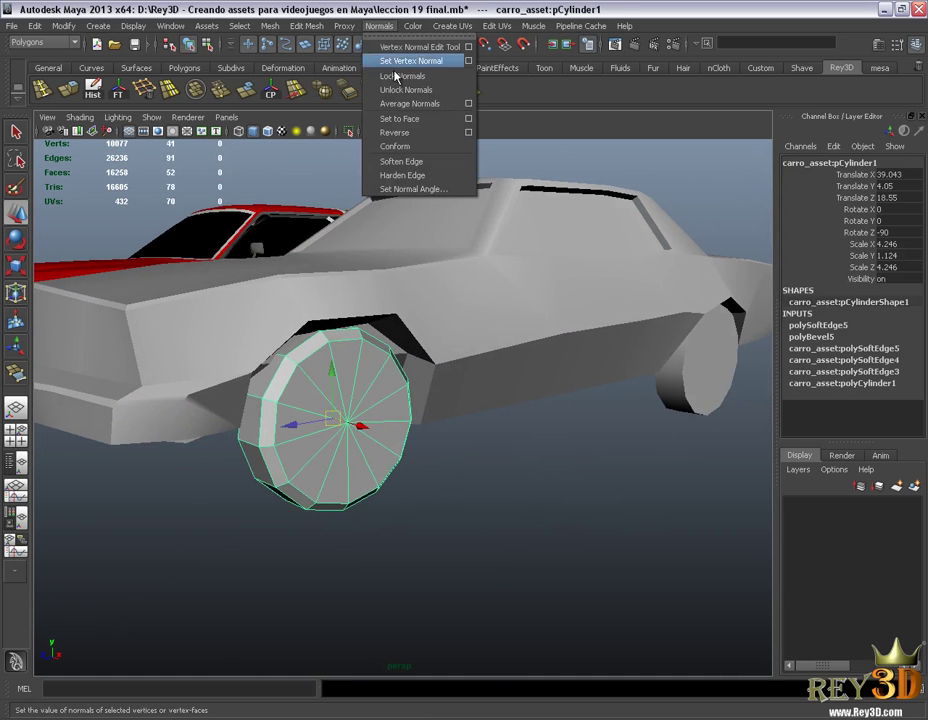
pyautogui.click(466, 161)
pyautogui.click(630, 520)
pyautogui.keyDown('alt'); pyautogui.moveTo(630, 520); pyautogui.dragTo(526, 440, button='right'); pyautogui.keyUp('alt')
pyautogui.moveTo(526, 440)
pyautogui.keyDown('alt'); pyautogui.mouseDown()
pyautogui.moveTo(414, 439)
pyautogui.moveTo(566, 447)
pyautogui.mouseUp(); pyautogui.keyUp('alt')
pyautogui.moveTo(510, 435)
pyautogui.keyDown('alt'); pyautogui.mouseDown()
pyautogui.moveTo(453, 445)
pyautogui.moveTo(532, 445)
pyautogui.moveTo(372, 422)
pyautogui.moveTo(335, 426)
pyautogui.mouseUp(); pyautogui.keyUp('alt')
# - Give the front wheel a 30° normal angle with Apply and Close, then deselect
pyautogui.click(361, 408)
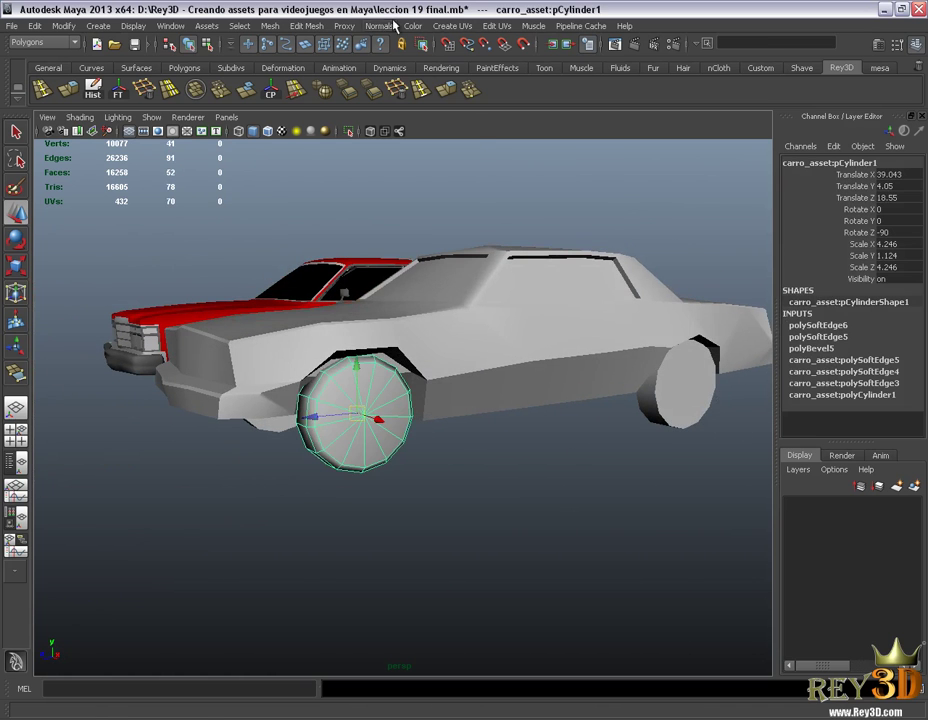
pyautogui.click(393, 25)
pyautogui.click(393, 159)
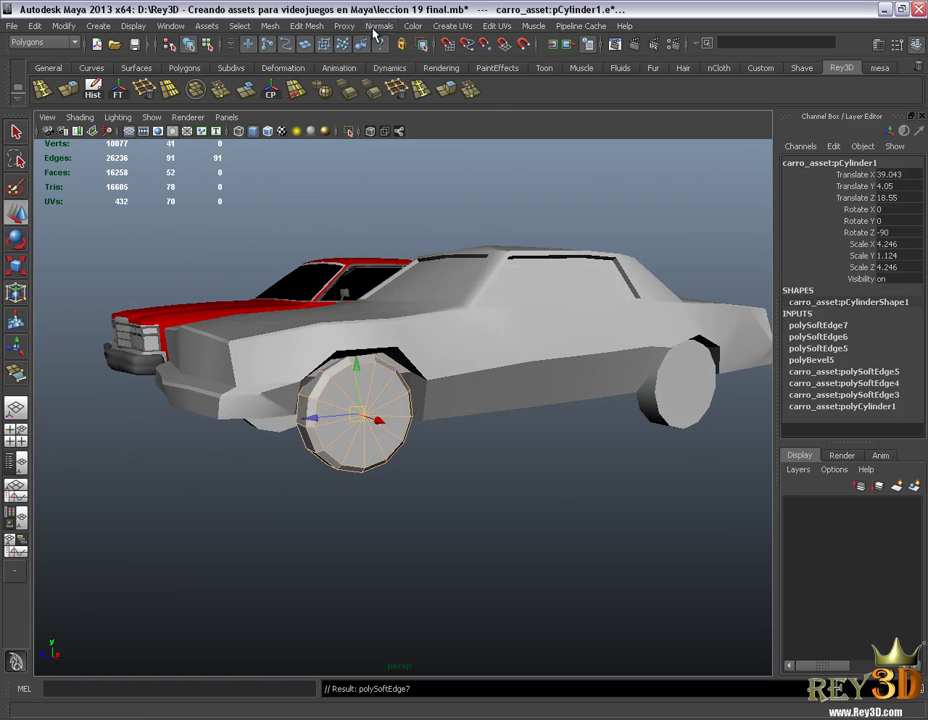
pyautogui.click(378, 26)
pyautogui.click(430, 193)
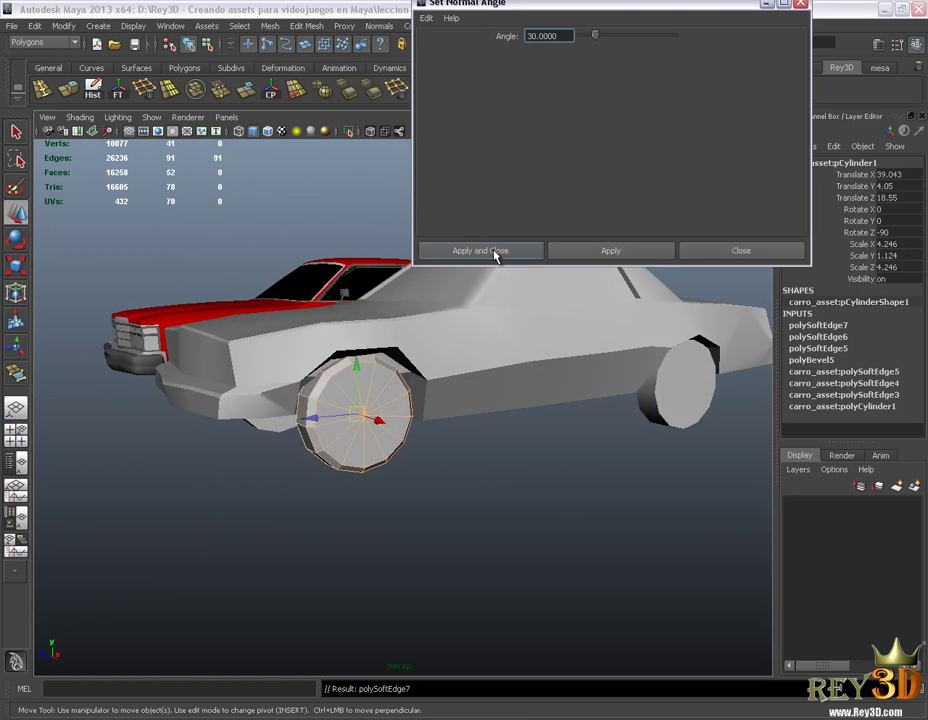
pyautogui.click(493, 251)
pyautogui.click(532, 497)
pyautogui.moveTo(532, 497)
pyautogui.keyDown('alt'); pyautogui.mouseDown()
pyautogui.moveTo(499, 424)
pyautogui.moveTo(586, 427)
pyautogui.moveTo(386, 424)
pyautogui.moveTo(431, 429)
pyautogui.moveTo(493, 472)
pyautogui.moveTo(334, 465)
pyautogui.mouseUp(); pyautogui.keyUp('alt')
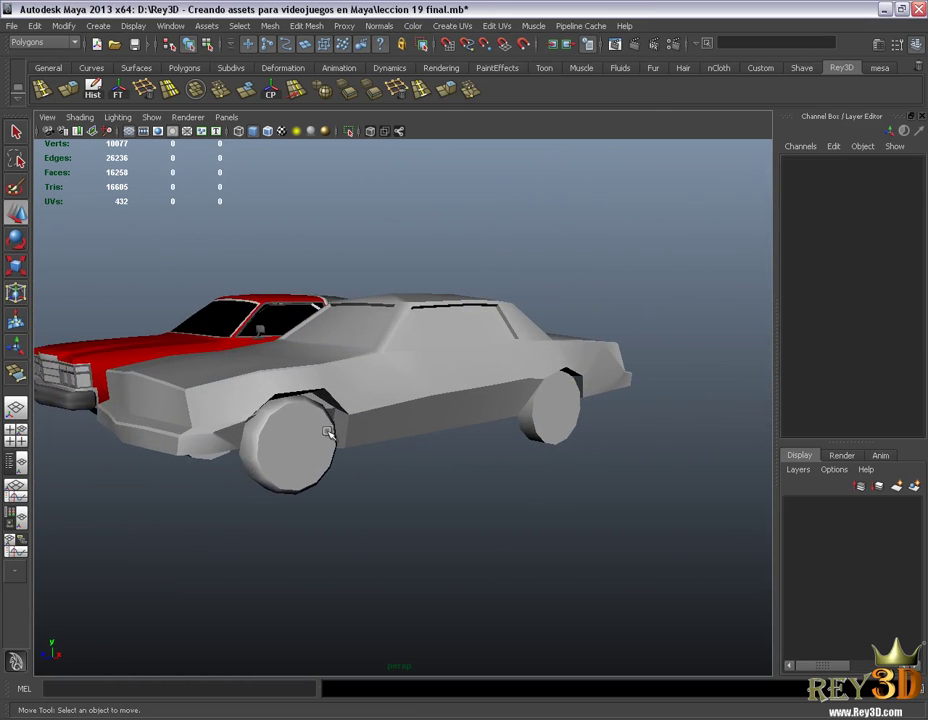
# - Duplicate the bevelled front wheel and slide the copy back toward the rear wheel
pyautogui.click(329, 434)
pyautogui.hotkey('ctrl', 'd')
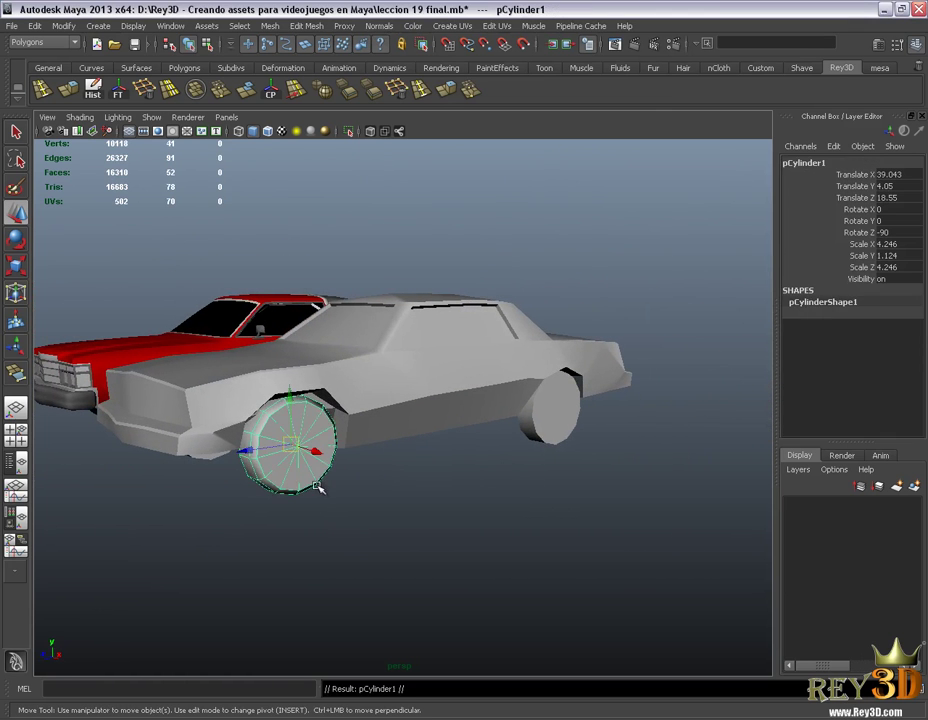
pyautogui.keyDown('alt'); pyautogui.moveTo(321, 489); pyautogui.dragTo(248, 493); pyautogui.keyUp('alt')
pyautogui.moveTo(239, 437); pyautogui.dragTo(549, 429)
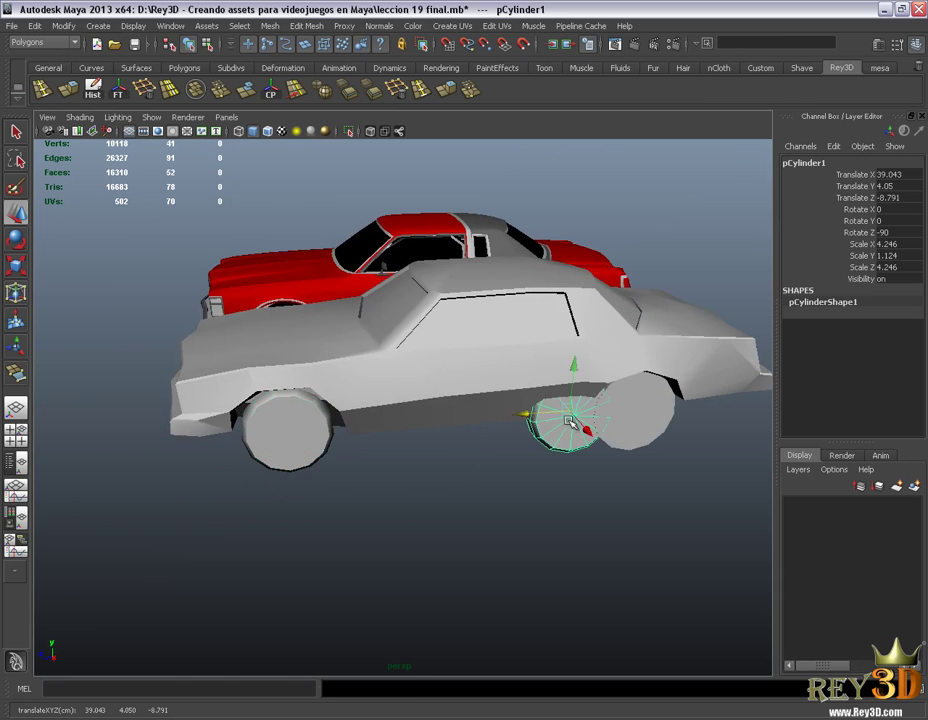
pyautogui.keyDown('alt'); pyautogui.moveTo(549, 429); pyautogui.dragTo(539, 524, button='right'); pyautogui.keyUp('alt')
pyautogui.moveTo(539, 524)
pyautogui.keyDown('alt'); pyautogui.mouseDown()
pyautogui.moveTo(501, 437)
pyautogui.moveTo(468, 420)
pyautogui.mouseUp(); pyautogui.keyUp('alt')
# - Delete the old rear wheel and fit the wheel copy into the rear wheel arch
pyautogui.click(468, 420)
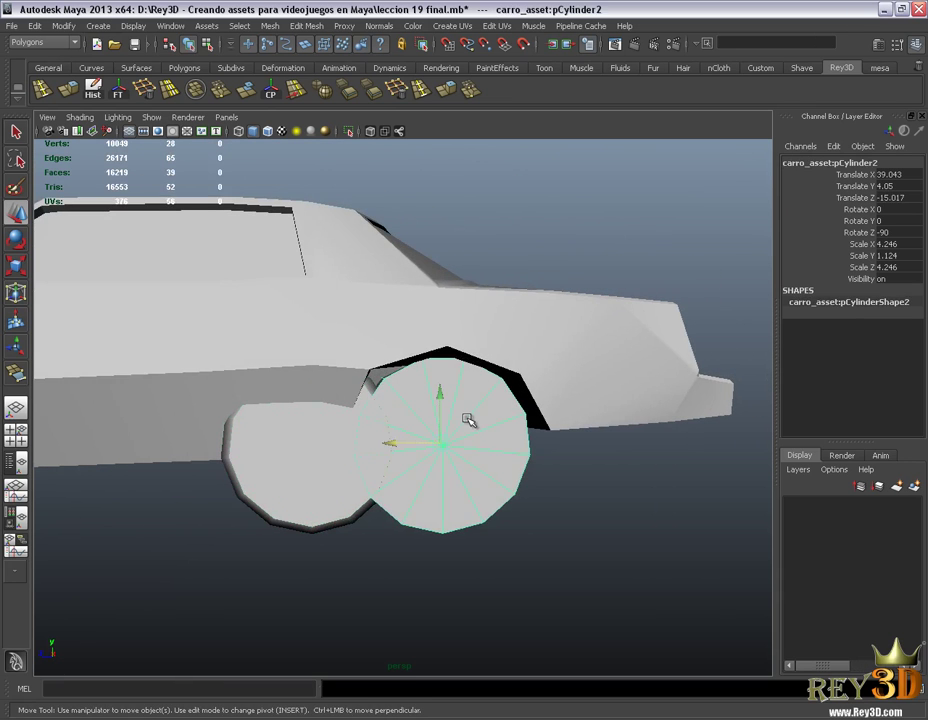
pyautogui.press('Delete')
pyautogui.click(340, 450)
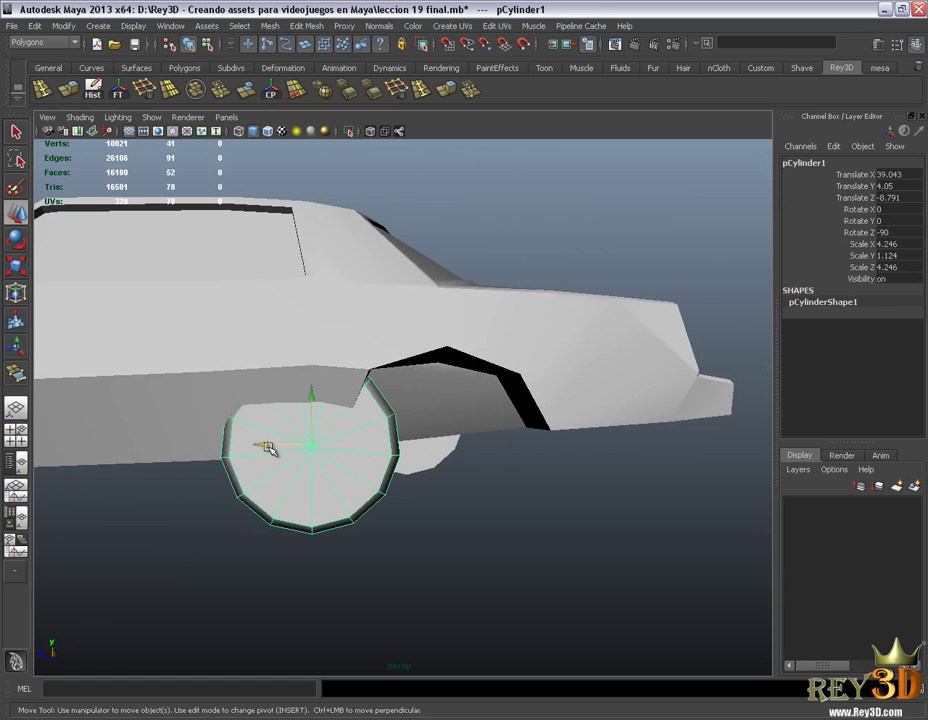
pyautogui.moveTo(268, 447); pyautogui.dragTo(418, 445)
pyautogui.keyDown('alt'); pyautogui.moveTo(491, 472); pyautogui.dragTo(379, 437); pyautogui.keyUp('alt')
pyautogui.keyDown('alt'); pyautogui.moveTo(379, 437); pyautogui.dragTo(277, 383, button='right'); pyautogui.keyUp('alt')
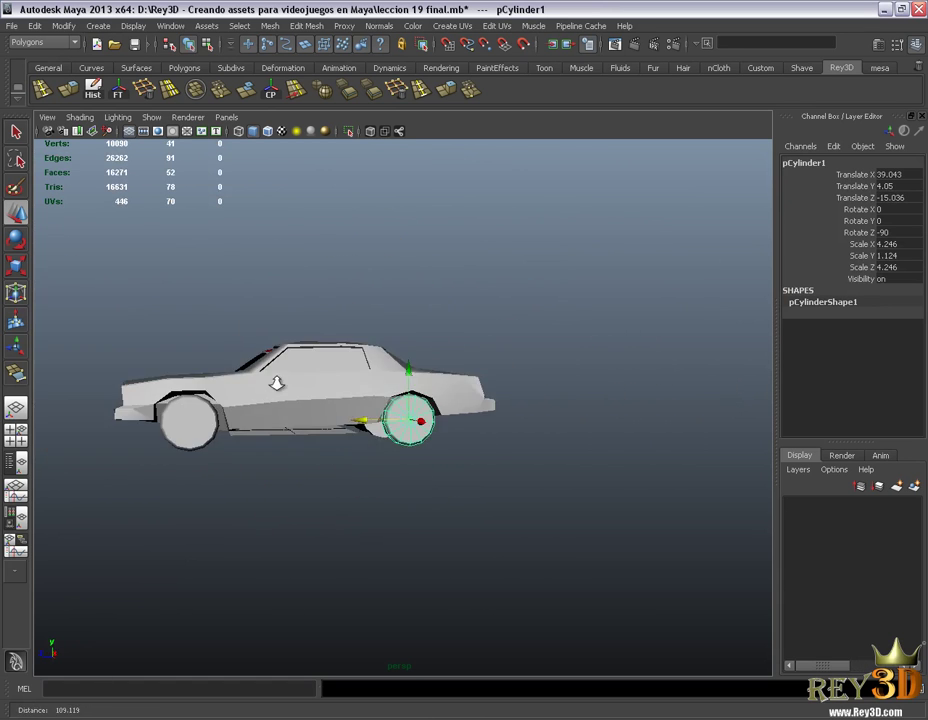
pyautogui.click(302, 497)
pyautogui.moveTo(302, 497)
pyautogui.keyDown('alt'); pyautogui.mouseDown()
pyautogui.moveTo(401, 449)
pyautogui.moveTo(356, 443)
pyautogui.moveTo(491, 423)
pyautogui.moveTo(495, 406)
pyautogui.moveTo(300, 410)
pyautogui.moveTo(207, 428)
pyautogui.moveTo(551, 457)
pyautogui.moveTo(400, 460)
pyautogui.moveTo(379, 498)
pyautogui.mouseUp(); pyautogui.keyUp('alt')
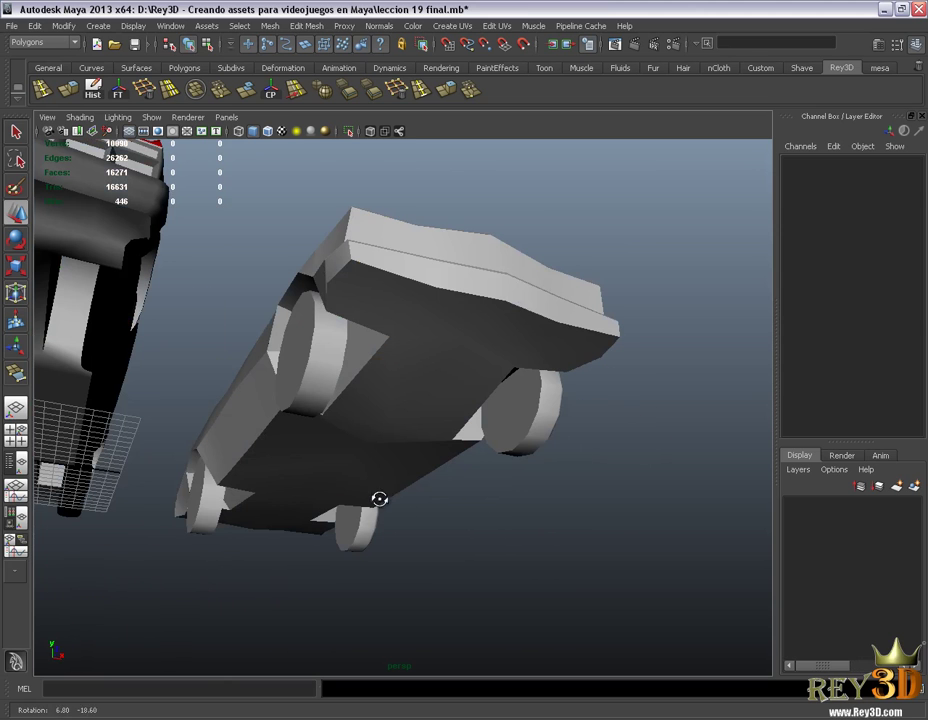
# - Undo the misplaced copy, then freeze the wheel copy's transformations and mirror it with Scale X -1
pyautogui.click(310, 402)
pyautogui.click(201, 503)
pyautogui.hotkey('ctrl', 'z')
pyautogui.hotkey('ctrl', 'z')
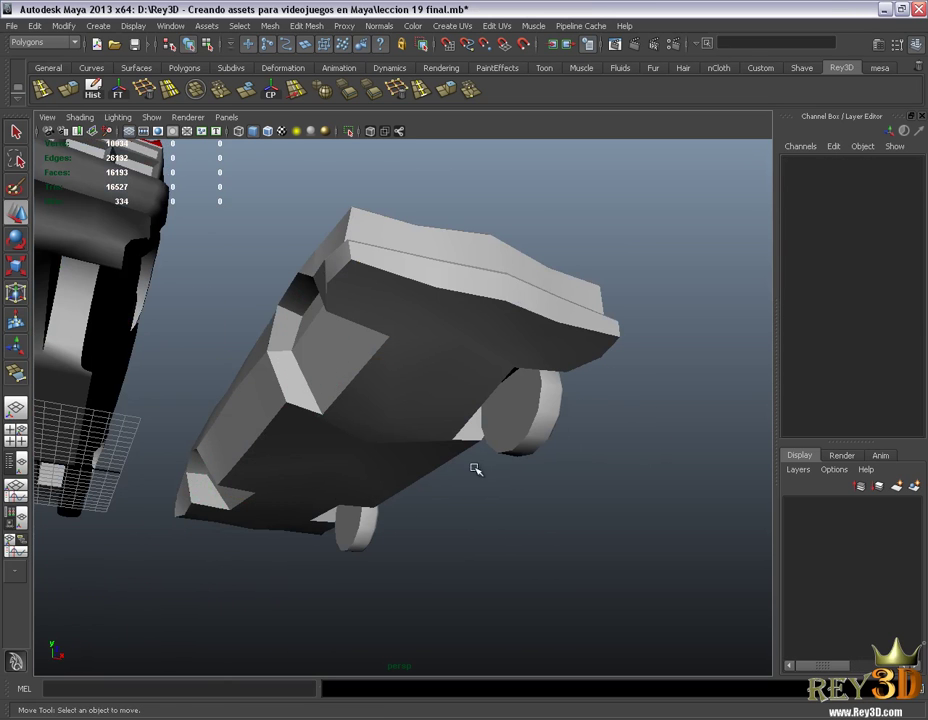
pyautogui.hotkey('ctrl', 'z')
pyautogui.click(363, 519)
pyautogui.moveTo(362, 530)
pyautogui.keyDown('alt'); pyautogui.mouseDown()
pyautogui.moveTo(453, 460)
pyautogui.moveTo(296, 464)
pyautogui.moveTo(320, 450)
pyautogui.moveTo(394, 447)
pyautogui.moveTo(369, 468)
pyautogui.moveTo(327, 470)
pyautogui.moveTo(265, 425)
pyautogui.mouseUp(); pyautogui.keyUp('alt')
pyautogui.scroll(-3, 270, 435)
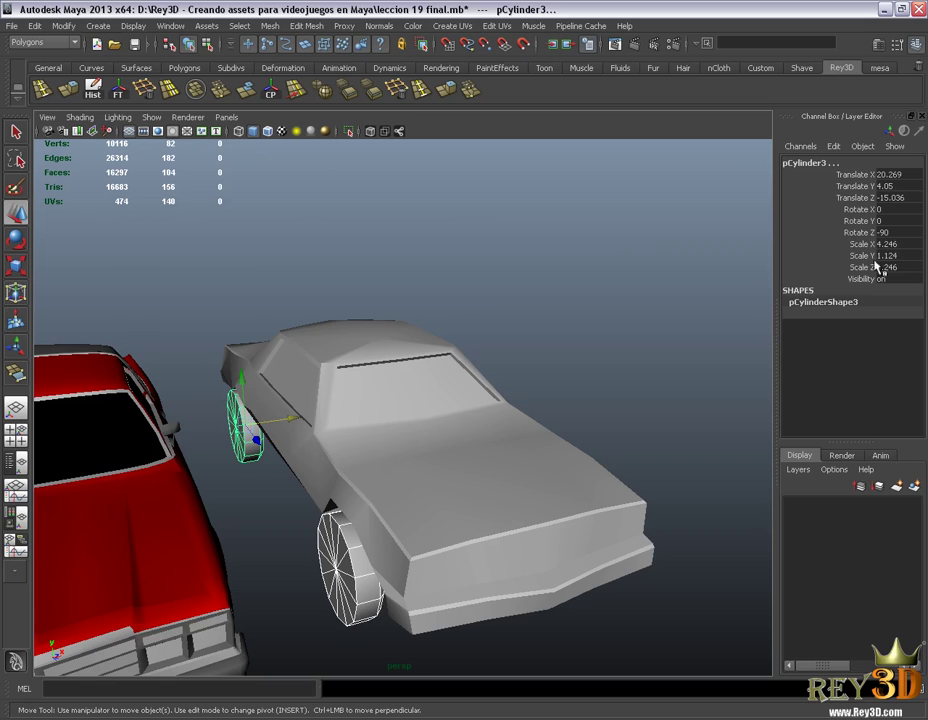
pyautogui.click(120, 94)
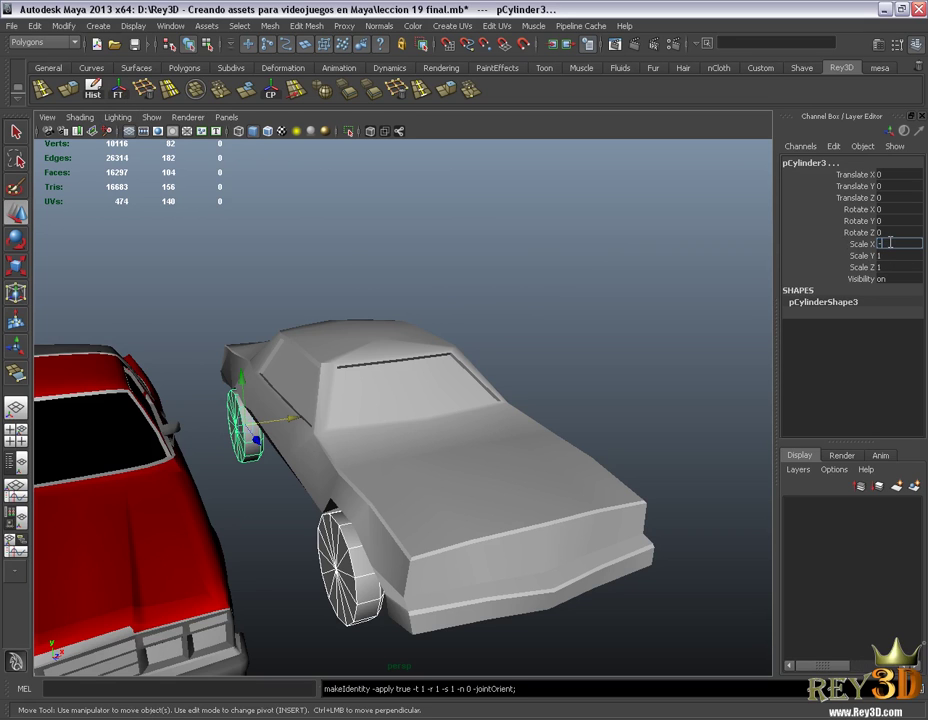
pyautogui.press('Return')
# - In front view, slide the mirrored wheel sideways so it sits under the car body
pyautogui.moveTo(476, 405)
pyautogui.keyDown('alt'); pyautogui.mouseDown()
pyautogui.moveTo(447, 368)
pyautogui.moveTo(444, 398)
pyautogui.mouseUp(); pyautogui.keyUp('alt')
pyautogui.press('space')
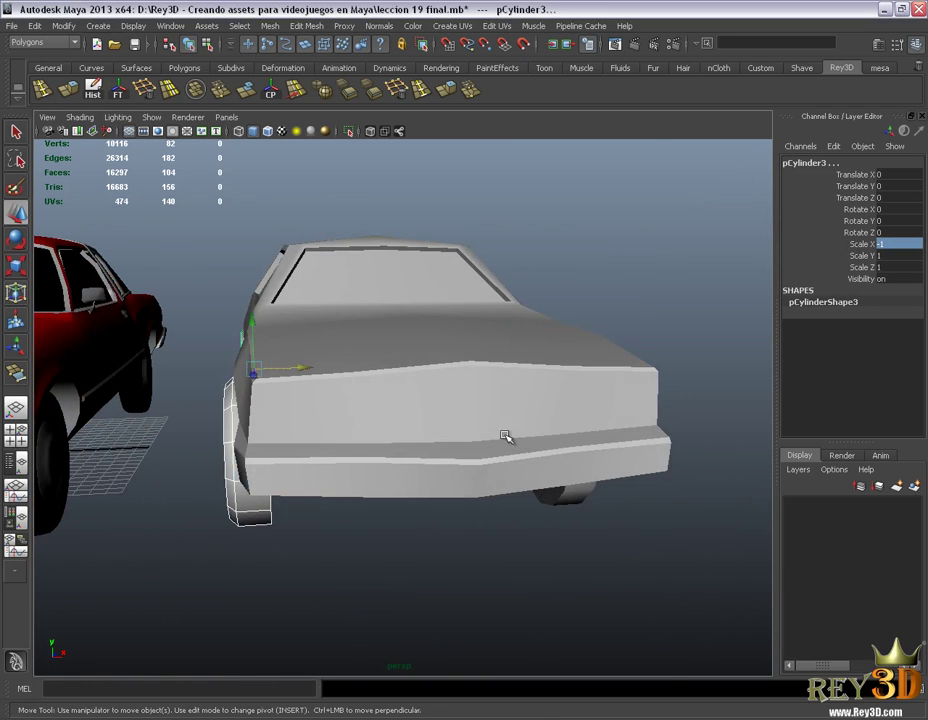
pyautogui.keyDown('alt'); pyautogui.moveTo(565, 444); pyautogui.dragTo(383, 420, button='right'); pyautogui.keyUp('alt')
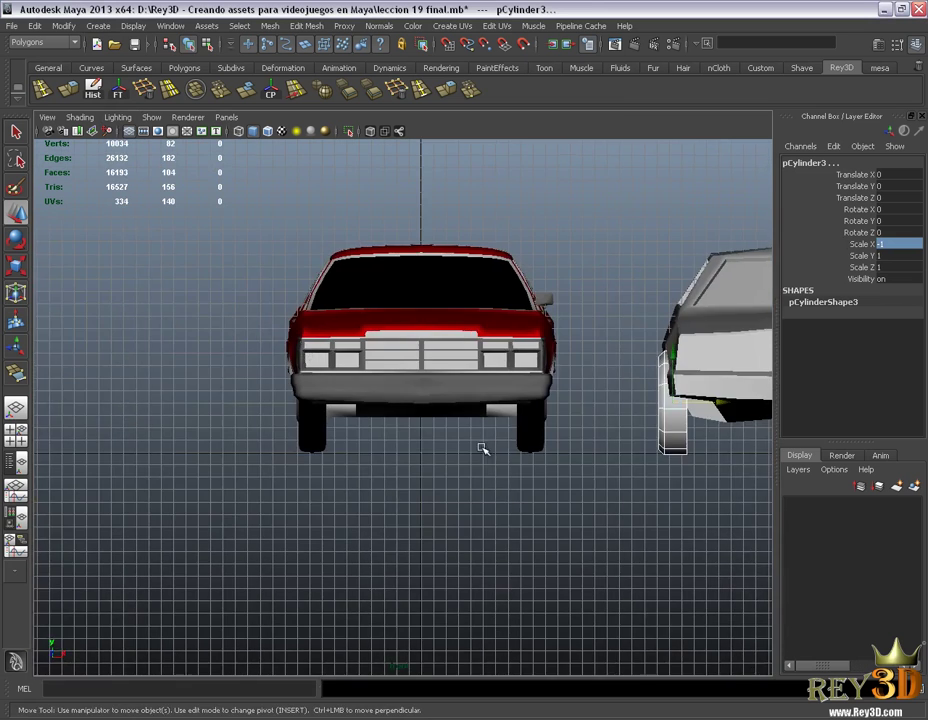
pyautogui.keyDown('alt'); pyautogui.moveTo(383, 420); pyautogui.dragTo(317, 451, button='middle'); pyautogui.keyUp('alt')
pyautogui.moveTo(317, 451)
pyautogui.keyDown('alt'); pyautogui.mouseDown(button='right')
pyautogui.moveTo(383, 470)
pyautogui.moveTo(368, 430)
pyautogui.mouseUp(button='right'); pyautogui.keyUp('alt')
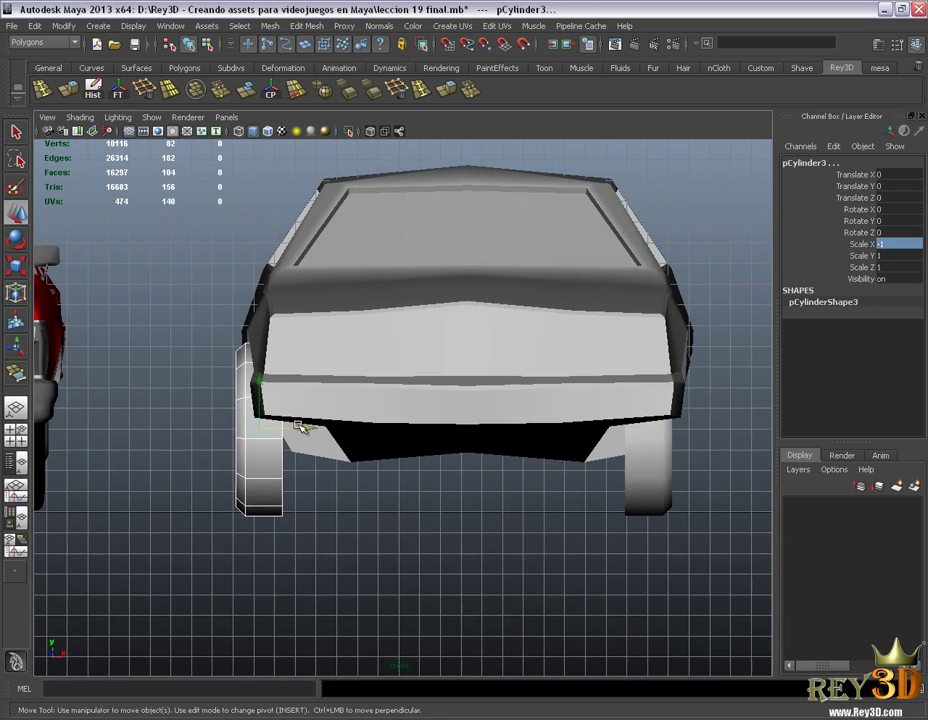
pyautogui.moveTo(311, 429)
pyautogui.mouseDown()
pyautogui.moveTo(343, 427)
pyautogui.moveTo(337, 421)
pyautogui.mouseUp()
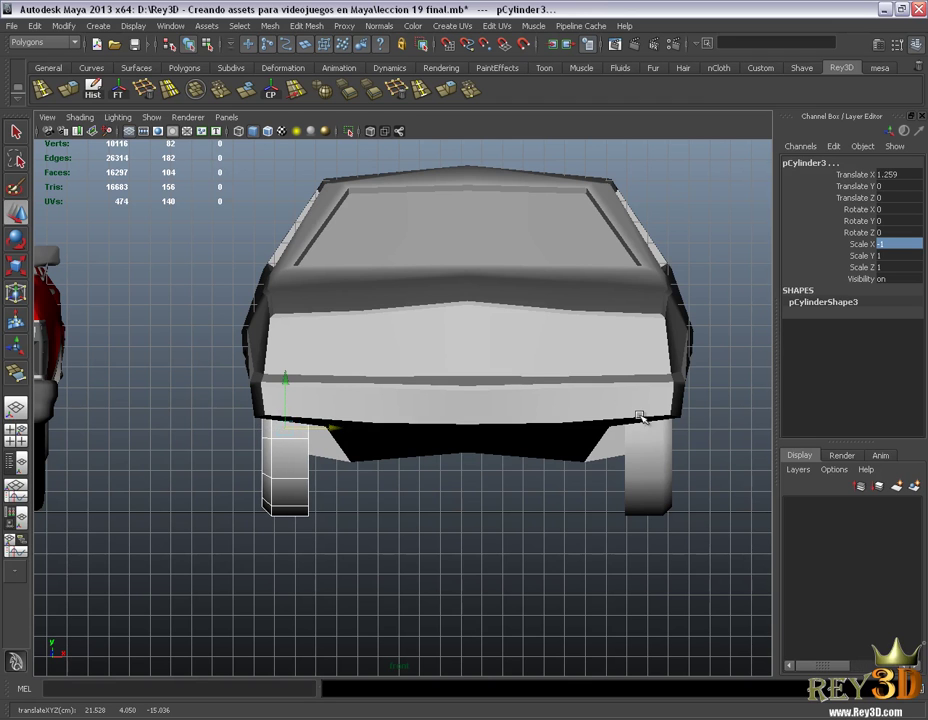
pyautogui.click(537, 577)
pyautogui.keyDown('alt'); pyautogui.moveTo(644, 528); pyautogui.dragTo(476, 441, button='right'); pyautogui.keyUp('alt')
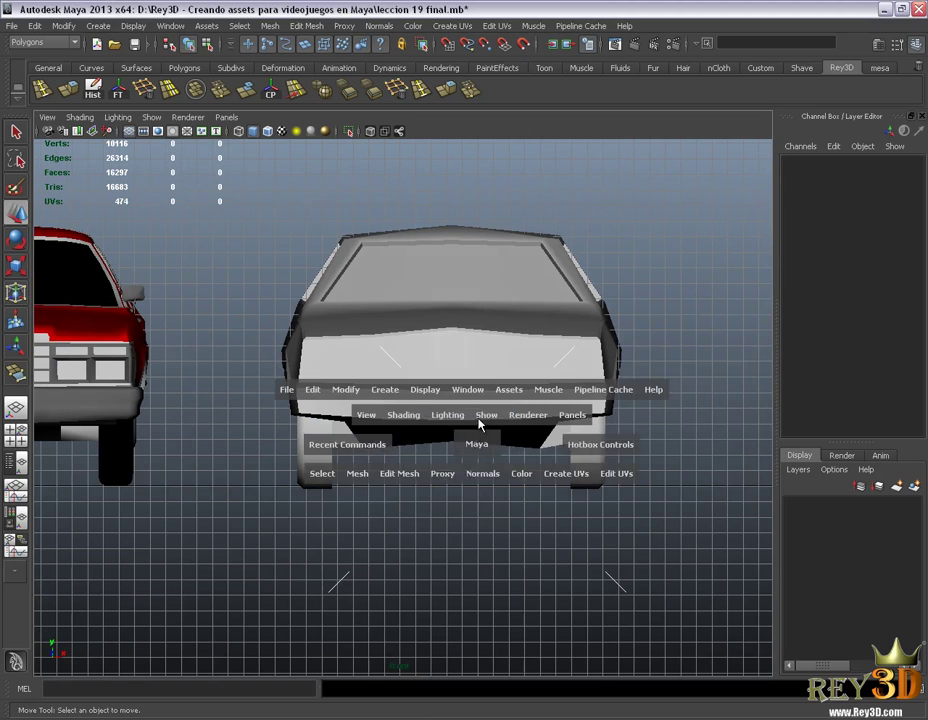
# - Show the Outliner beside the perspective view, widen it, and select polySurface148
pyautogui.keyDown('alt'); pyautogui.moveTo(637, 457); pyautogui.dragTo(483, 431); pyautogui.keyUp('alt')
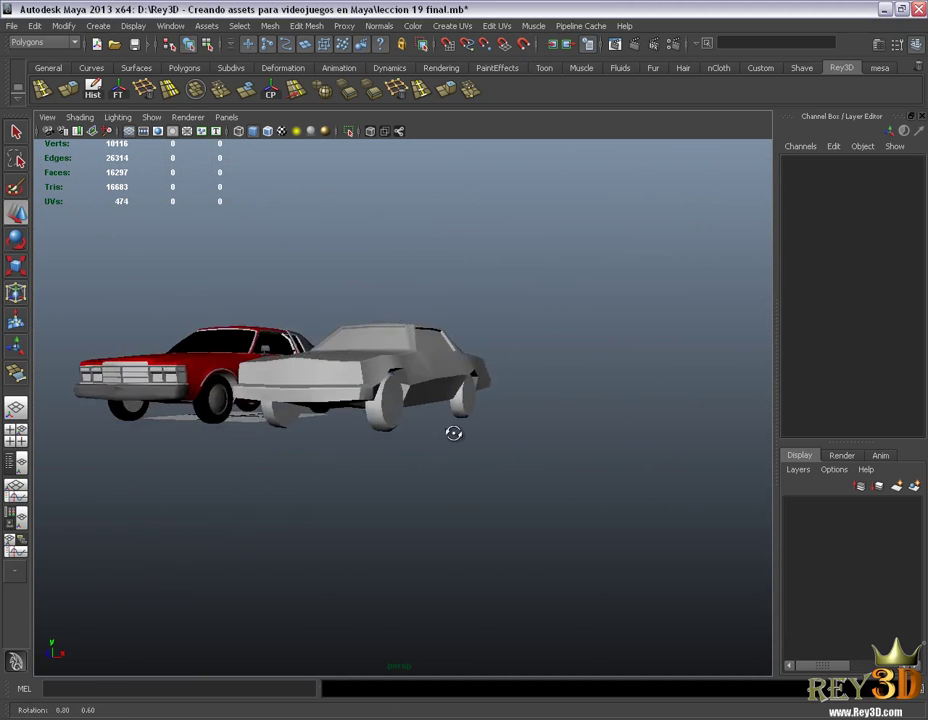
pyautogui.keyDown('alt'); pyautogui.moveTo(483, 431); pyautogui.dragTo(419, 430, button='right'); pyautogui.keyUp('alt')
pyautogui.moveTo(419, 430)
pyautogui.keyDown('alt'); pyautogui.mouseDown()
pyautogui.moveTo(456, 472)
pyautogui.moveTo(393, 451)
pyautogui.moveTo(528, 482)
pyautogui.moveTo(615, 468)
pyautogui.moveTo(526, 468)
pyautogui.moveTo(435, 507)
pyautogui.mouseUp(); pyautogui.keyUp('alt')
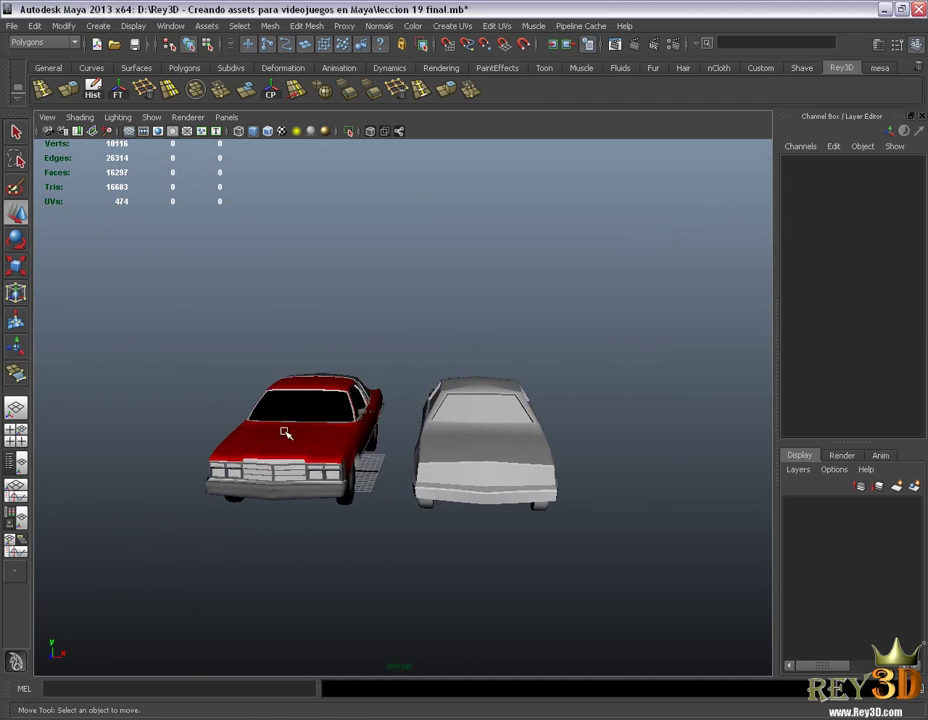
pyautogui.click(28, 458)
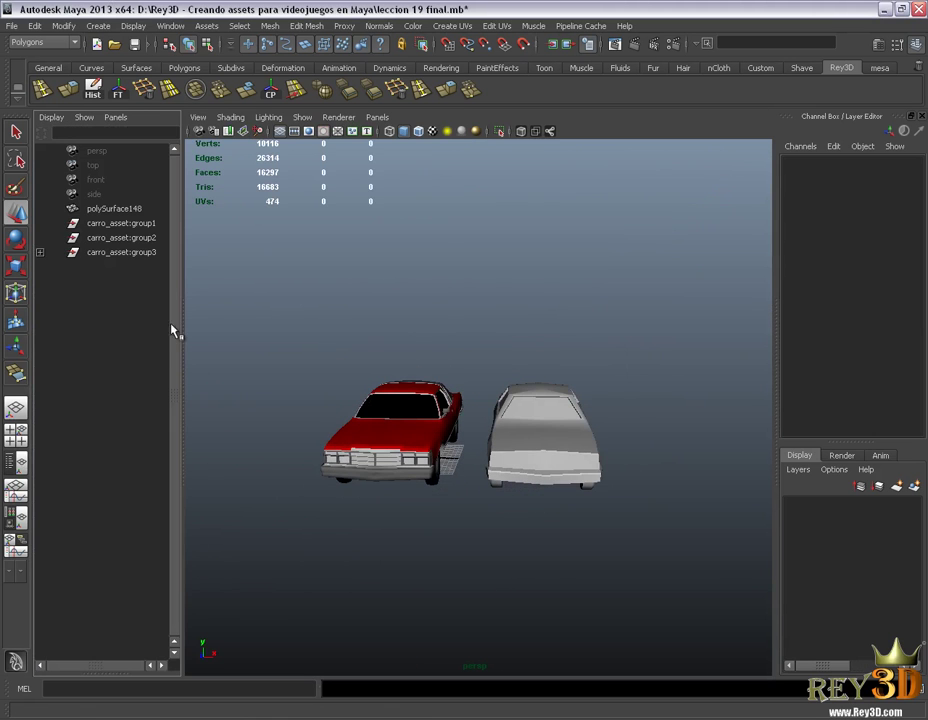
pyautogui.moveTo(172, 332); pyautogui.dragTo(205, 317)
pyautogui.click(114, 208)
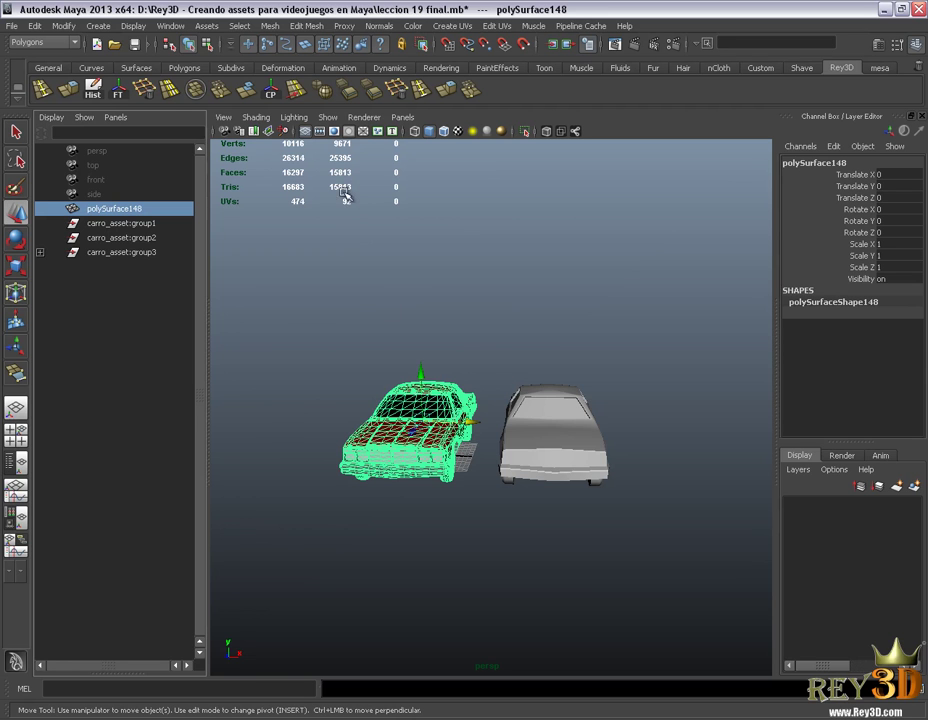
# - Select the grey car's parent group, then box-select the red reference car
pyautogui.moveTo(650, 361)
pyautogui.keyDown('alt'); pyautogui.mouseDown()
pyautogui.moveTo(715, 408)
pyautogui.moveTo(541, 349)
pyautogui.mouseUp(); pyautogui.keyUp('alt')
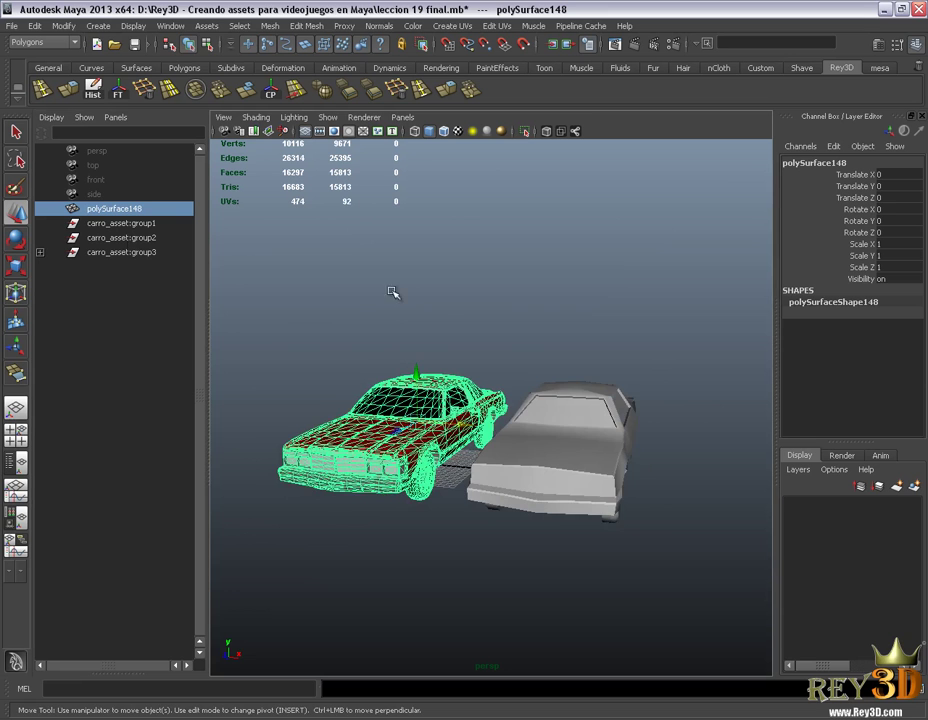
pyautogui.keyDown('alt'); pyautogui.moveTo(430, 308); pyautogui.dragTo(514, 418); pyautogui.keyUp('alt')
pyautogui.click(537, 422)
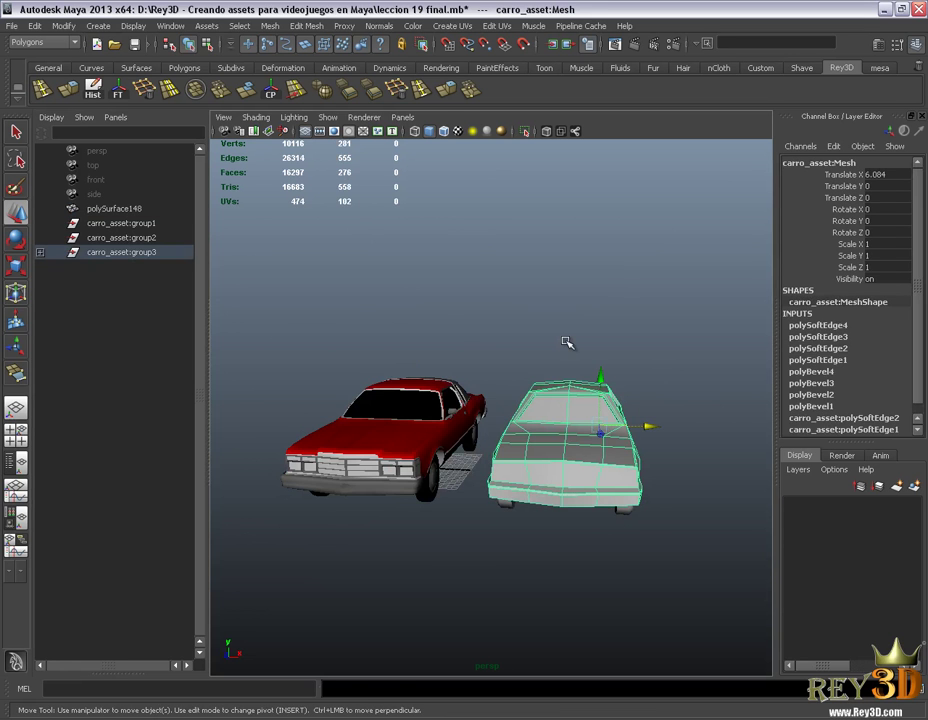
pyautogui.press('Up')
pyautogui.moveTo(565, 341)
pyautogui.keyDown('alt'); pyautogui.mouseDown()
pyautogui.moveTo(642, 337)
pyautogui.moveTo(557, 313)
pyautogui.moveTo(537, 352)
pyautogui.moveTo(619, 346)
pyautogui.moveTo(445, 250)
pyautogui.mouseUp(); pyautogui.keyUp('alt')
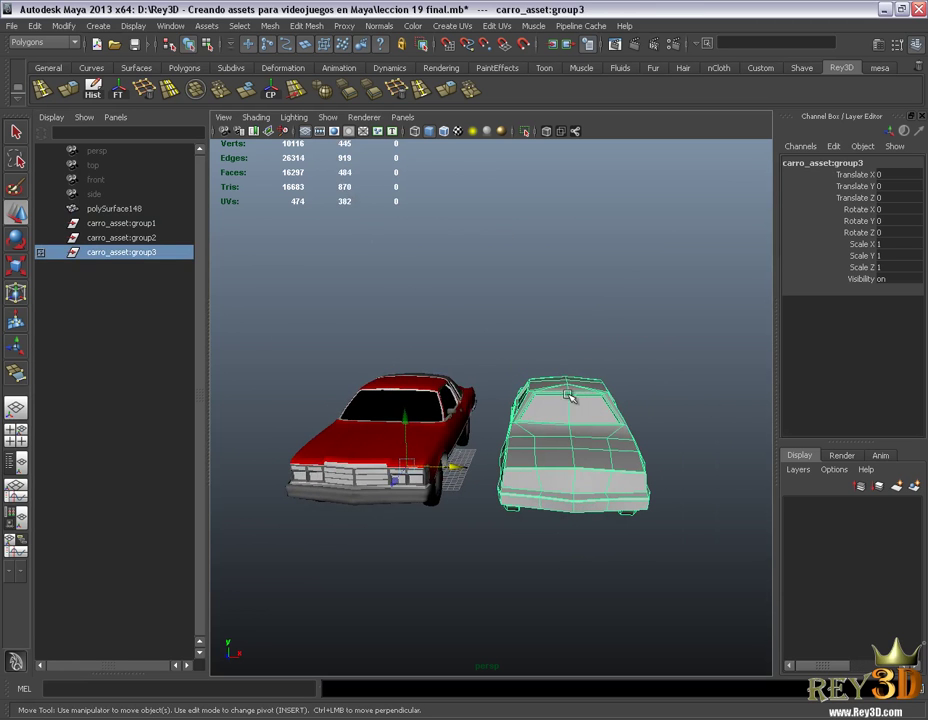
pyautogui.keyDown('alt'); pyautogui.moveTo(563, 395); pyautogui.dragTo(563, 331); pyautogui.keyUp('alt')
pyautogui.moveTo(611, 362)
pyautogui.keyDown('alt'); pyautogui.mouseDown()
pyautogui.moveTo(545, 356)
pyautogui.moveTo(514, 339)
pyautogui.moveTo(311, 336)
pyautogui.mouseUp(); pyautogui.keyUp('alt')
pyautogui.moveTo(325, 402); pyautogui.dragTo(499, 613)
pyautogui.keyDown('alt'); pyautogui.moveTo(495, 466); pyautogui.dragTo(507, 454); pyautogui.keyUp('alt')
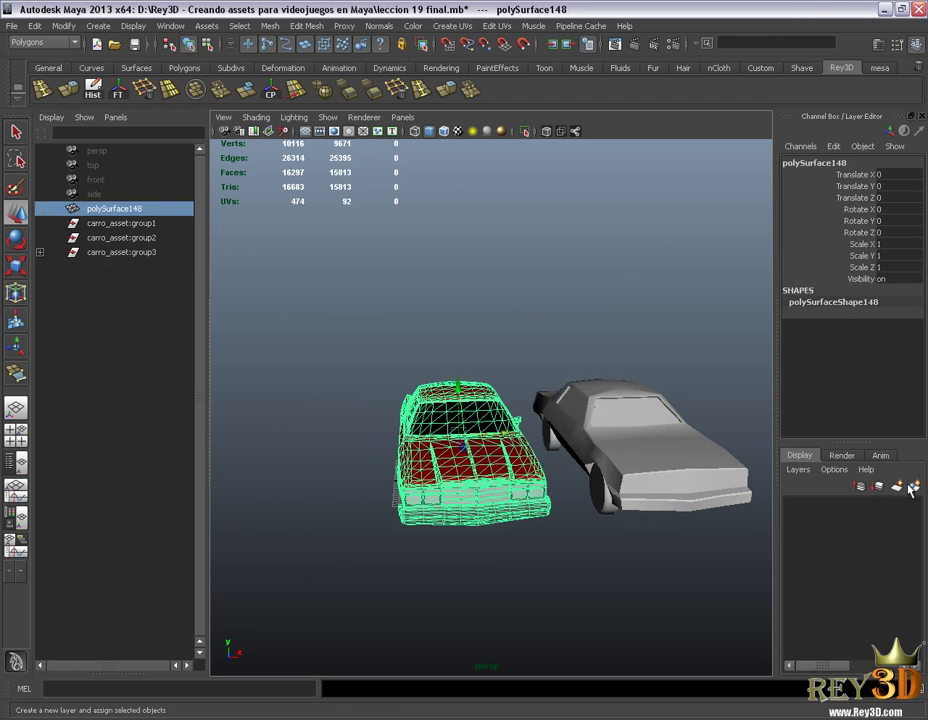
# - Put the red car in a new display layer named carroHD and hide it
pyautogui.click(861, 486)
pyautogui.doubleClick(838, 506)
pyautogui.write('carroHD')
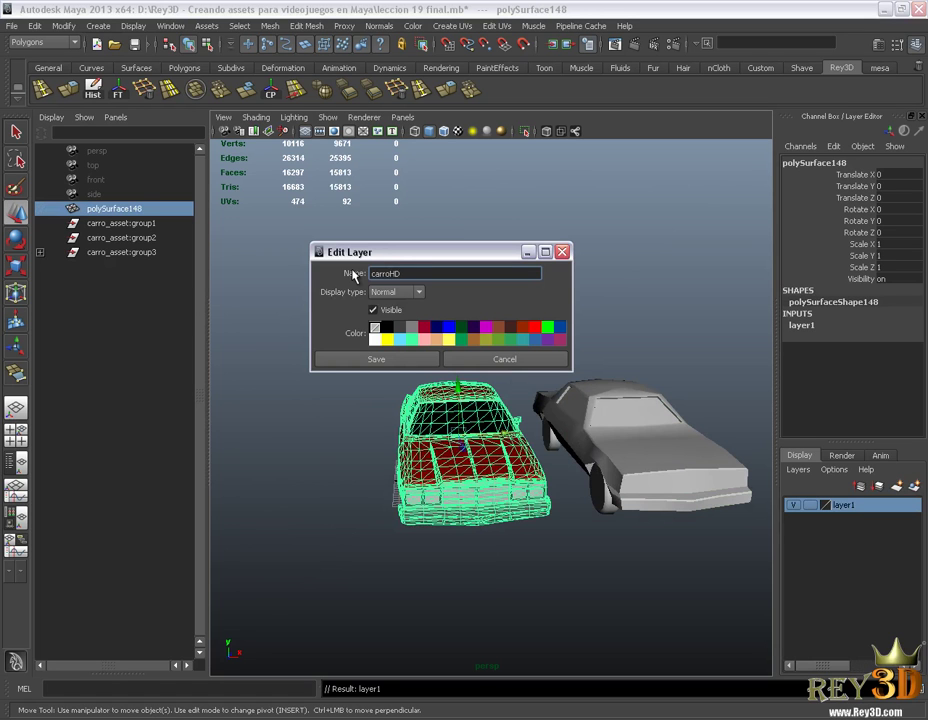
pyautogui.click(380, 360)
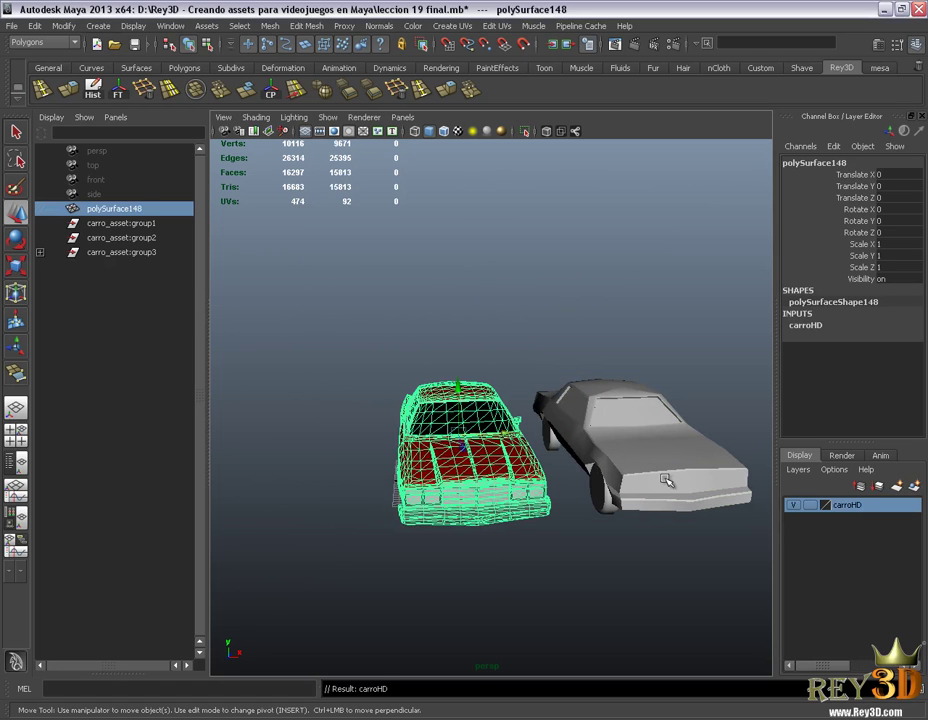
pyautogui.click(791, 505)
# - Clear the selection and bring up the File menu
pyautogui.click(600, 525)
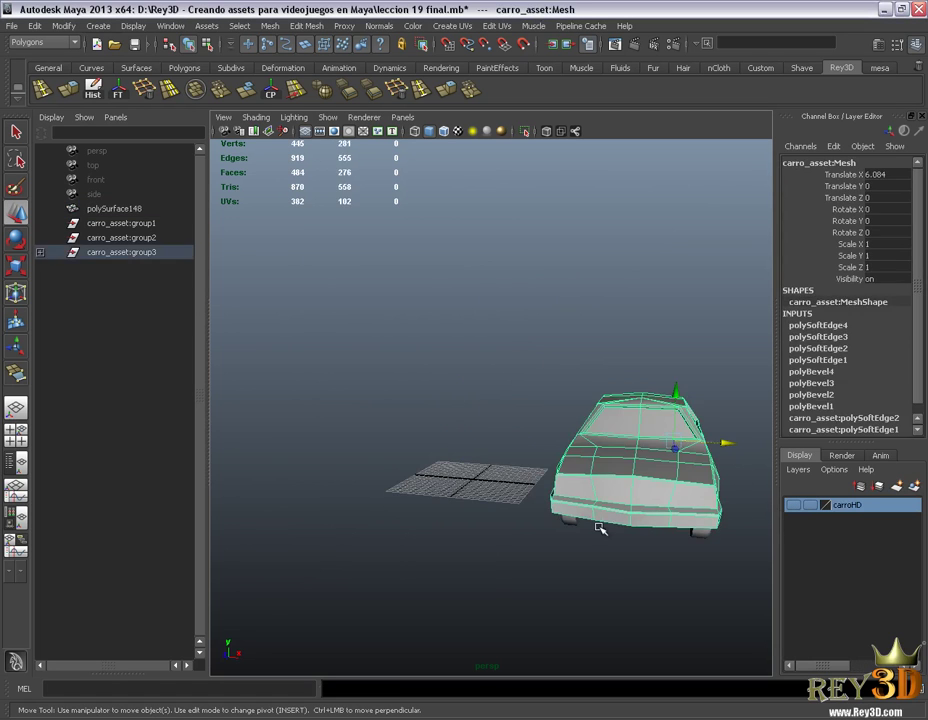
pyautogui.moveTo(610, 497)
pyautogui.keyDown('alt'); pyautogui.mouseDown()
pyautogui.moveTo(617, 379)
pyautogui.moveTo(492, 382)
pyautogui.moveTo(443, 211)
pyautogui.mouseUp(); pyautogui.keyUp('alt')
pyautogui.click(617, 379)
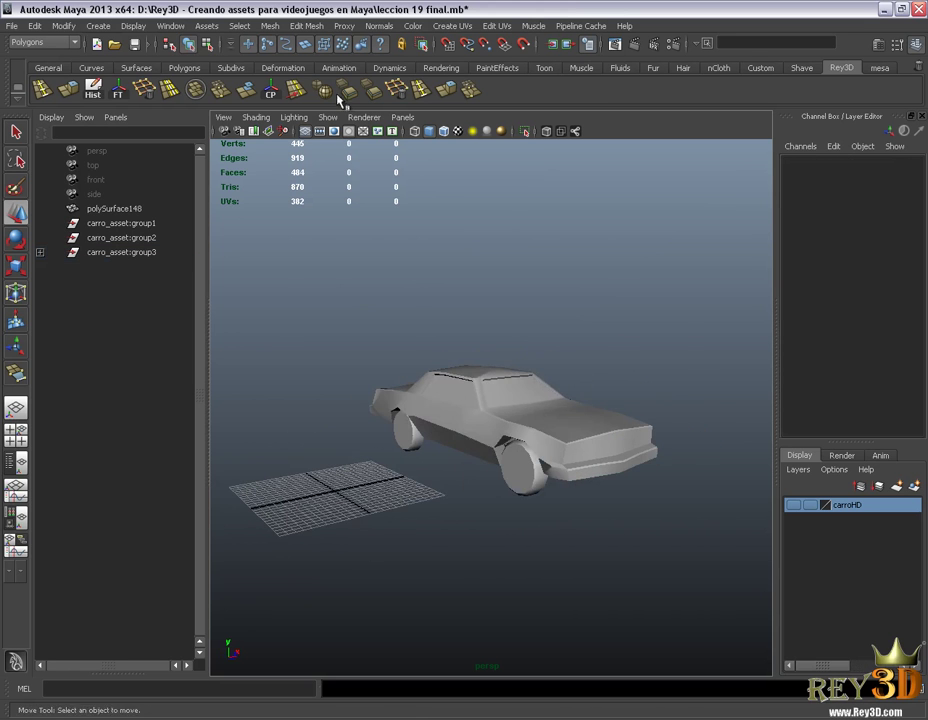
pyautogui.click(12, 25)
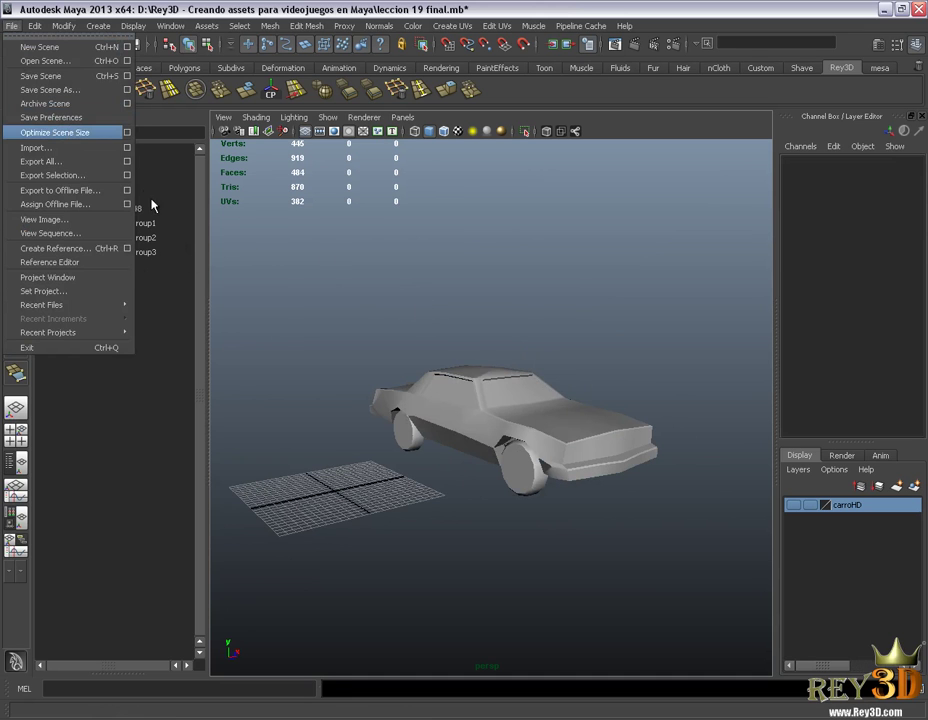
# - Run Optimize Scene Size, then select polySurface148 and show the carroHD layer
pyautogui.press('Return')
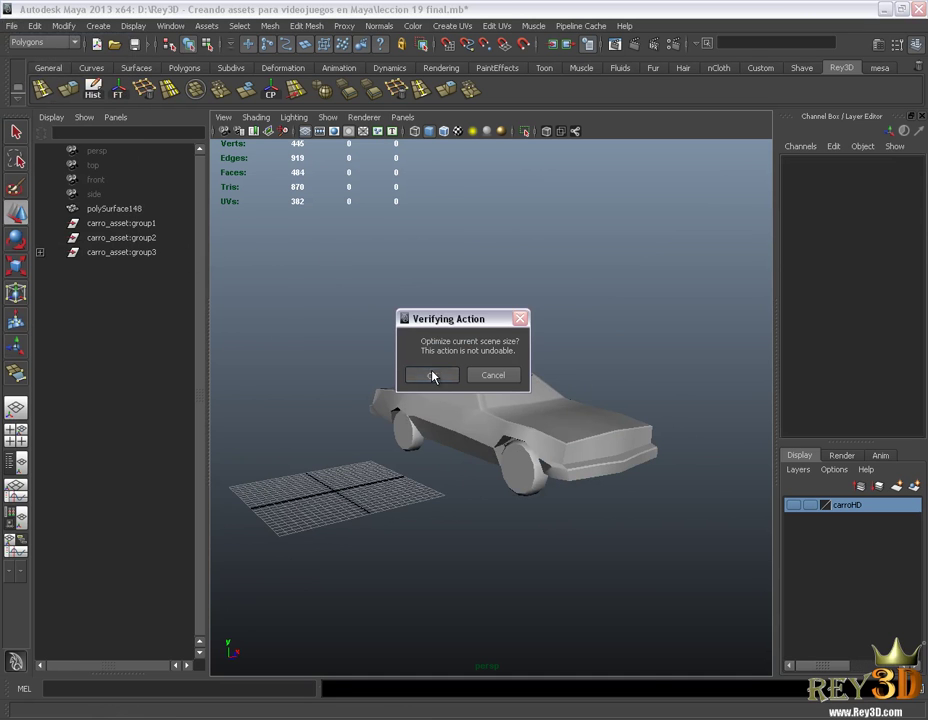
pyautogui.click(432, 376)
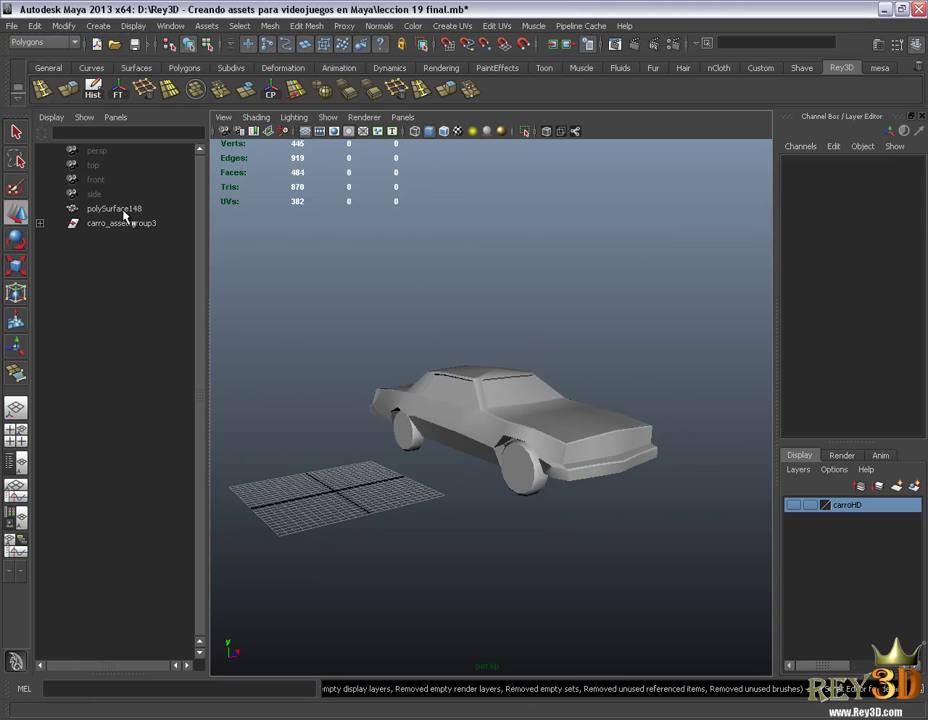
pyautogui.click(120, 209)
pyautogui.click(792, 505)
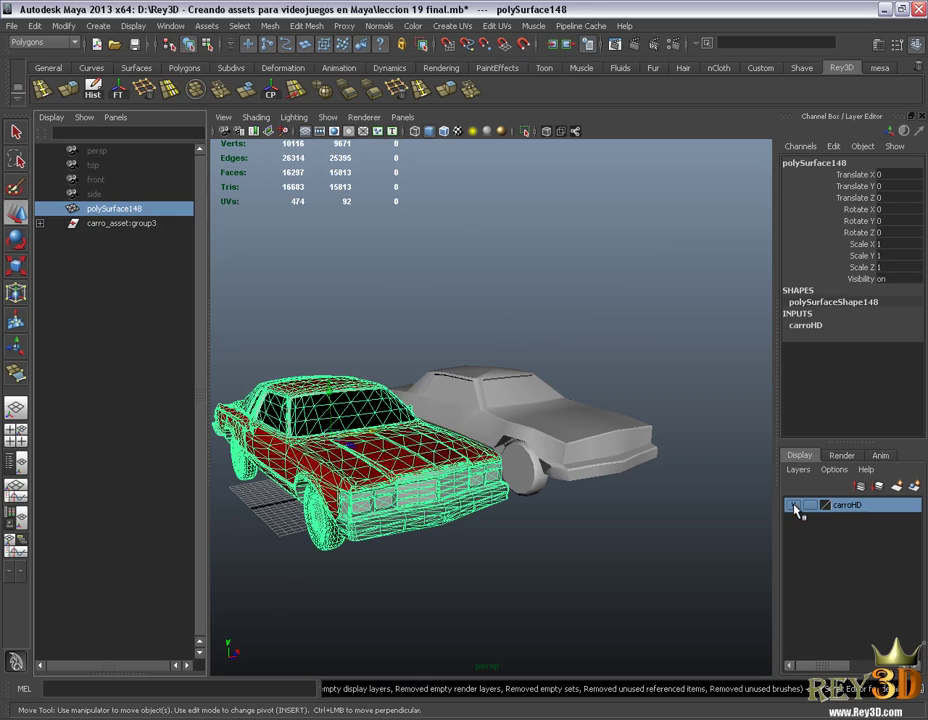
# - Select the low-poly car group carro_asset:group3 and freeze its transformations
pyautogui.click(122, 224)
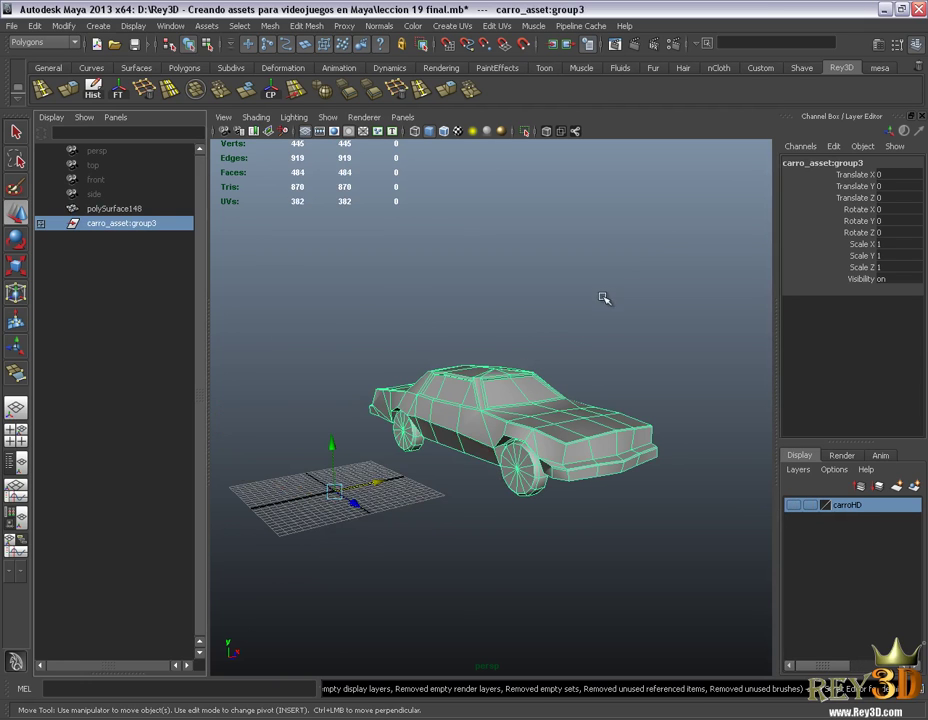
pyautogui.keyDown('alt'); pyautogui.moveTo(572, 356); pyautogui.dragTo(539, 358); pyautogui.keyUp('alt')
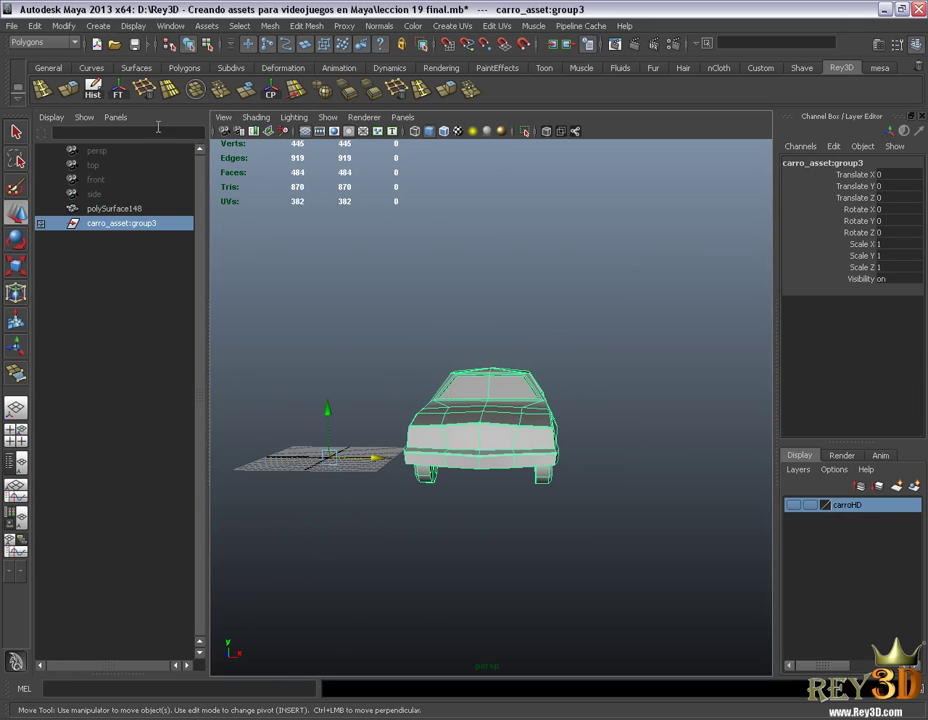
pyautogui.click(118, 90)
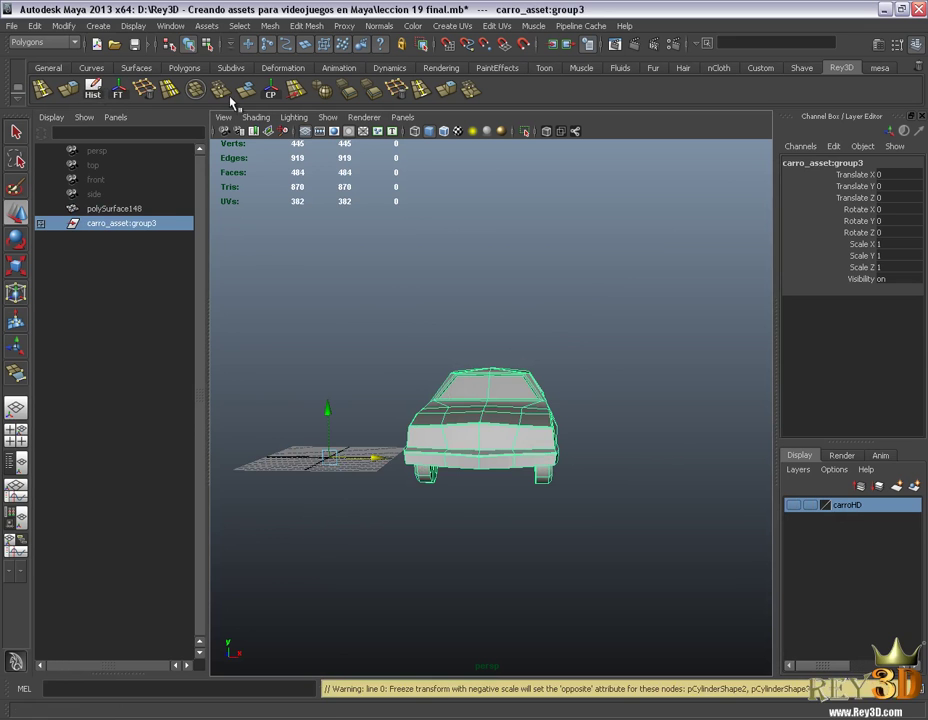
pyautogui.click(270, 90)
pyautogui.moveTo(517, 378)
pyautogui.keyDown('alt'); pyautogui.mouseDown()
pyautogui.moveTo(536, 317)
pyautogui.moveTo(409, 449)
pyautogui.moveTo(385, 445)
pyautogui.moveTo(452, 424)
pyautogui.moveTo(621, 431)
pyautogui.moveTo(700, 404)
pyautogui.moveTo(375, 385)
pyautogui.moveTo(343, 401)
pyautogui.moveTo(277, 381)
pyautogui.moveTo(404, 377)
pyautogui.moveTo(300, 373)
pyautogui.moveTo(307, 390)
pyautogui.moveTo(474, 414)
pyautogui.moveTo(598, 414)
pyautogui.moveTo(518, 377)
pyautogui.moveTo(589, 367)
pyautogui.moveTo(472, 369)
pyautogui.moveTo(530, 401)
pyautogui.mouseUp(); pyautogui.keyUp('alt')
# - Deselect the car and turn the carroHD layer's visibility back on
pyautogui.click(536, 317)
pyautogui.moveTo(530, 401)
pyautogui.keyDown('alt'); pyautogui.mouseDown(button='right')
pyautogui.moveTo(505, 385)
pyautogui.moveTo(578, 413)
pyautogui.mouseUp(button='right'); pyautogui.keyUp('alt')
pyautogui.moveTo(578, 413)
pyautogui.keyDown('alt'); pyautogui.mouseDown()
pyautogui.moveTo(610, 412)
pyautogui.moveTo(764, 505)
pyautogui.mouseUp(); pyautogui.keyUp('alt')
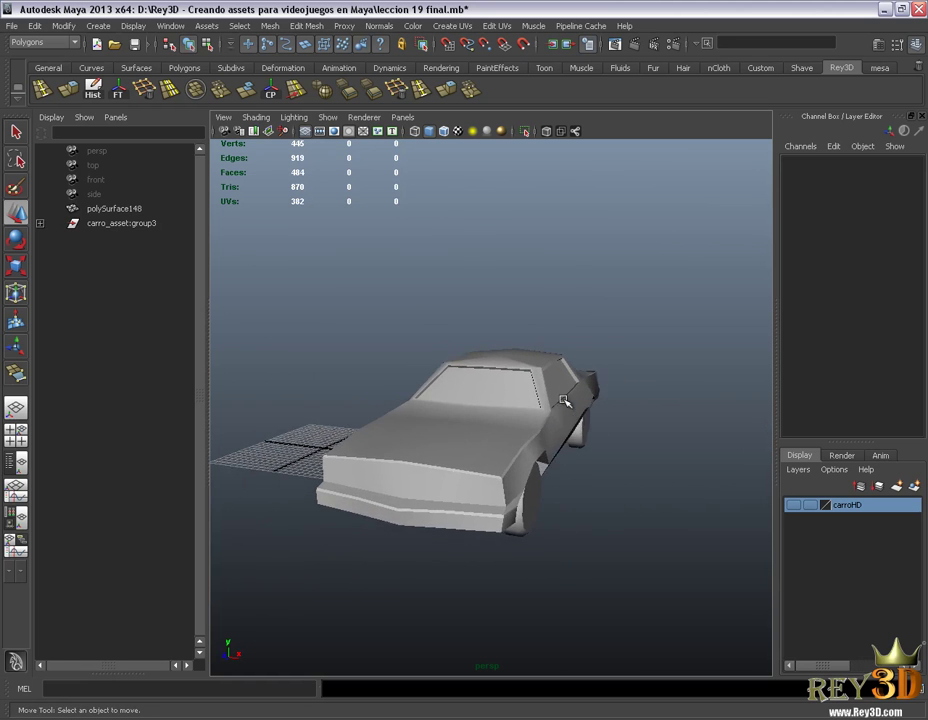
pyautogui.click(792, 505)
# - Orbit around both cars and zoom in close on the red car's door mirror
pyautogui.keyDown('alt'); pyautogui.moveTo(495, 469); pyautogui.dragTo(480, 470, button='right'); pyautogui.keyUp('alt')
pyautogui.keyDown('alt'); pyautogui.moveTo(480, 470); pyautogui.dragTo(503, 486); pyautogui.keyUp('alt')
pyautogui.keyDown('alt'); pyautogui.moveTo(503, 486); pyautogui.dragTo(599, 510, button='right'); pyautogui.keyUp('alt')
pyautogui.moveTo(599, 510)
pyautogui.keyDown('alt'); pyautogui.mouseDown()
pyautogui.moveTo(617, 497)
pyautogui.moveTo(507, 444)
pyautogui.mouseUp(); pyautogui.keyUp('alt')
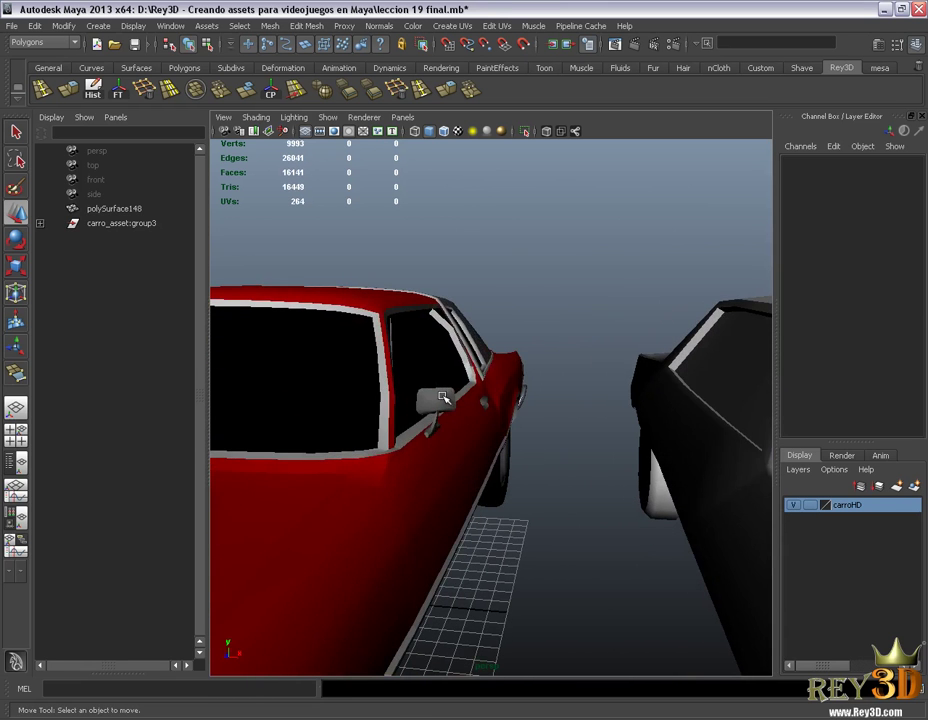
pyautogui.click(443, 398)
pyautogui.keyDown('alt'); pyautogui.moveTo(590, 497); pyautogui.dragTo(561, 302, button='right'); pyautogui.keyUp('alt')
pyautogui.click(561, 302)
pyautogui.moveTo(561, 302)
pyautogui.keyDown('alt'); pyautogui.mouseDown()
pyautogui.moveTo(399, 467)
pyautogui.moveTo(424, 496)
pyautogui.moveTo(344, 406)
pyautogui.mouseUp(); pyautogui.keyUp('alt')
pyautogui.moveTo(396, 426)
pyautogui.keyDown('alt'); pyautogui.mouseDown()
pyautogui.moveTo(524, 466)
pyautogui.moveTo(375, 424)
pyautogui.moveTo(489, 428)
pyautogui.mouseUp(); pyautogui.keyUp('alt')
pyautogui.moveTo(489, 428)
pyautogui.keyDown('alt'); pyautogui.mouseDown(button='right')
pyautogui.moveTo(555, 415)
pyautogui.moveTo(683, 501)
pyautogui.moveTo(675, 596)
pyautogui.moveTo(640, 566)
pyautogui.moveTo(667, 574)
pyautogui.mouseUp(button='right'); pyautogui.keyUp('alt')
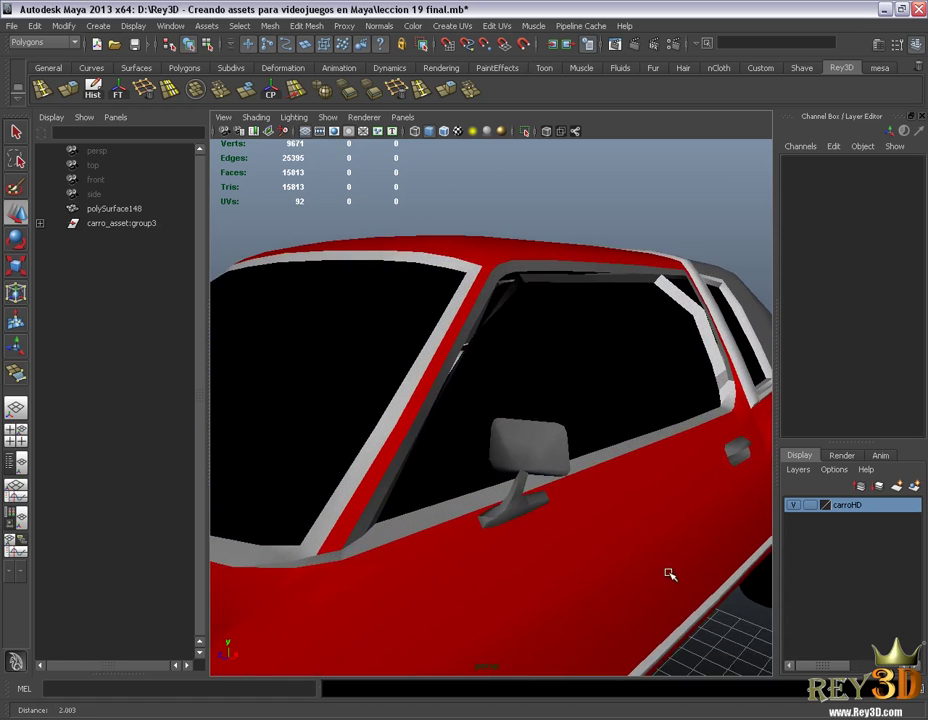
pyautogui.keyDown('alt'); pyautogui.moveTo(667, 574); pyautogui.dragTo(632, 509, button='middle'); pyautogui.keyUp('alt')
pyautogui.moveTo(632, 509)
pyautogui.keyDown('alt'); pyautogui.mouseDown(button='right')
pyautogui.moveTo(561, 480)
pyautogui.moveTo(670, 528)
pyautogui.mouseUp(button='right'); pyautogui.keyUp('alt')
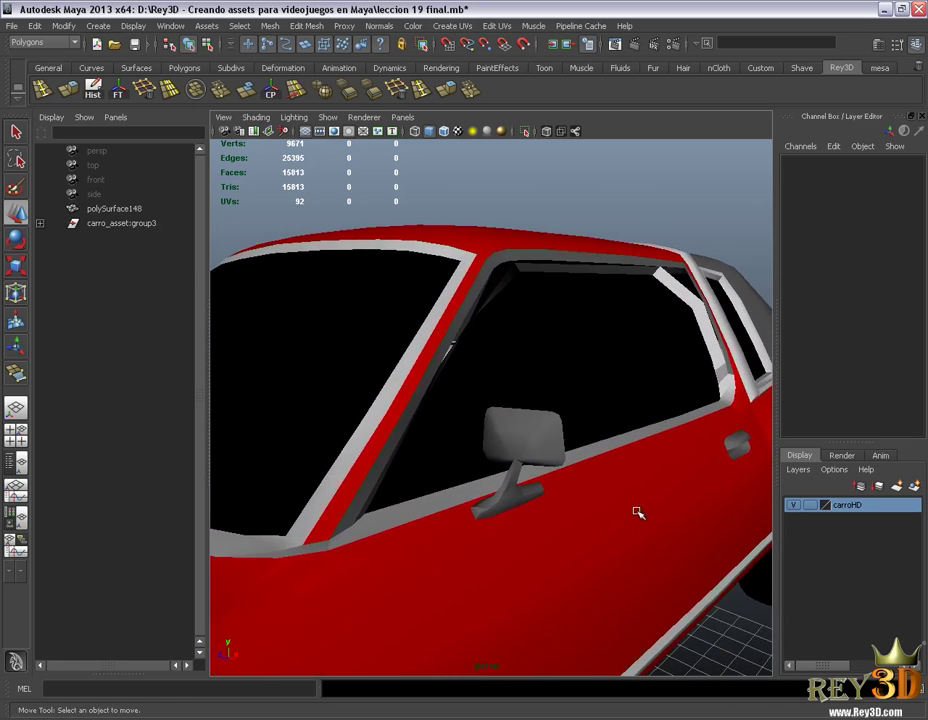
# - Create a polygon cube and move it up to the red car's door mirror
pyautogui.click(100, 27)
pyautogui.moveTo(132, 61)
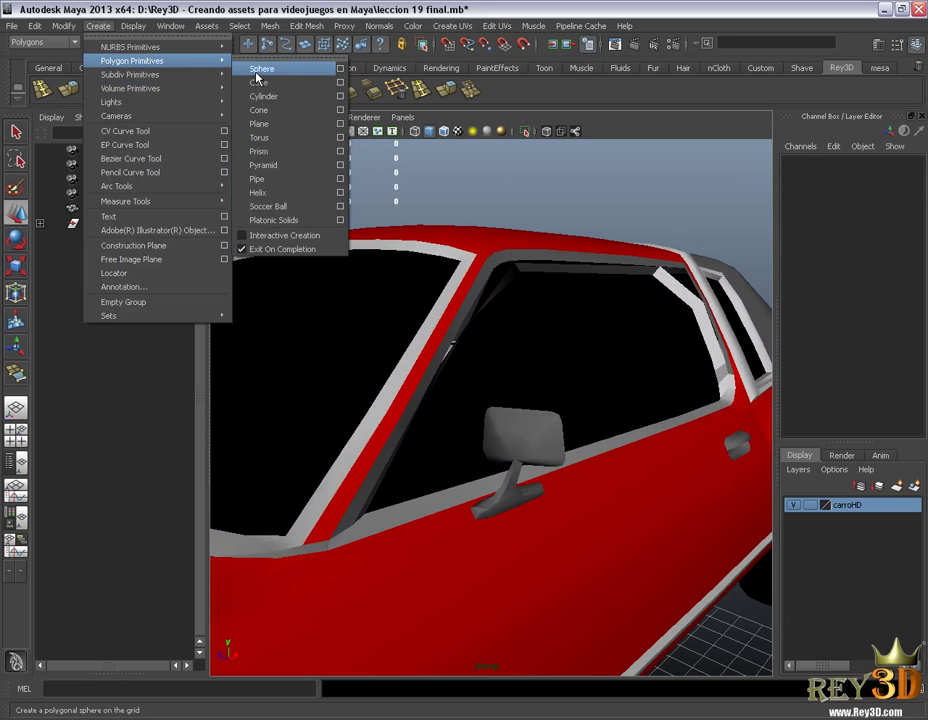
pyautogui.click(259, 82)
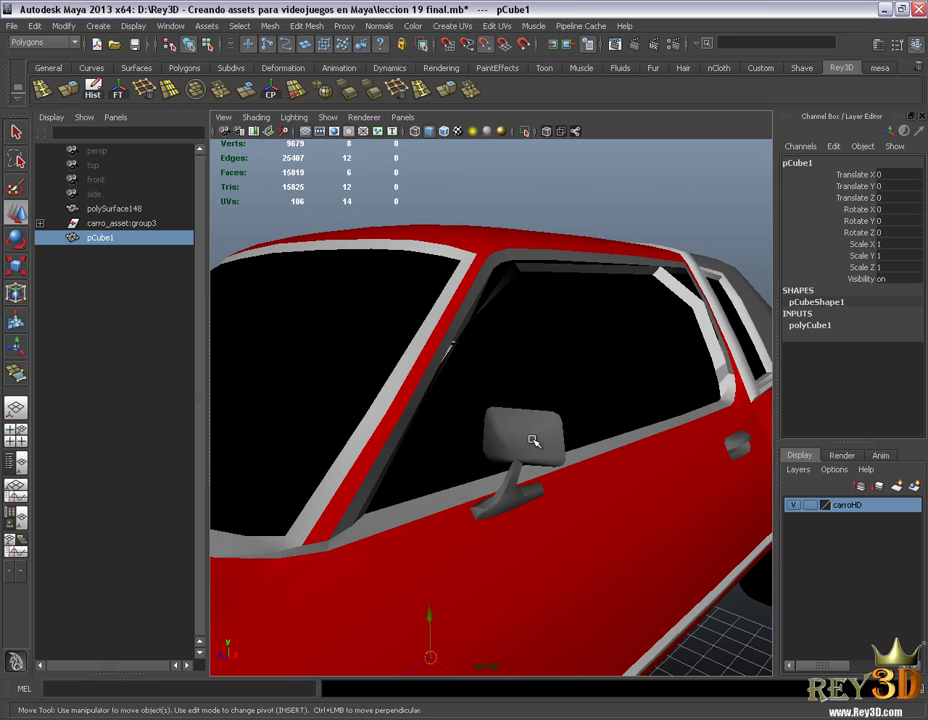
pyautogui.press('Insert')
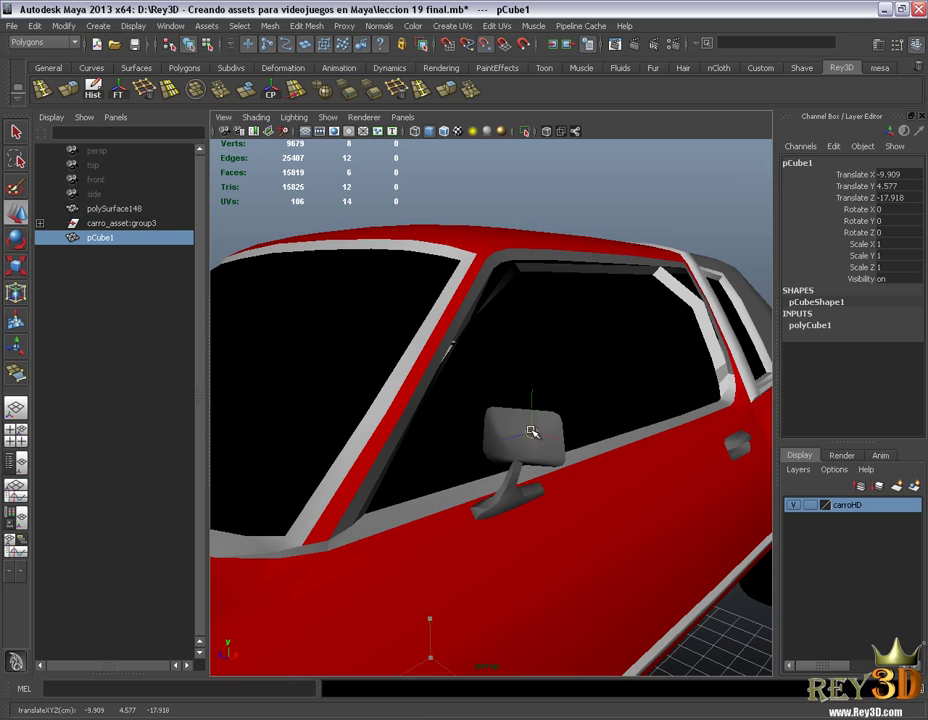
pyautogui.moveTo(527, 432); pyautogui.dragTo(534, 446)
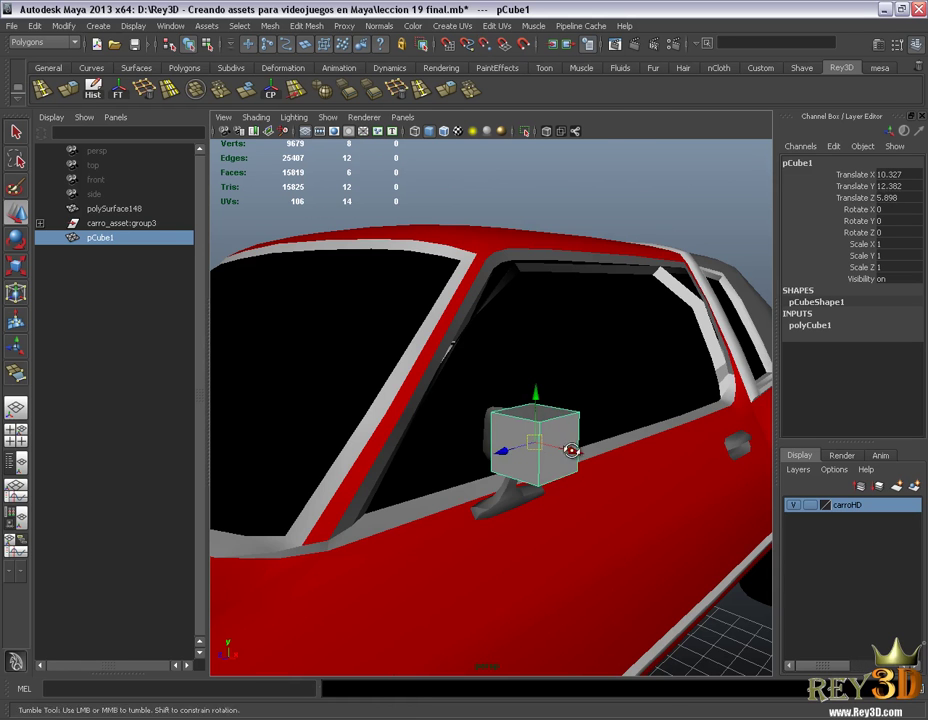
pyautogui.scroll(5, 522, 472)
pyautogui.press('f')
pyautogui.moveTo(586, 487)
pyautogui.keyDown('alt'); pyautogui.mouseDown()
pyautogui.moveTo(582, 441)
pyautogui.moveTo(416, 429)
pyautogui.moveTo(404, 439)
pyautogui.moveTo(518, 464)
pyautogui.mouseUp(); pyautogui.keyUp('alt')
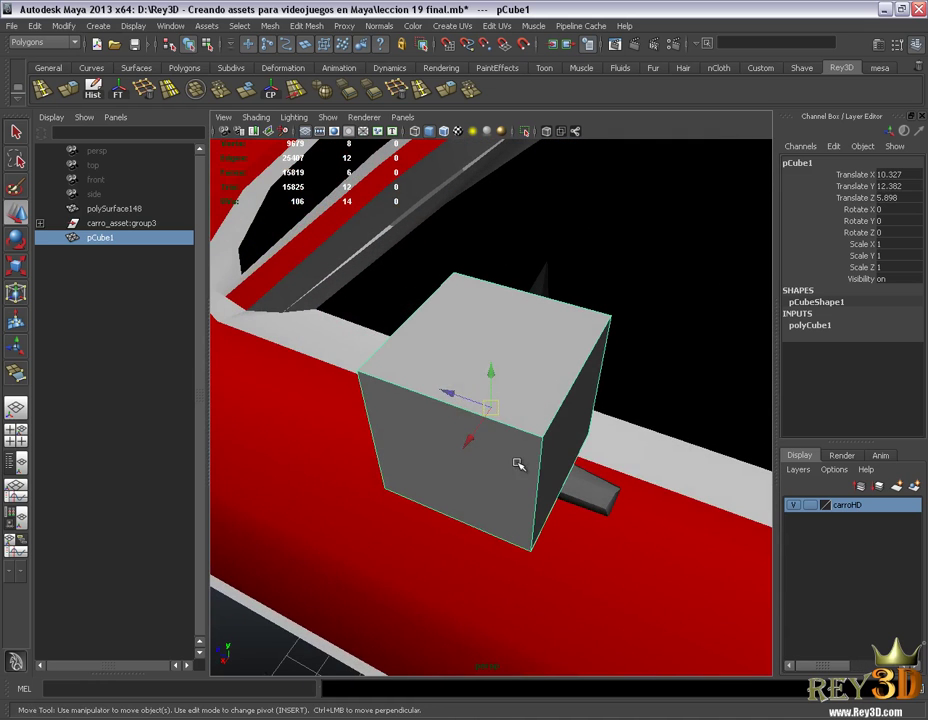
# - Flatten the cube into a thin slab turned about 12 degrees on its vertical axis
pyautogui.press('e')
pyautogui.press('r')
pyautogui.moveTo(436, 389); pyautogui.dragTo(477, 406)
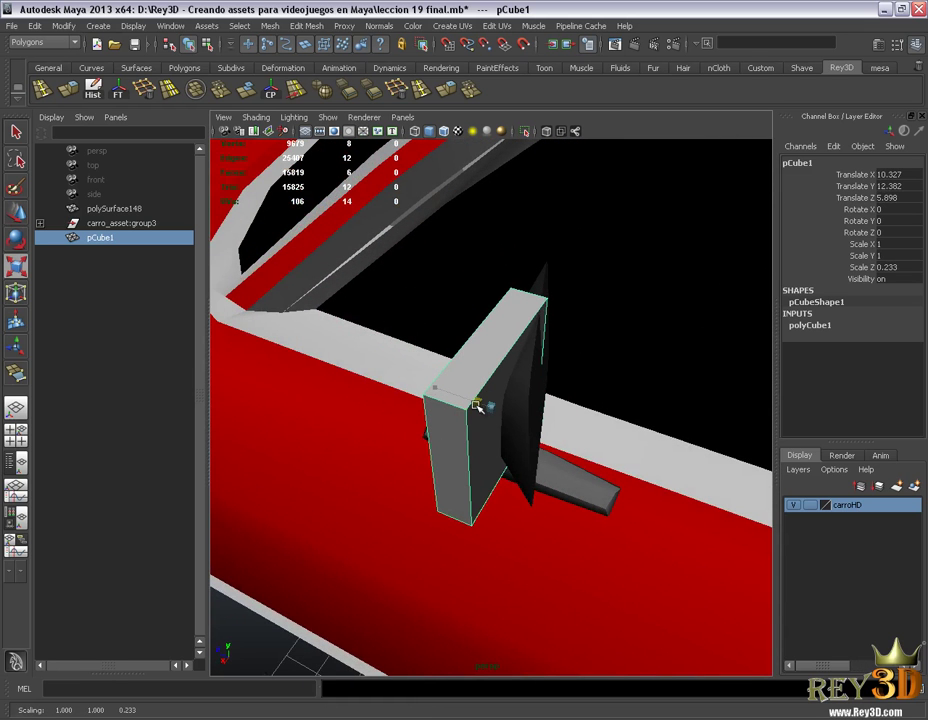
pyautogui.press('e')
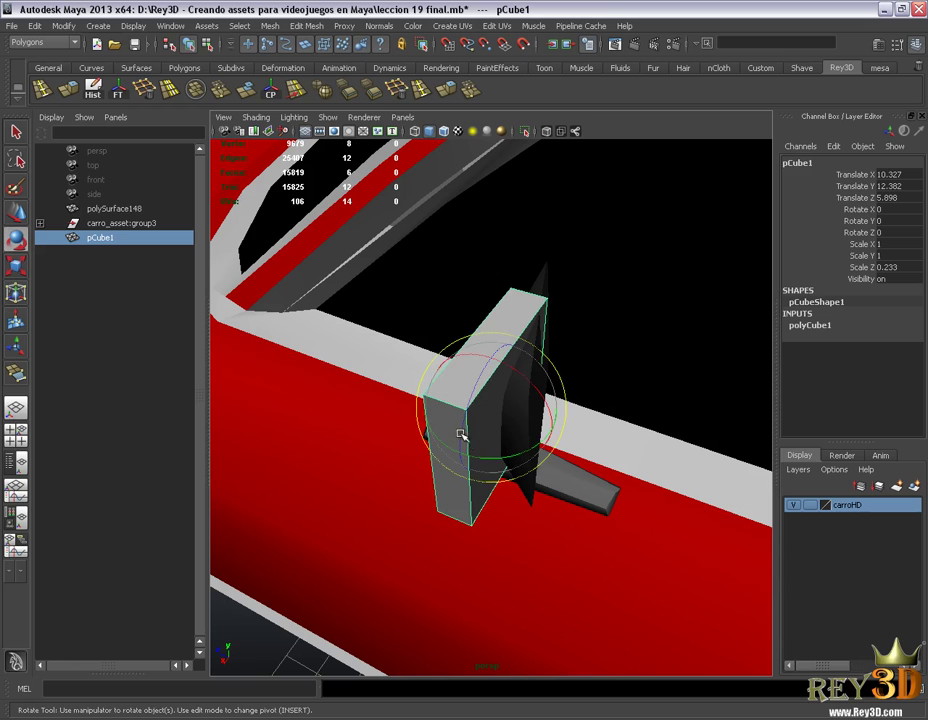
pyautogui.moveTo(502, 460)
pyautogui.mouseDown()
pyautogui.moveTo(522, 456)
pyautogui.moveTo(507, 429)
pyautogui.moveTo(437, 419)
pyautogui.moveTo(442, 404)
pyautogui.moveTo(485, 406)
pyautogui.mouseUp()
pyautogui.press('w')
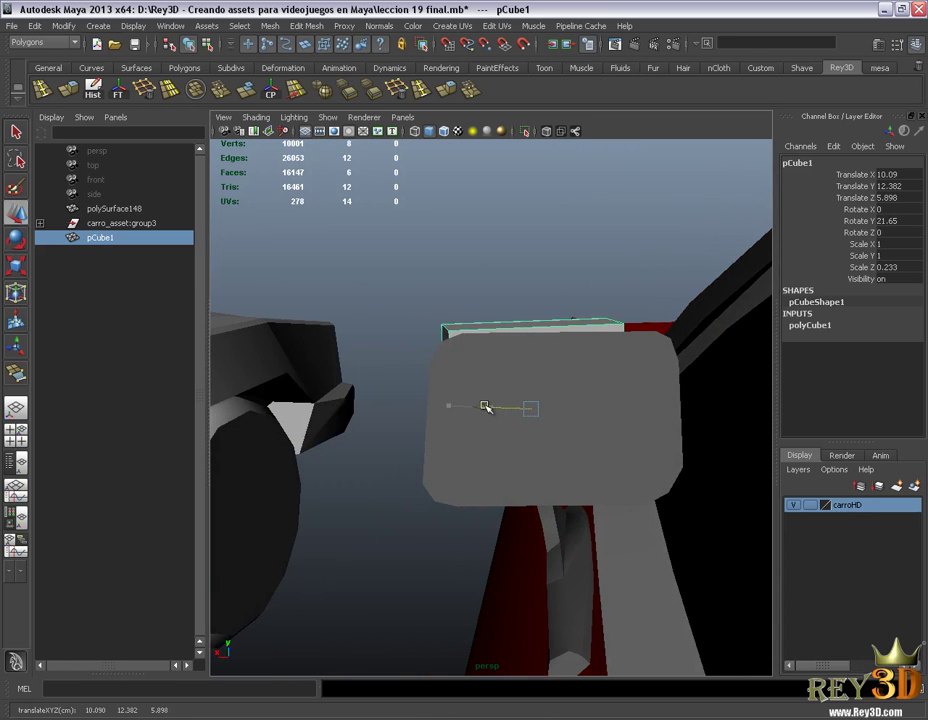
pyautogui.press('e')
pyautogui.moveTo(544, 431); pyautogui.dragTo(534, 431)
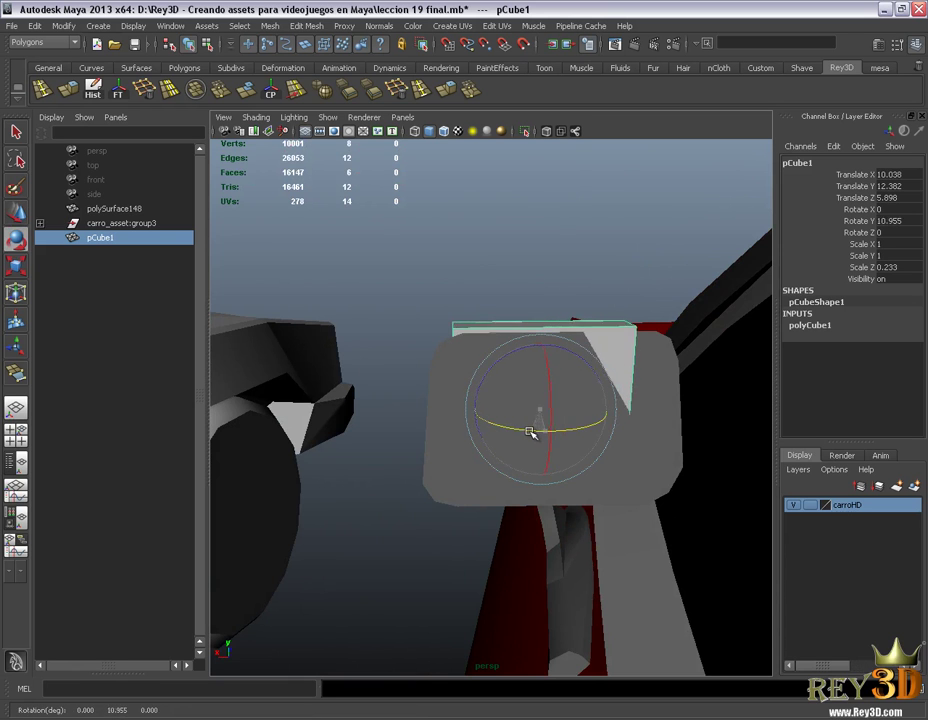
pyautogui.press('r')
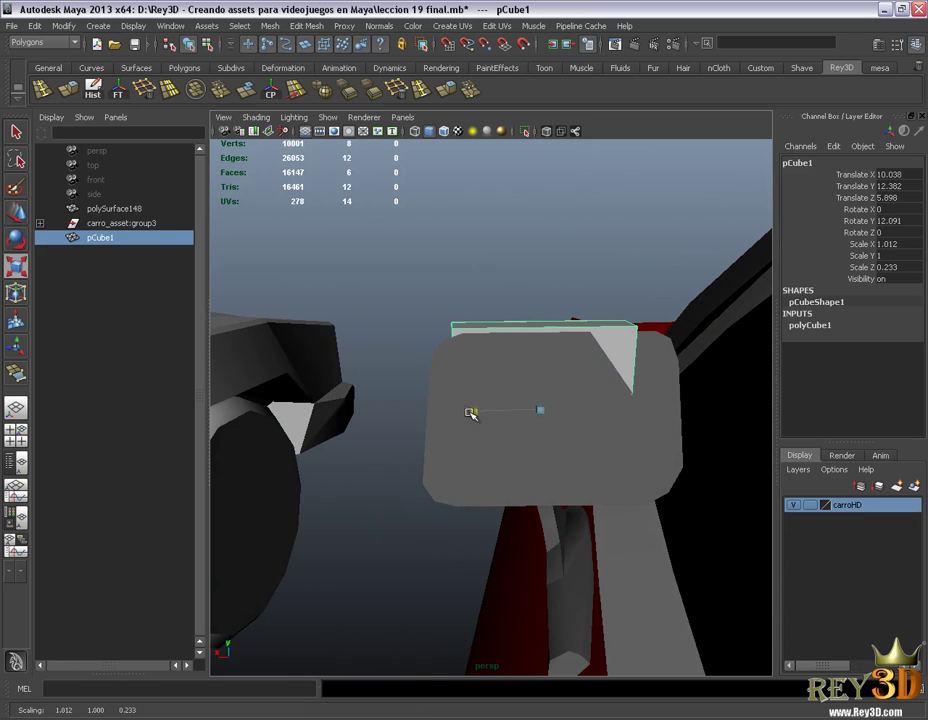
# - Tilt and nudge the slab so it matches the mirror head's angle
pyautogui.moveTo(501, 457)
pyautogui.keyDown('alt'); pyautogui.mouseDown()
pyautogui.moveTo(586, 420)
pyautogui.moveTo(537, 358)
pyautogui.moveTo(555, 584)
pyautogui.moveTo(505, 410)
pyautogui.moveTo(627, 472)
pyautogui.moveTo(727, 356)
pyautogui.moveTo(692, 390)
pyautogui.mouseUp(); pyautogui.keyUp('alt')
pyautogui.press('w')
pyautogui.press('e')
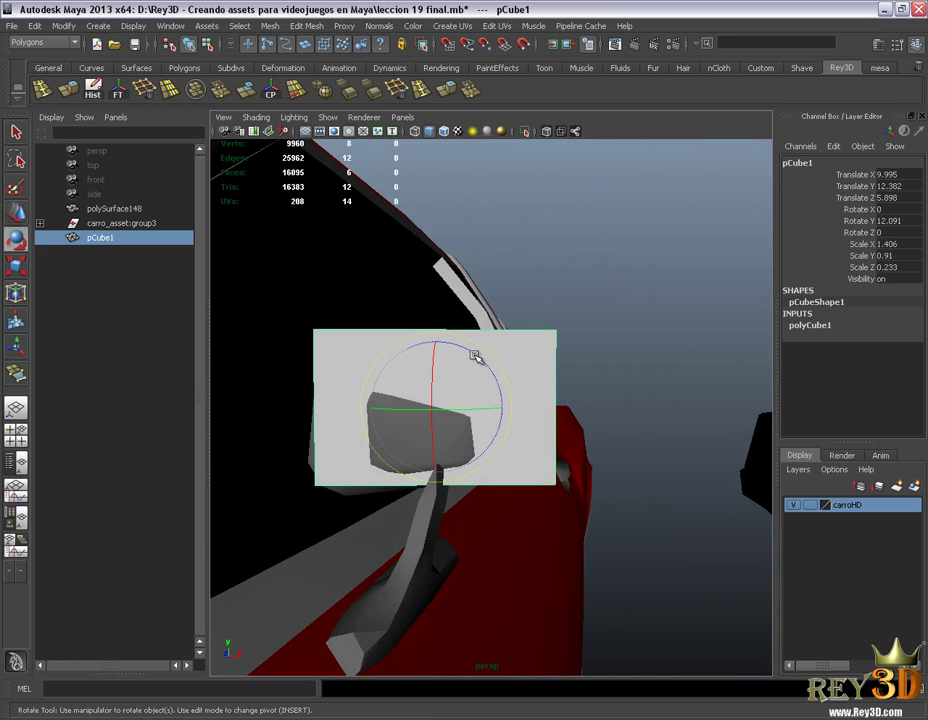
pyautogui.moveTo(475, 357); pyautogui.dragTo(476, 353)
pyautogui.press('w')
pyautogui.keyDown('alt'); pyautogui.moveTo(638, 408); pyautogui.dragTo(576, 404); pyautogui.keyUp('alt')
pyautogui.press('e')
pyautogui.keyDown('alt'); pyautogui.moveTo(413, 392); pyautogui.dragTo(483, 358); pyautogui.keyUp('alt')
pyautogui.press('w')
pyautogui.moveTo(543, 410)
pyautogui.keyDown('alt'); pyautogui.mouseDown()
pyautogui.moveTo(290, 429)
pyautogui.moveTo(453, 439)
pyautogui.moveTo(412, 428)
pyautogui.moveTo(450, 450)
pyautogui.mouseUp(); pyautogui.keyUp('alt')
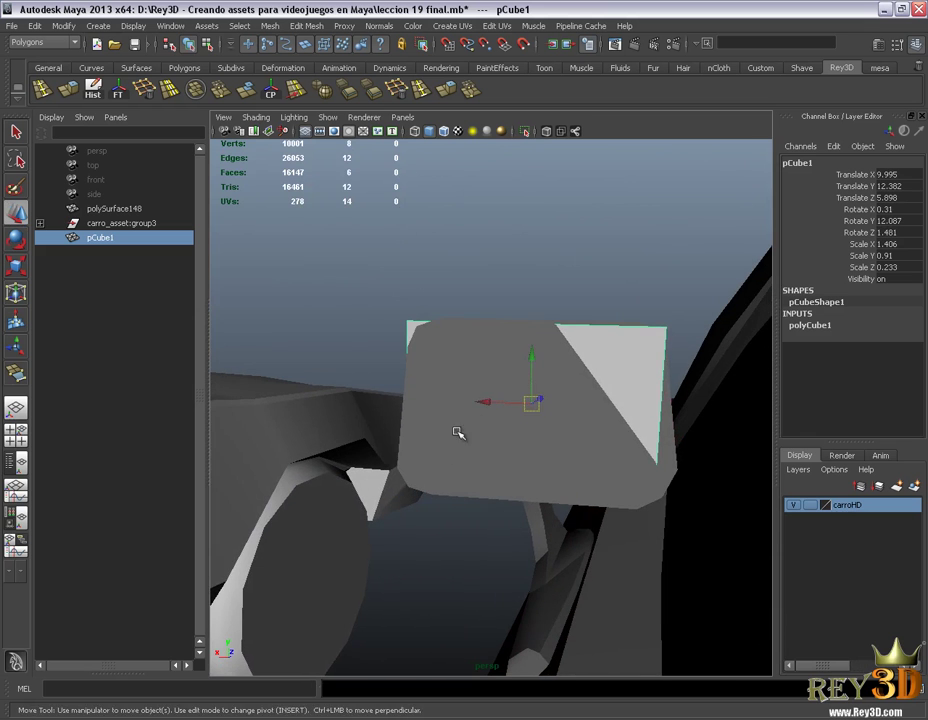
pyautogui.moveTo(487, 403)
pyautogui.mouseDown()
pyautogui.moveTo(586, 441)
pyautogui.moveTo(534, 466)
pyautogui.moveTo(532, 414)
pyautogui.moveTo(555, 424)
pyautogui.moveTo(534, 464)
pyautogui.moveTo(515, 361)
pyautogui.moveTo(534, 406)
pyautogui.moveTo(551, 418)
pyautogui.moveTo(545, 435)
pyautogui.mouseUp()
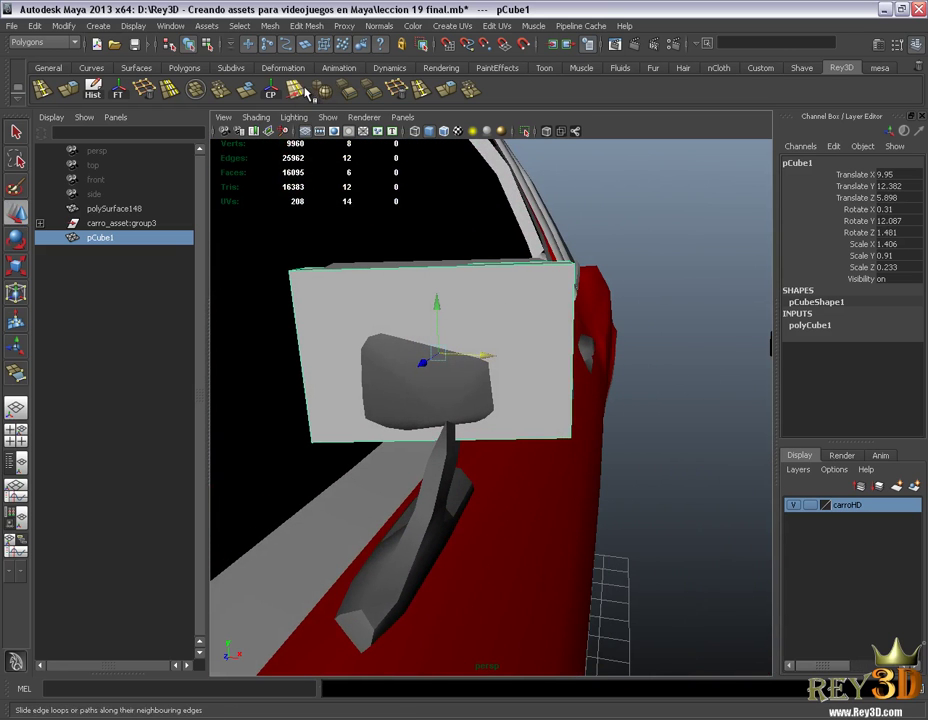
# - Insert another horizontal edge loop across the mirror slab, then select its upper-middle face
pyautogui.keyDown('shift'); pyautogui.moveTo(433, 242); pyautogui.dragTo(491, 268, button='right'); pyautogui.keyUp('shift')
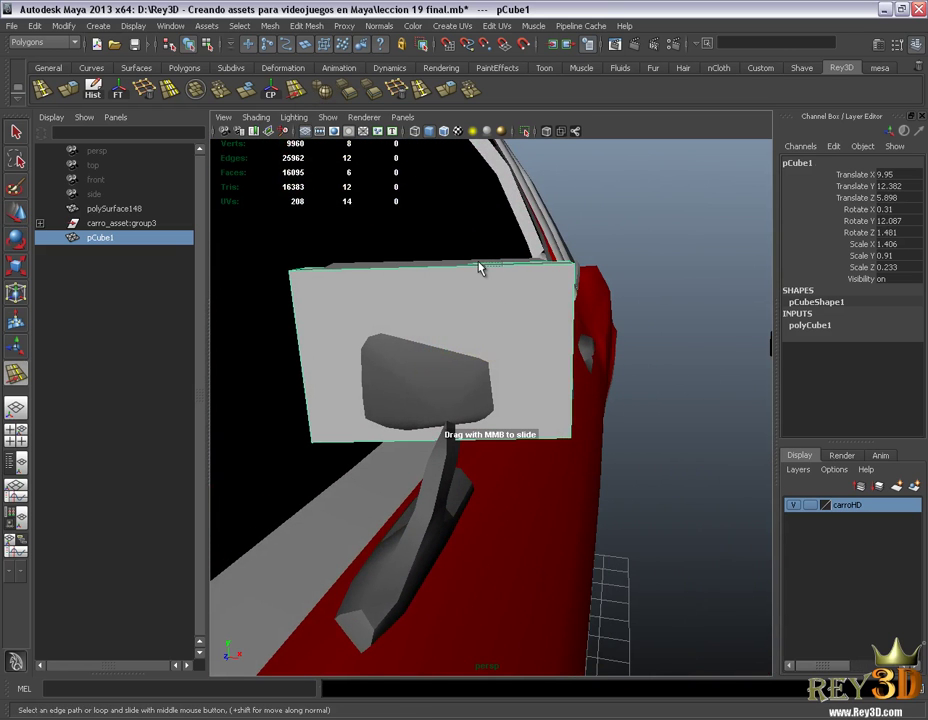
pyautogui.moveTo(479, 268)
pyautogui.keyDown('alt'); pyautogui.mouseDown()
pyautogui.moveTo(590, 203)
pyautogui.moveTo(339, 163)
pyautogui.mouseUp(); pyautogui.keyUp('alt')
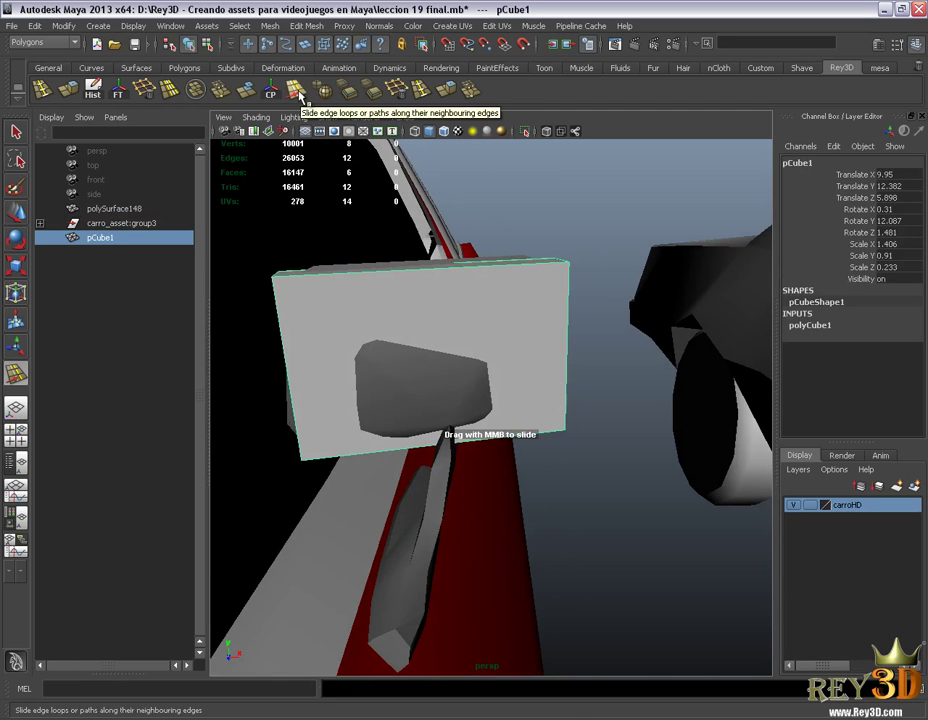
pyautogui.click(421, 89)
pyautogui.moveTo(500, 268); pyautogui.dragTo(448, 270)
pyautogui.moveTo(390, 276); pyautogui.dragTo(390, 276)
pyautogui.keyDown('alt'); pyautogui.moveTo(392, 280); pyautogui.dragTo(480, 316); pyautogui.keyUp('alt')
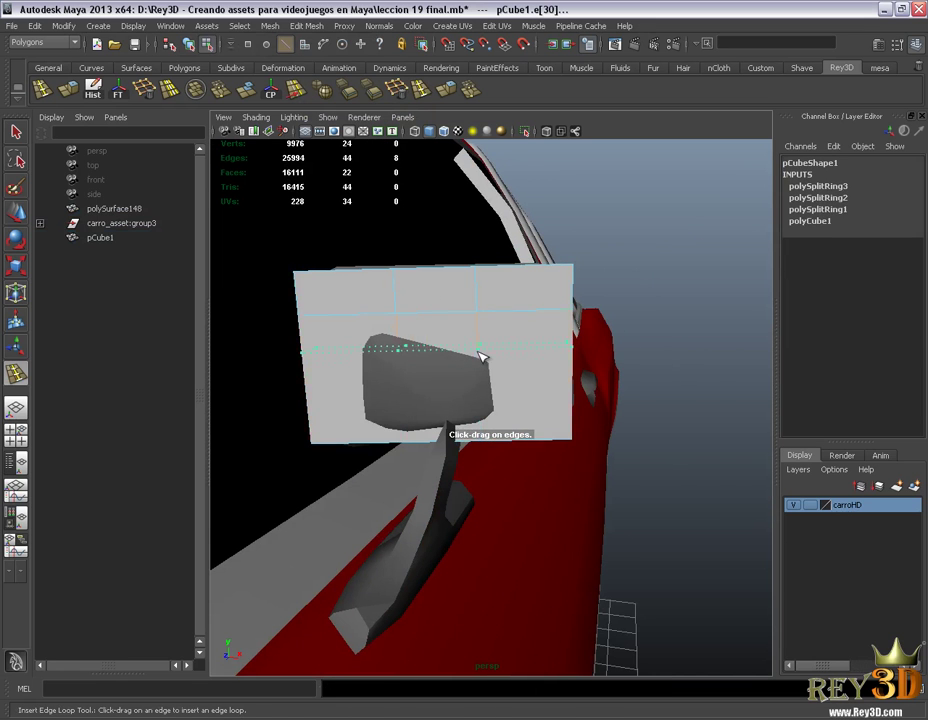
pyautogui.click(483, 374)
pyautogui.press('w')
pyautogui.moveTo(534, 340); pyautogui.dragTo(534, 372, button='right')
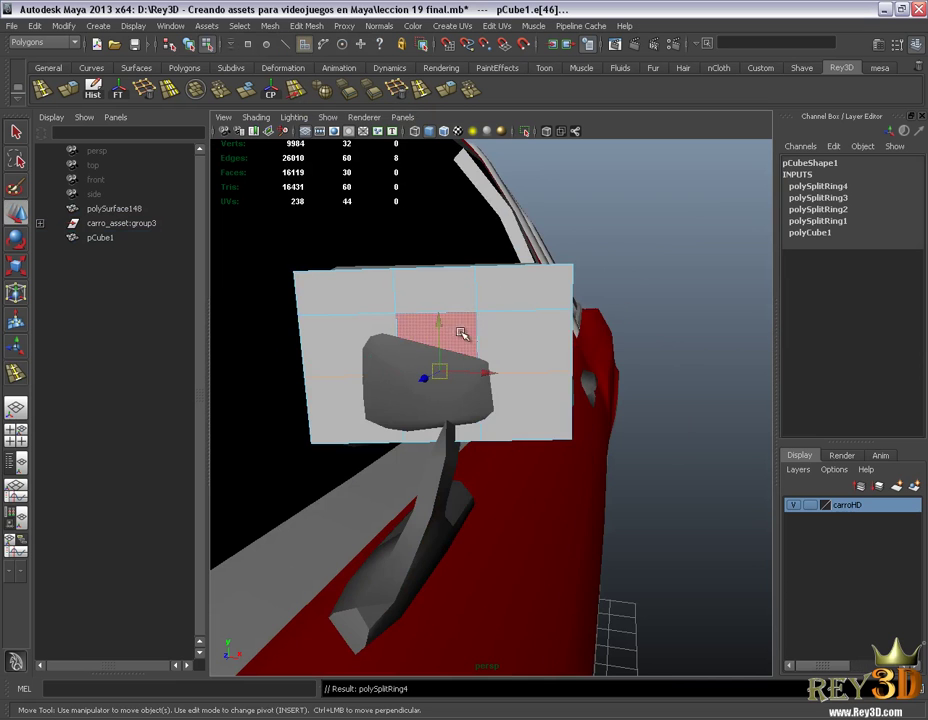
pyautogui.click(440, 330)
pyautogui.keyDown('alt'); pyautogui.moveTo(541, 346); pyautogui.dragTo(414, 182); pyautogui.keyUp('alt')
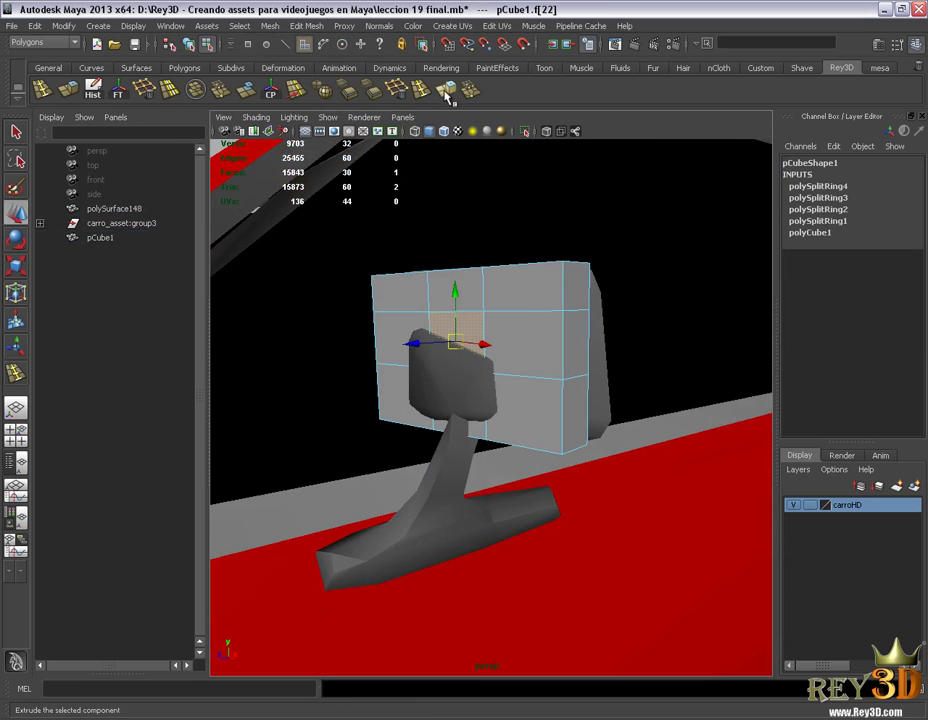
# - Extrude the mirror's face and pull, tilt and scale it down toward the stand base as the arm
pyautogui.hotkey('ctrl', 'e')
pyautogui.keyDown('alt'); pyautogui.moveTo(441, 376); pyautogui.dragTo(344, 357); pyautogui.keyUp('alt')
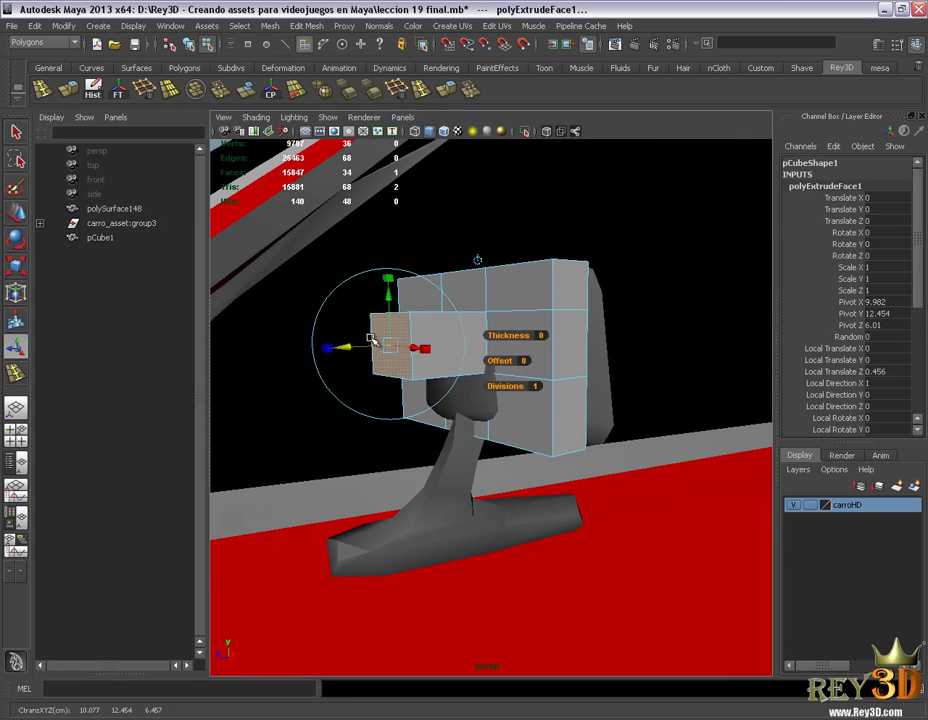
pyautogui.moveTo(392, 296); pyautogui.dragTo(390, 410)
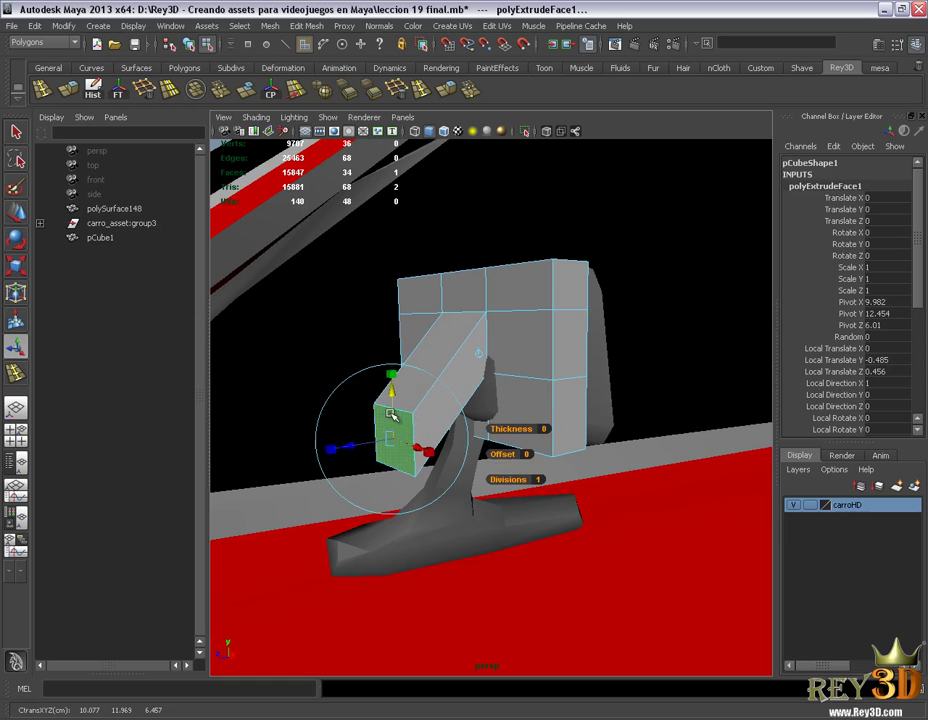
pyautogui.press('e')
pyautogui.keyDown('alt'); pyautogui.moveTo(370, 383); pyautogui.dragTo(422, 424); pyautogui.keyUp('alt')
pyautogui.moveTo(410, 468); pyautogui.dragTo(410, 500)
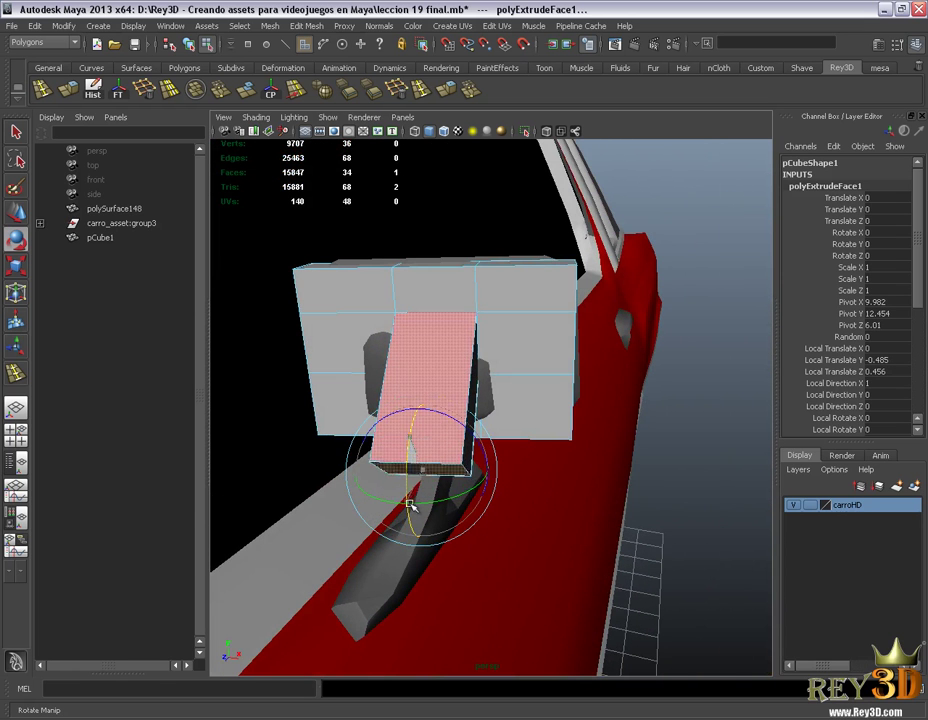
pyautogui.keyDown('alt'); pyautogui.moveTo(470, 520); pyautogui.dragTo(356, 493); pyautogui.keyUp('alt')
pyautogui.press('r')
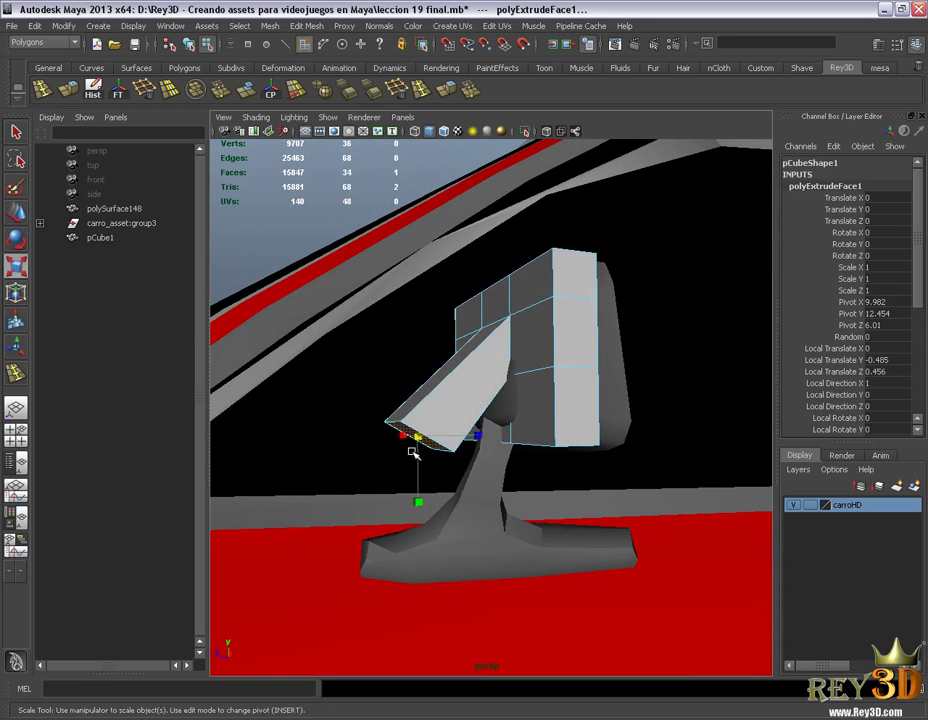
pyautogui.press('w')
pyautogui.moveTo(435, 451)
pyautogui.mouseDown()
pyautogui.moveTo(435, 480)
pyautogui.moveTo(455, 525)
pyautogui.mouseUp()
pyautogui.keyDown('alt'); pyautogui.moveTo(421, 483); pyautogui.dragTo(549, 483); pyautogui.keyUp('alt')
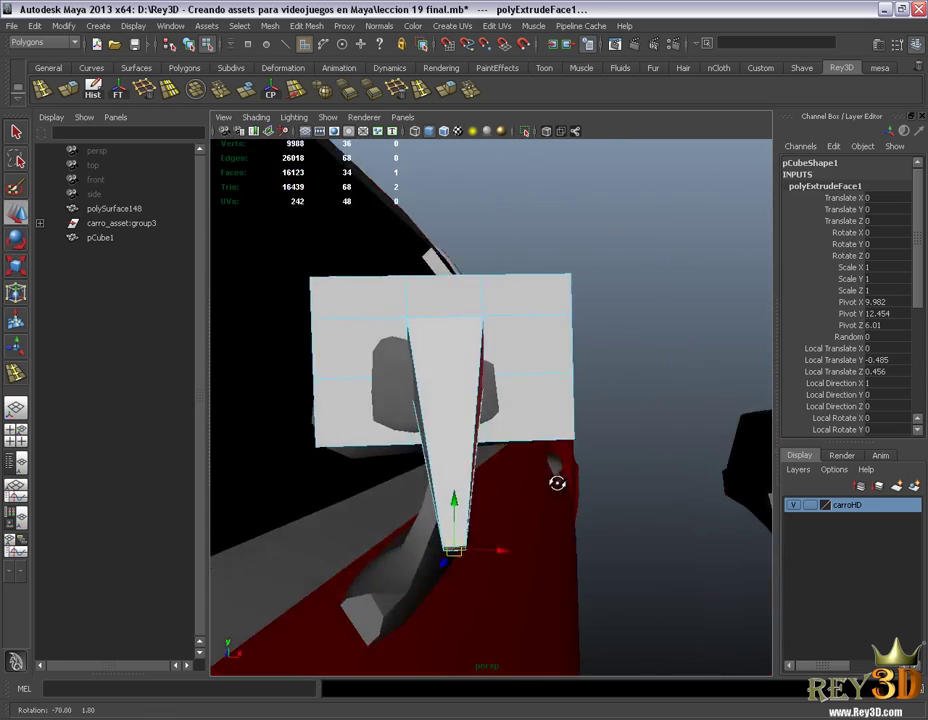
pyautogui.moveTo(470, 555)
pyautogui.keyDown('alt'); pyautogui.mouseDown()
pyautogui.moveTo(405, 507)
pyautogui.moveTo(420, 245)
pyautogui.mouseUp(); pyautogui.keyUp('alt')
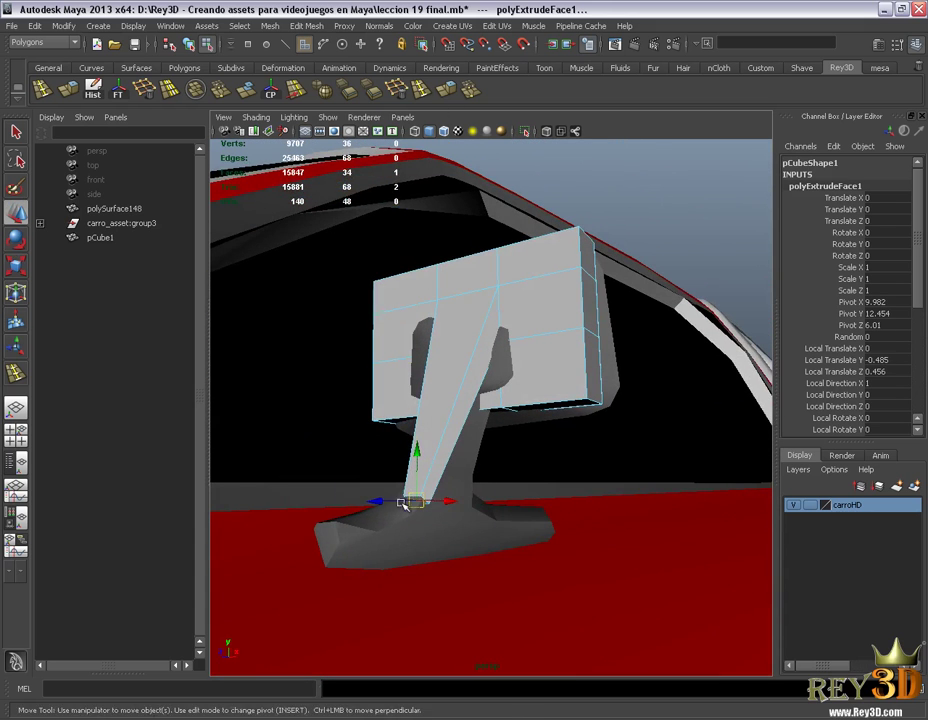
# - Extrude the arm's tip again and shape it into a flat foot against the door
pyautogui.hotkey('ctrl', 'e')
pyautogui.moveTo(405, 502)
pyautogui.keyDown('alt'); pyautogui.mouseDown()
pyautogui.moveTo(441, 533)
pyautogui.moveTo(416, 578)
pyautogui.moveTo(456, 497)
pyautogui.mouseUp(); pyautogui.keyUp('alt')
pyautogui.press('w')
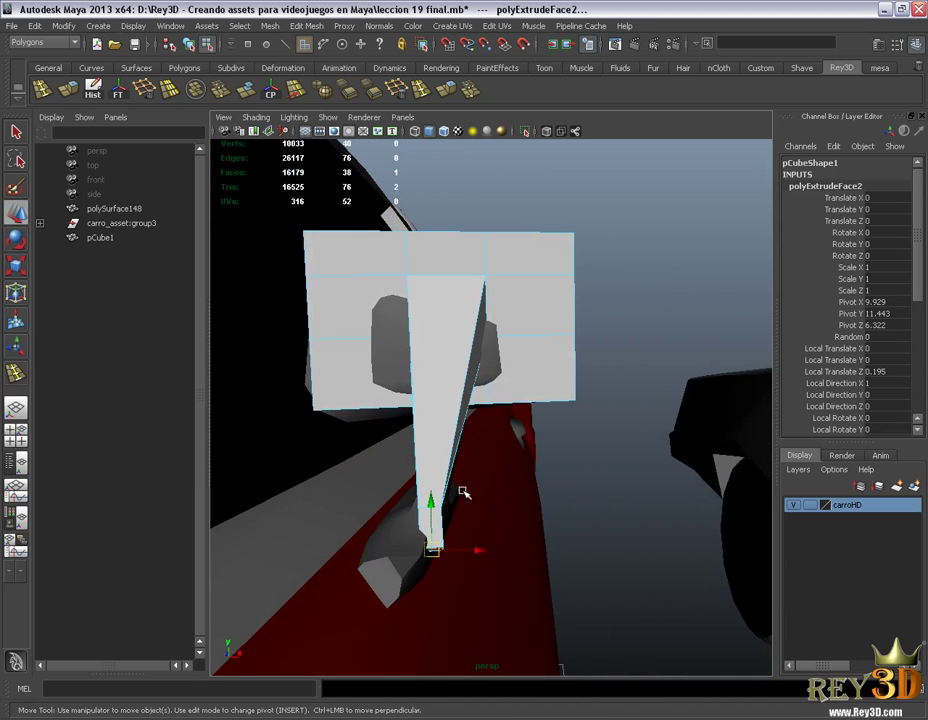
pyautogui.press('e')
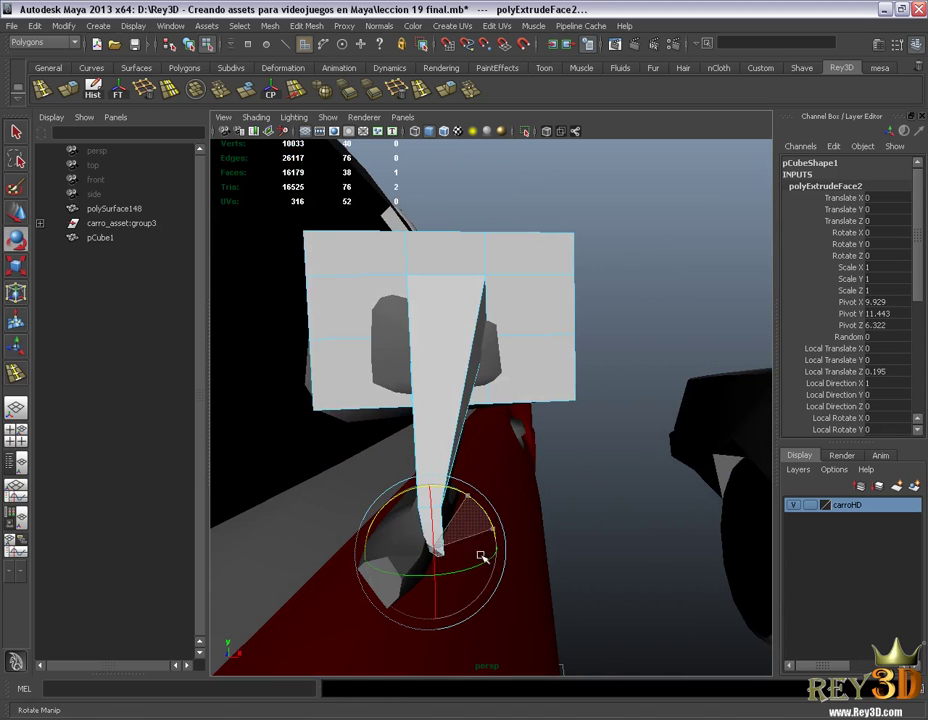
pyautogui.moveTo(481, 567)
pyautogui.keyDown('alt'); pyautogui.mouseDown()
pyautogui.moveTo(441, 572)
pyautogui.moveTo(375, 555)
pyautogui.moveTo(471, 509)
pyautogui.moveTo(709, 496)
pyautogui.mouseUp(); pyautogui.keyUp('alt')
pyautogui.press('r')
pyautogui.press('w')
pyautogui.moveTo(379, 508)
pyautogui.keyDown('alt'); pyautogui.mouseDown()
pyautogui.moveTo(361, 503)
pyautogui.moveTo(405, 523)
pyautogui.mouseUp(); pyautogui.keyUp('alt')
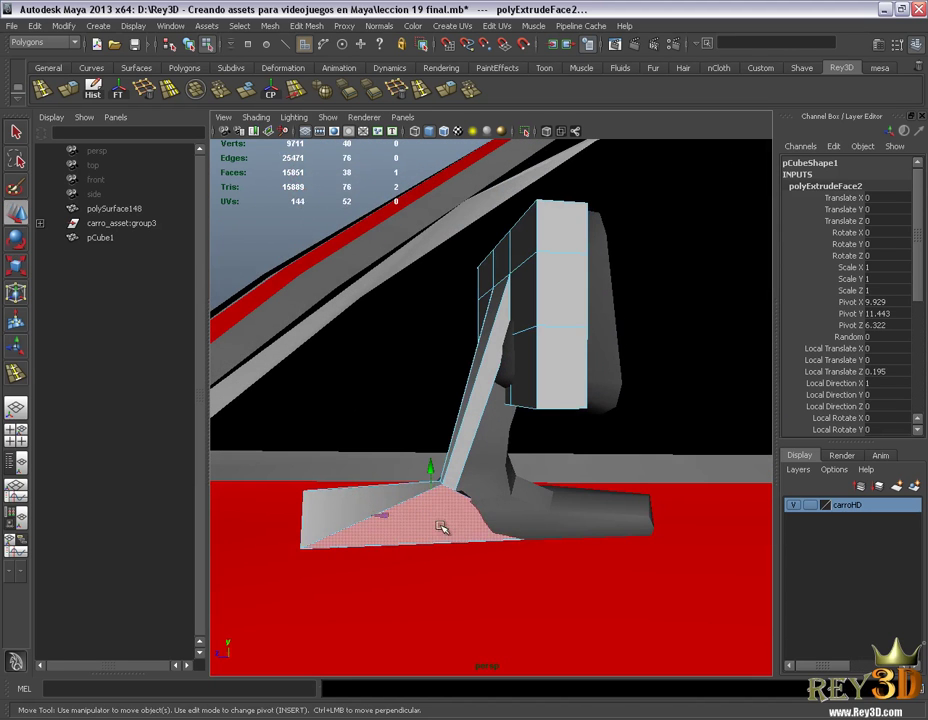
# - Tilt the foot's lower triangular face so it hangs downward
pyautogui.keyDown('alt'); pyautogui.moveTo(453, 484); pyautogui.dragTo(499, 509); pyautogui.keyUp('alt')
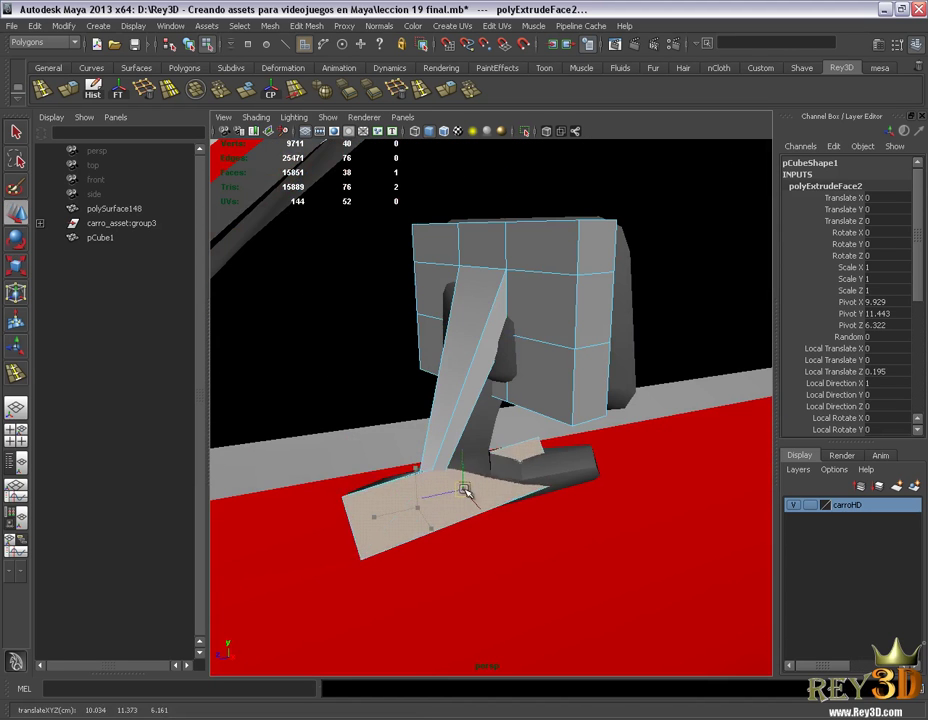
pyautogui.moveTo(439, 497)
pyautogui.keyDown('alt'); pyautogui.mouseDown()
pyautogui.moveTo(536, 470)
pyautogui.moveTo(470, 505)
pyautogui.mouseUp(); pyautogui.keyUp('alt')
pyautogui.click(432, 525)
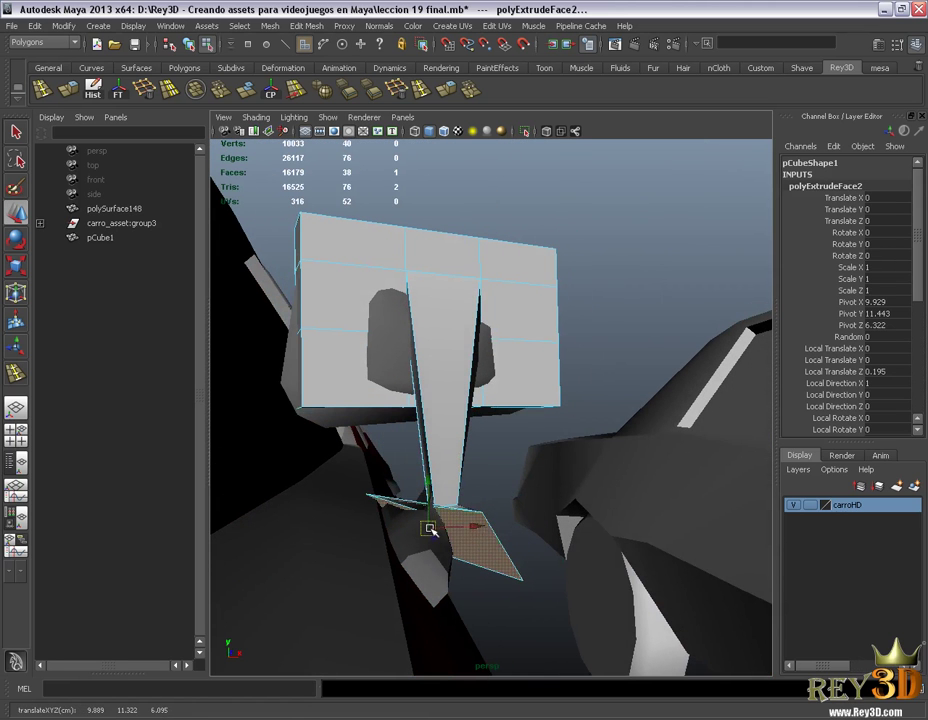
pyautogui.press('e')
pyautogui.moveTo(460, 516); pyautogui.dragTo(441, 540)
pyautogui.press('w')
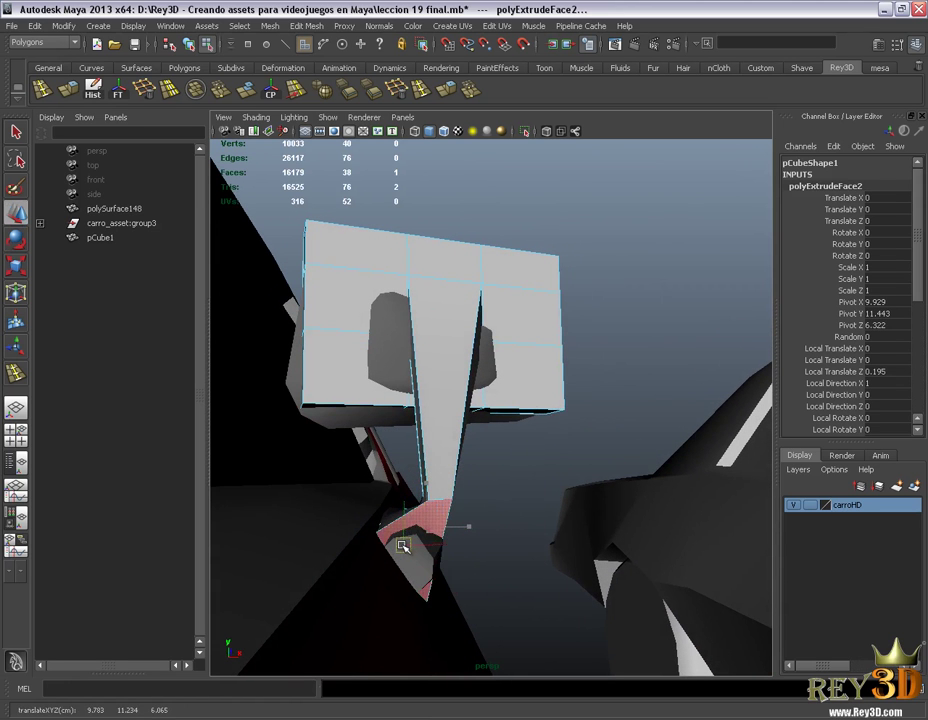
pyautogui.moveTo(478, 543)
pyautogui.keyDown('alt'); pyautogui.mouseDown()
pyautogui.moveTo(280, 542)
pyautogui.moveTo(505, 548)
pyautogui.moveTo(363, 559)
pyautogui.moveTo(534, 542)
pyautogui.moveTo(487, 445)
pyautogui.mouseUp(); pyautogui.keyUp('alt')
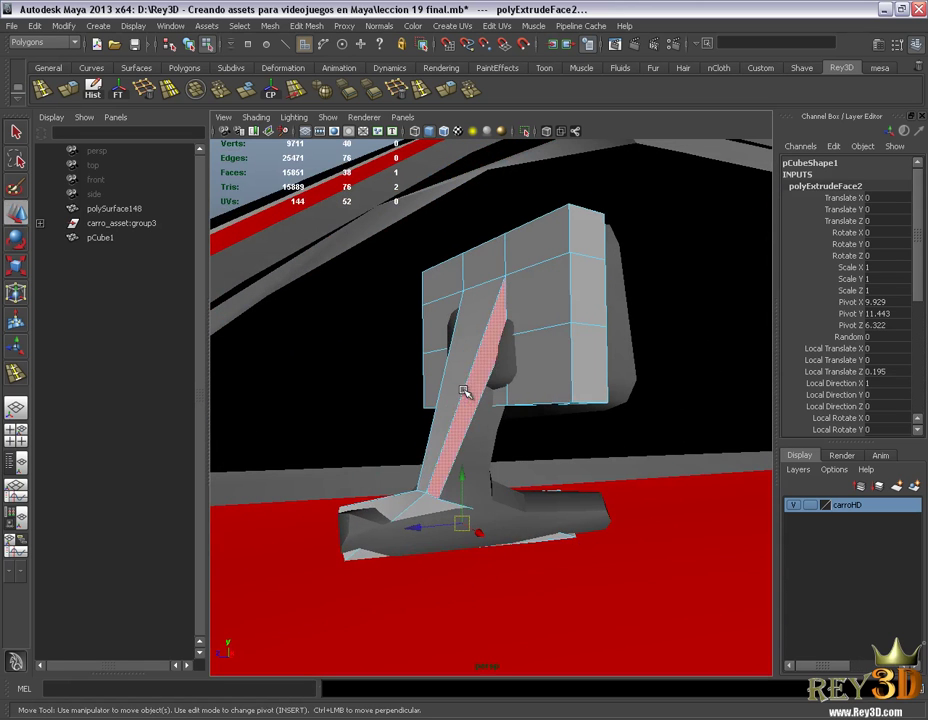
# - Select the edge loop along the arm, then the mirror head's vertices
pyautogui.press('F10')
pyautogui.doubleClick(432, 495)
pyautogui.moveTo(435, 546)
pyautogui.keyDown('alt'); pyautogui.mouseDown()
pyautogui.moveTo(455, 462)
pyautogui.moveTo(621, 472)
pyautogui.moveTo(305, 454)
pyautogui.moveTo(596, 453)
pyautogui.moveTo(474, 445)
pyautogui.moveTo(503, 459)
pyautogui.mouseUp(); pyautogui.keyUp('alt')
pyautogui.rightClick(498, 292)
pyautogui.moveTo(498, 292)
pyautogui.keyDown('alt'); pyautogui.mouseDown()
pyautogui.moveTo(534, 352)
pyautogui.moveTo(222, 203)
pyautogui.mouseUp(); pyautogui.keyUp('alt')
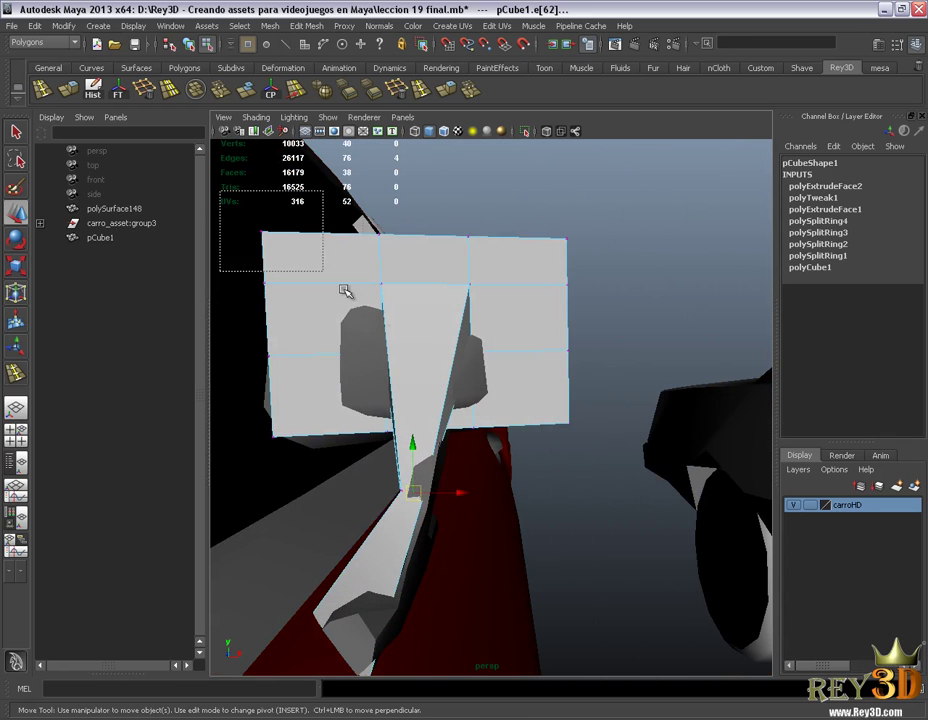
pyautogui.moveTo(582, 443)
pyautogui.mouseDown()
pyautogui.moveTo(607, 460)
pyautogui.moveTo(420, 352)
pyautogui.moveTo(447, 345)
pyautogui.mouseUp()
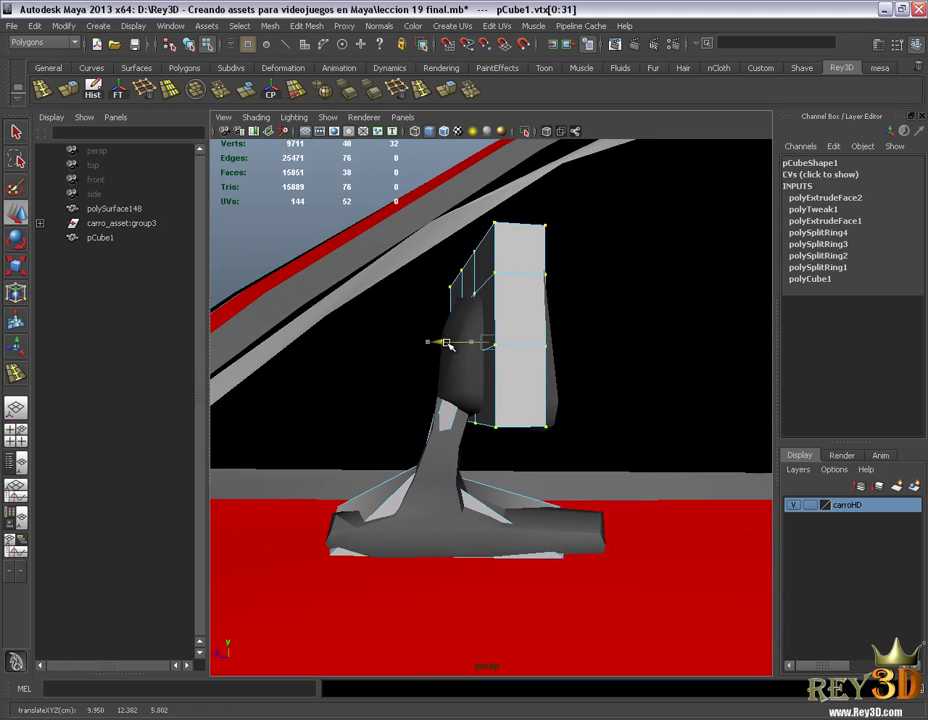
# - Select eight faces on the mirror head, starting with the three top-row faces
pyautogui.keyDown('alt'); pyautogui.moveTo(420, 386); pyautogui.dragTo(590, 387); pyautogui.keyUp('alt')
pyautogui.keyDown('alt'); pyautogui.moveTo(590, 387); pyautogui.dragTo(485, 366, button='right'); pyautogui.keyUp('alt')
pyautogui.keyDown('alt'); pyautogui.moveTo(485, 366); pyautogui.dragTo(373, 375); pyautogui.keyUp('alt')
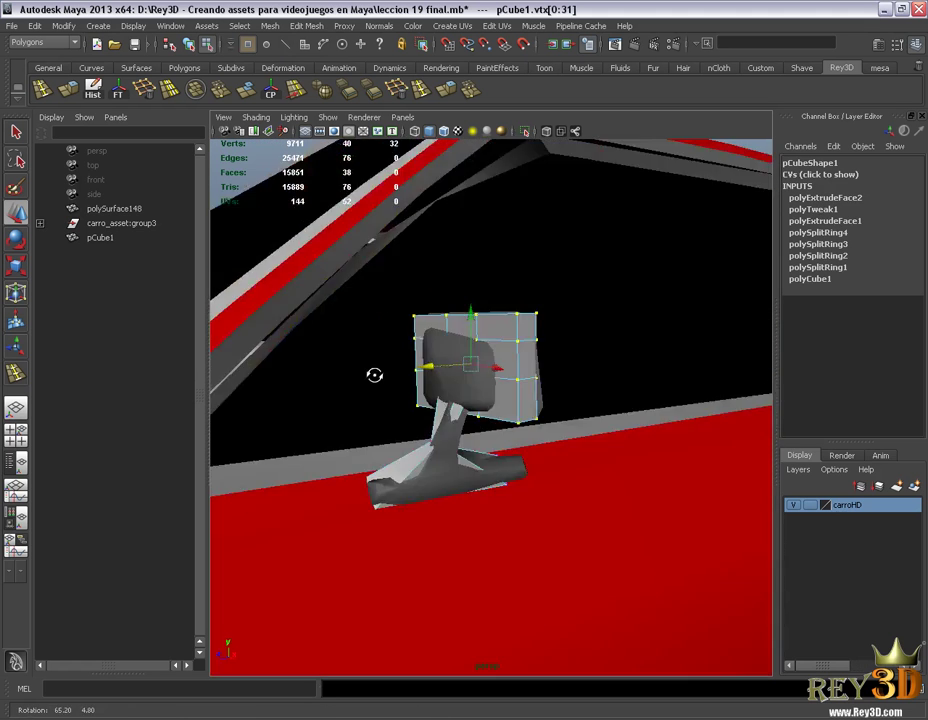
pyautogui.keyDown('alt'); pyautogui.moveTo(373, 375); pyautogui.dragTo(426, 397, button='right'); pyautogui.keyUp('alt')
pyautogui.keyDown('alt'); pyautogui.moveTo(426, 397); pyautogui.dragTo(476, 403); pyautogui.keyUp('alt')
pyautogui.moveTo(638, 321)
pyautogui.mouseDown(button='right')
pyautogui.moveTo(638, 362)
pyautogui.moveTo(537, 374)
pyautogui.mouseUp(button='right')
pyautogui.press('F11')
pyautogui.click(522, 280)
pyautogui.keyDown('shift'); pyautogui.click(455, 285); pyautogui.keyUp('shift')
pyautogui.keyDown('shift'); pyautogui.click(393, 284); pyautogui.keyUp('shift')
pyautogui.keyDown('shift'); pyautogui.click(370, 355); pyautogui.keyUp('shift')
pyautogui.keyDown('shift'); pyautogui.click(431, 348); pyautogui.keyUp('shift')
pyautogui.keyDown('shift'); pyautogui.click(520, 348); pyautogui.keyUp('shift')
pyautogui.keyDown('shift'); pyautogui.click(534, 424); pyautogui.keyUp('shift')
pyautogui.keyDown('shift'); pyautogui.click(458, 410); pyautogui.keyUp('shift')
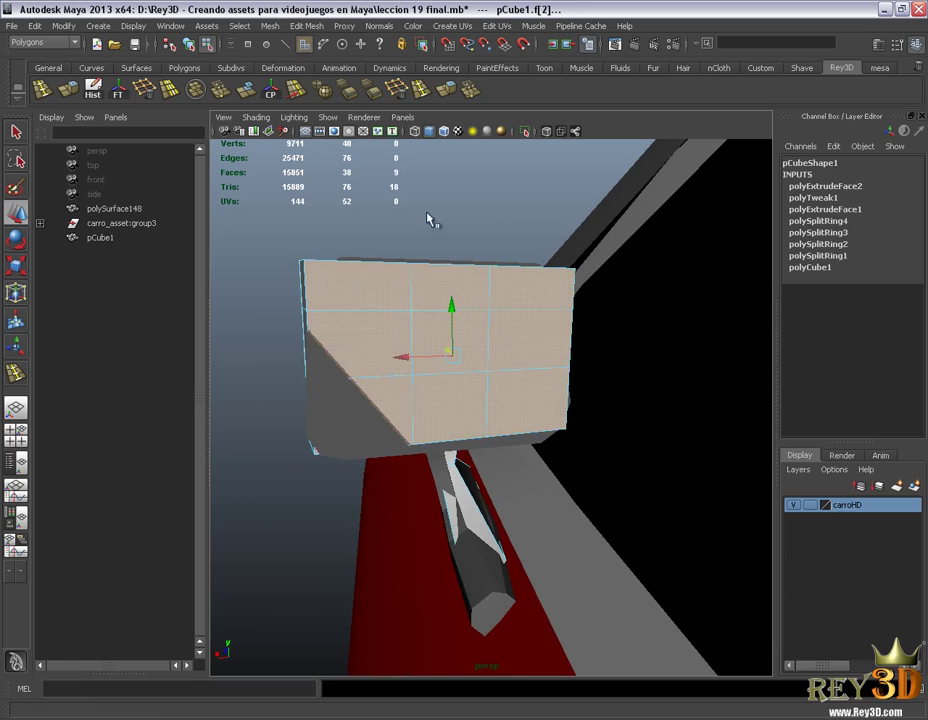
# - Extrude the head faces twice, scaling the first inward and pushing the second in as a recess
pyautogui.hotkey('ctrl', 'e')
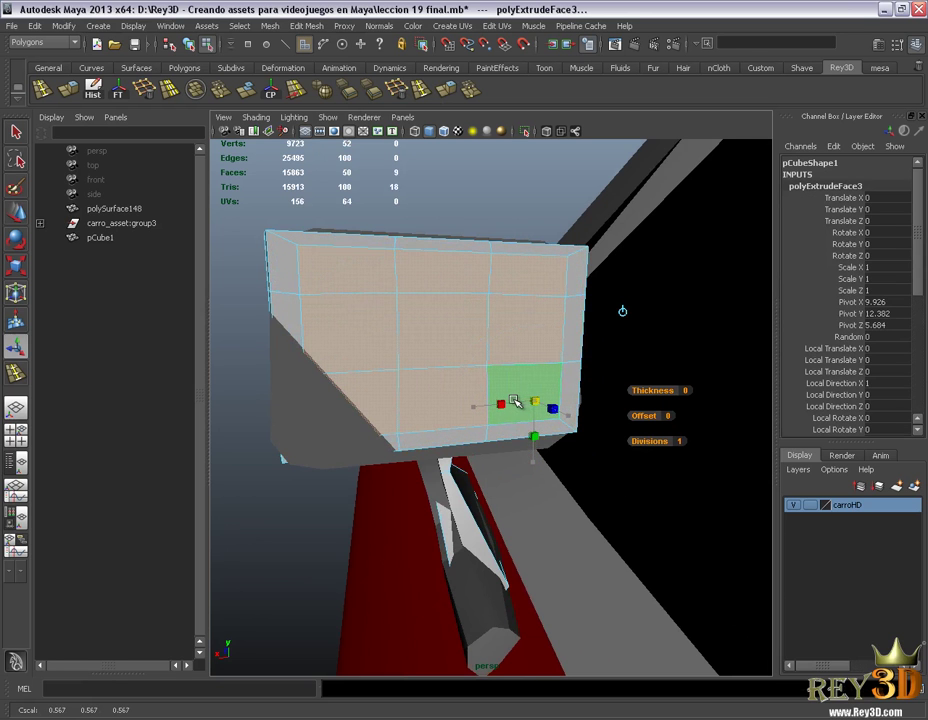
pyautogui.keyDown('alt'); pyautogui.moveTo(520, 402); pyautogui.dragTo(472, 352); pyautogui.keyUp('alt')
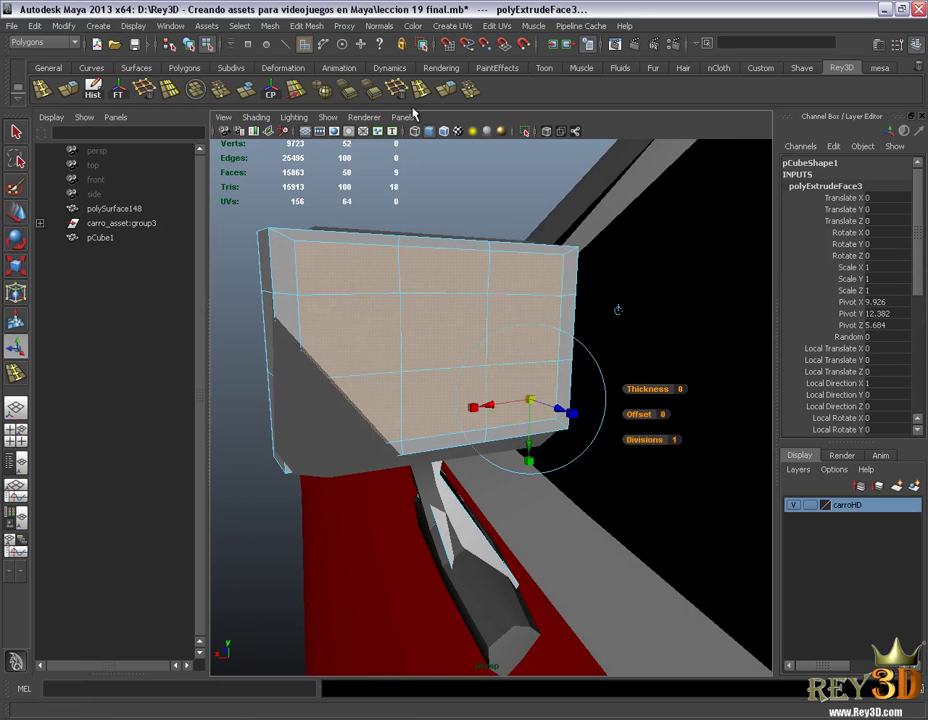
pyautogui.click(447, 90)
pyautogui.keyDown('alt'); pyautogui.moveTo(422, 435); pyautogui.dragTo(540, 398); pyautogui.keyUp('alt')
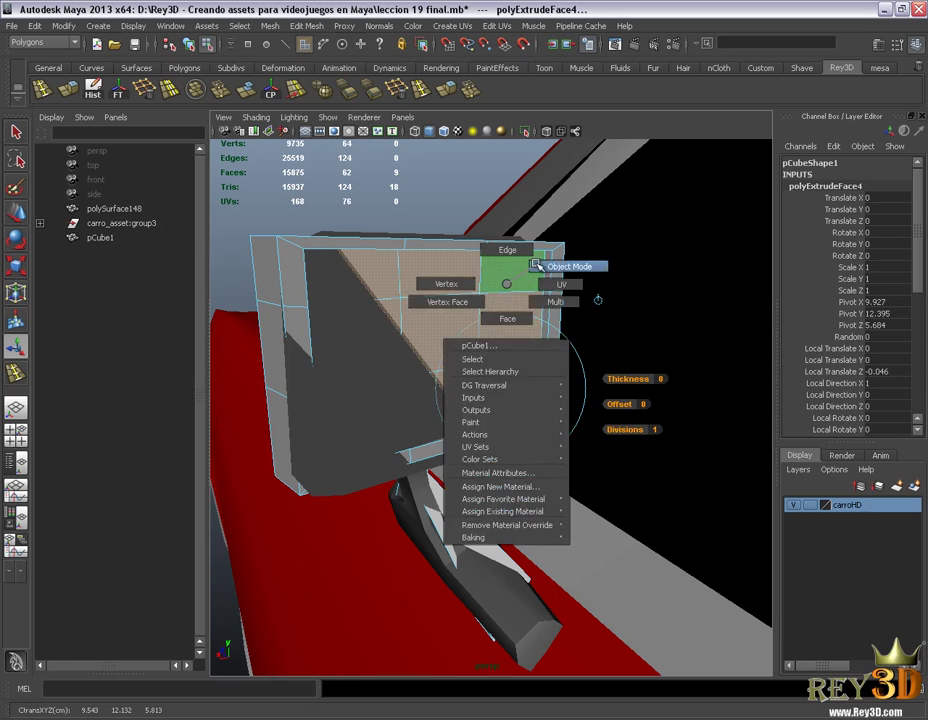
pyautogui.moveTo(507, 287); pyautogui.dragTo(565, 264, button='right')
pyautogui.keyDown('alt'); pyautogui.moveTo(502, 272); pyautogui.dragTo(243, 192); pyautogui.keyUp('alt')
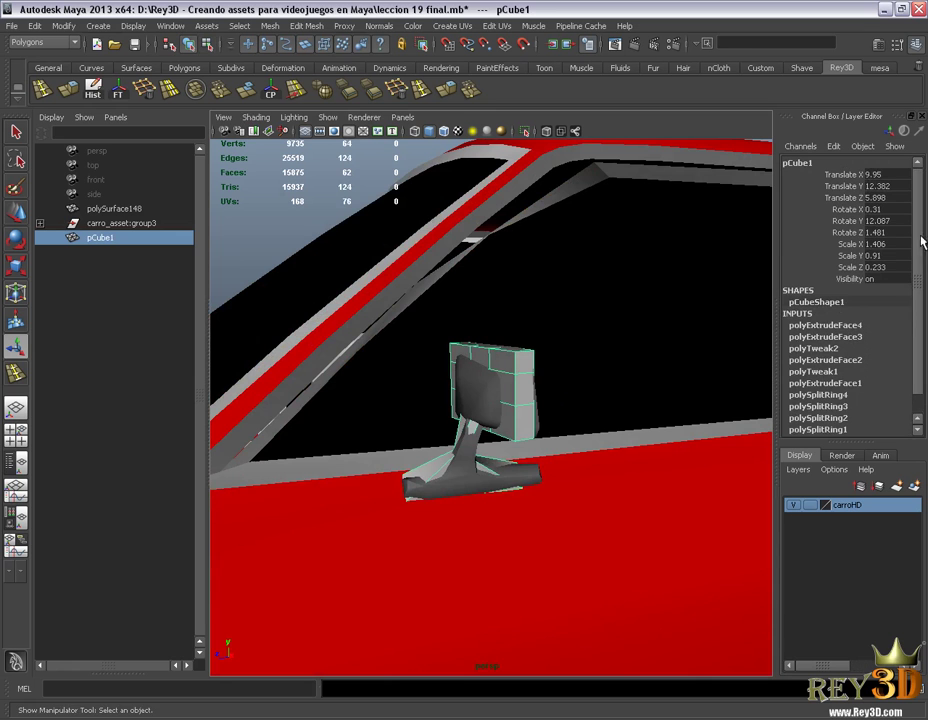
# - Delete the mirror's history, freeze its transforms and raise it to Translate Y 3.359
pyautogui.click(92, 89)
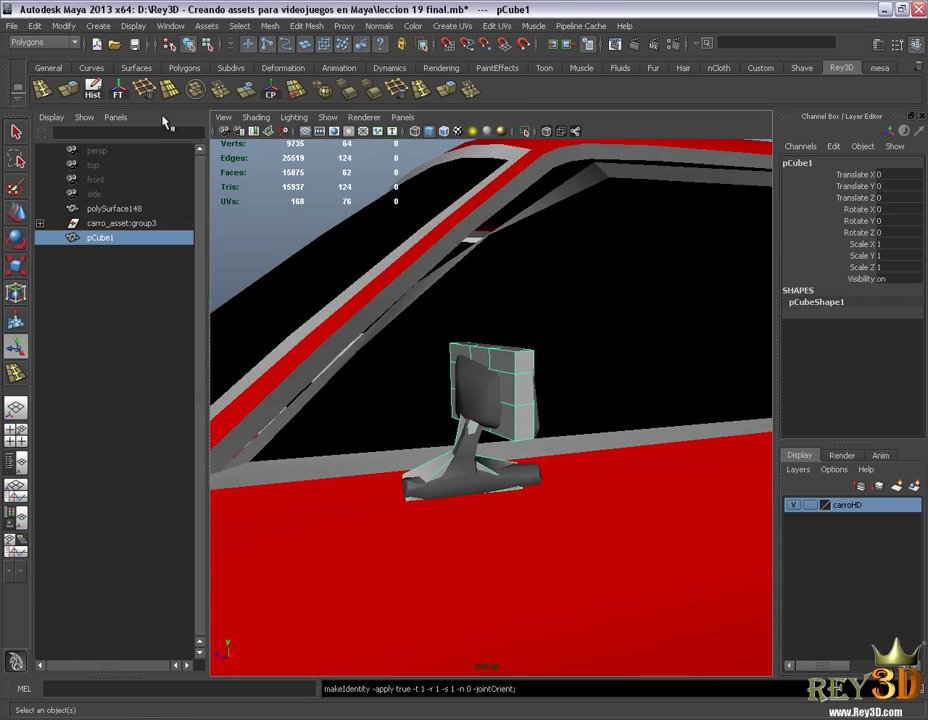
pyautogui.press('w')
pyautogui.keyDown('alt'); pyautogui.moveTo(472, 324); pyautogui.dragTo(540, 300); pyautogui.keyUp('alt')
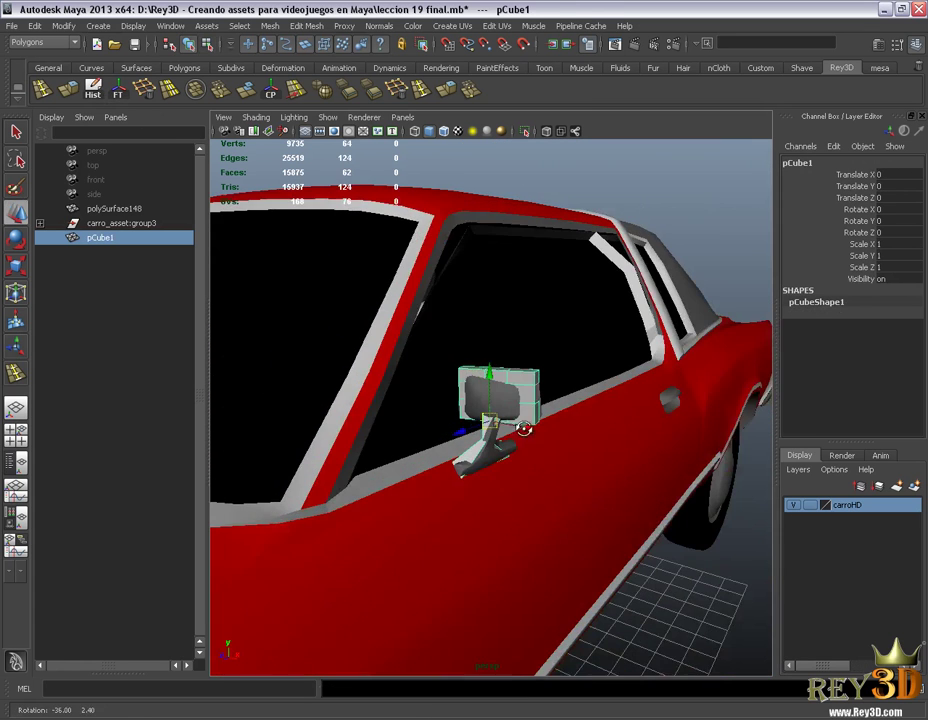
pyautogui.moveTo(491, 358); pyautogui.dragTo(491, 352)
pyautogui.moveTo(508, 248)
pyautogui.mouseDown()
pyautogui.moveTo(667, 174)
pyautogui.moveTo(483, 176)
pyautogui.mouseUp()
pyautogui.click(483, 176)
pyautogui.moveTo(494, 297)
pyautogui.keyDown('alt'); pyautogui.mouseDown()
pyautogui.moveTo(532, 311)
pyautogui.moveTo(443, 352)
pyautogui.mouseUp(); pyautogui.keyUp('alt')
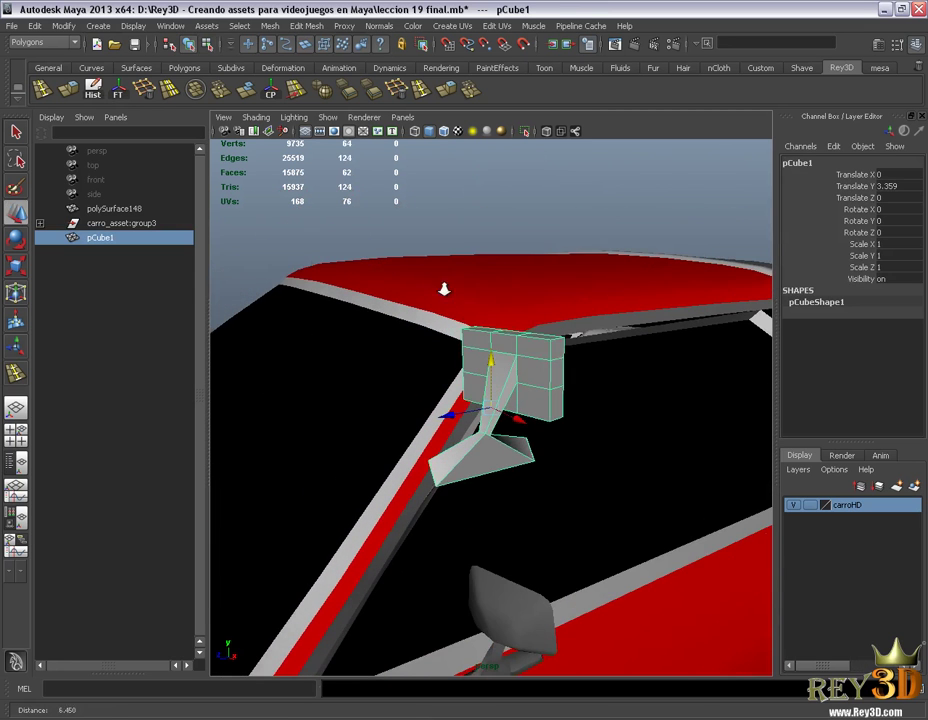
pyautogui.click(304, 252)
pyautogui.moveTo(468, 411)
pyautogui.keyDown('alt'); pyautogui.mouseDown()
pyautogui.moveTo(534, 385)
pyautogui.moveTo(342, 385)
pyautogui.moveTo(396, 402)
pyautogui.moveTo(622, 410)
pyautogui.moveTo(671, 389)
pyautogui.moveTo(418, 383)
pyautogui.moveTo(501, 432)
pyautogui.moveTo(503, 369)
pyautogui.moveTo(480, 260)
pyautogui.mouseUp(); pyautogui.keyUp('alt')
pyautogui.click(524, 375)
# - Insert an edge loop across the mirror arm, then rotate it and pinch it to 0.439 scale
pyautogui.click(424, 91)
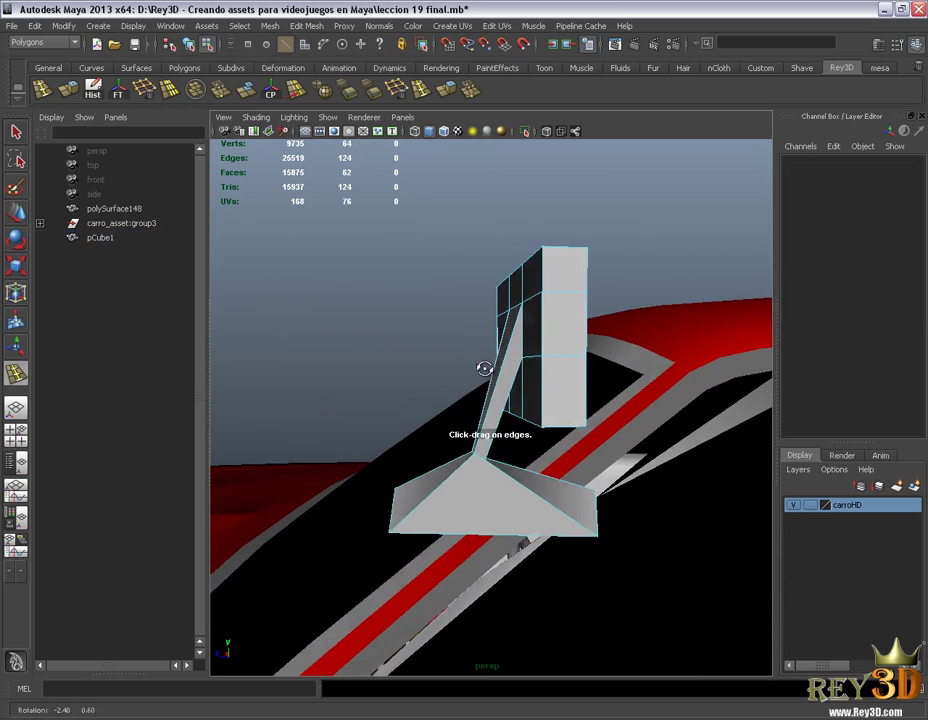
pyautogui.click(501, 377)
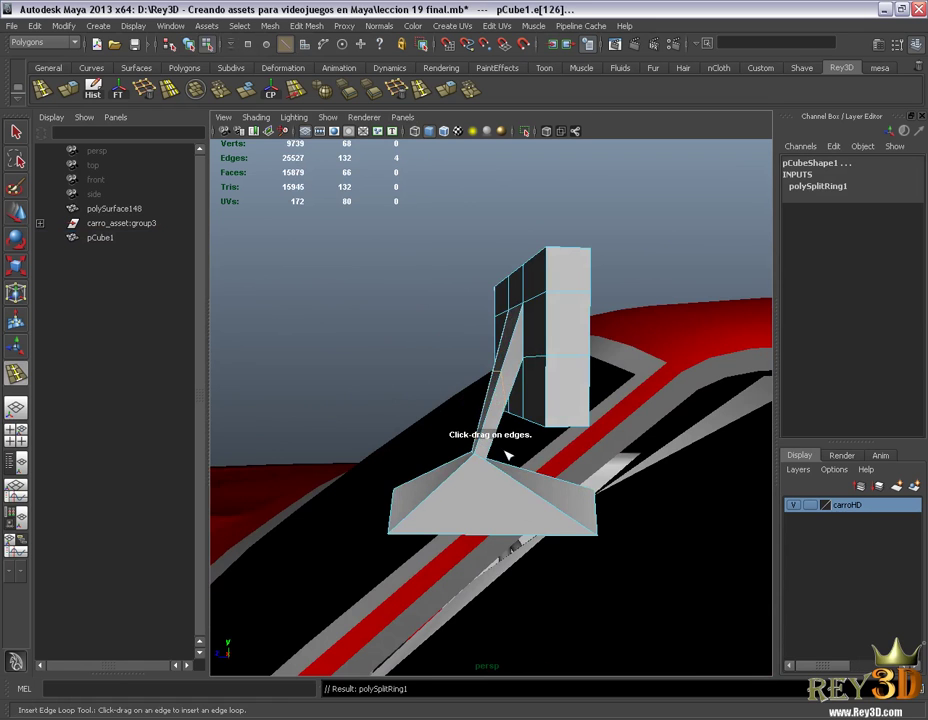
pyautogui.keyDown('alt'); pyautogui.moveTo(503, 393); pyautogui.dragTo(484, 440); pyautogui.keyUp('alt')
pyautogui.press('e')
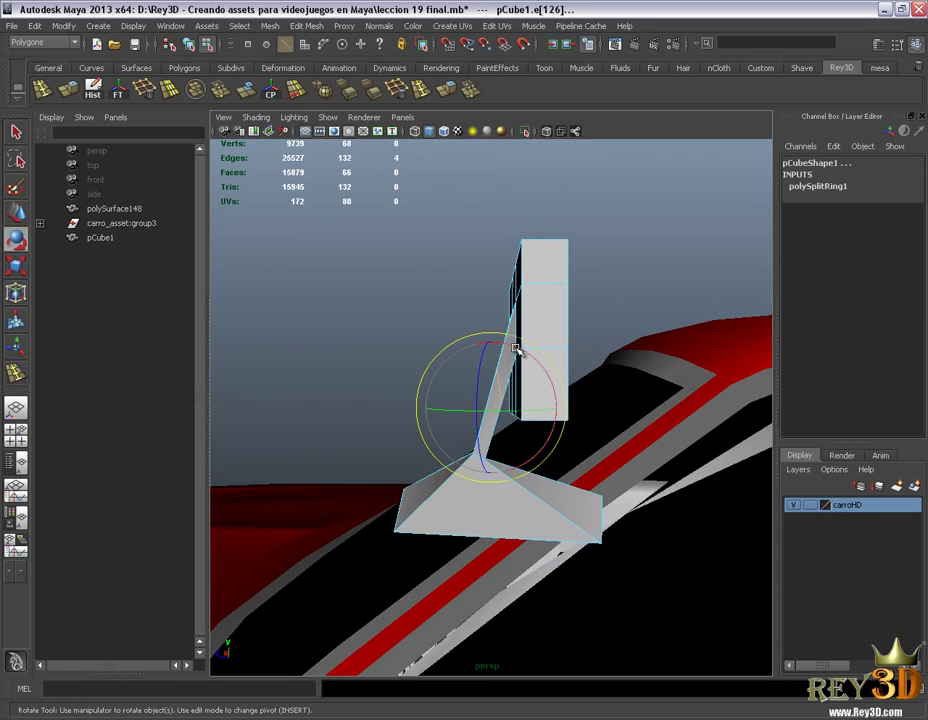
pyautogui.press('r')
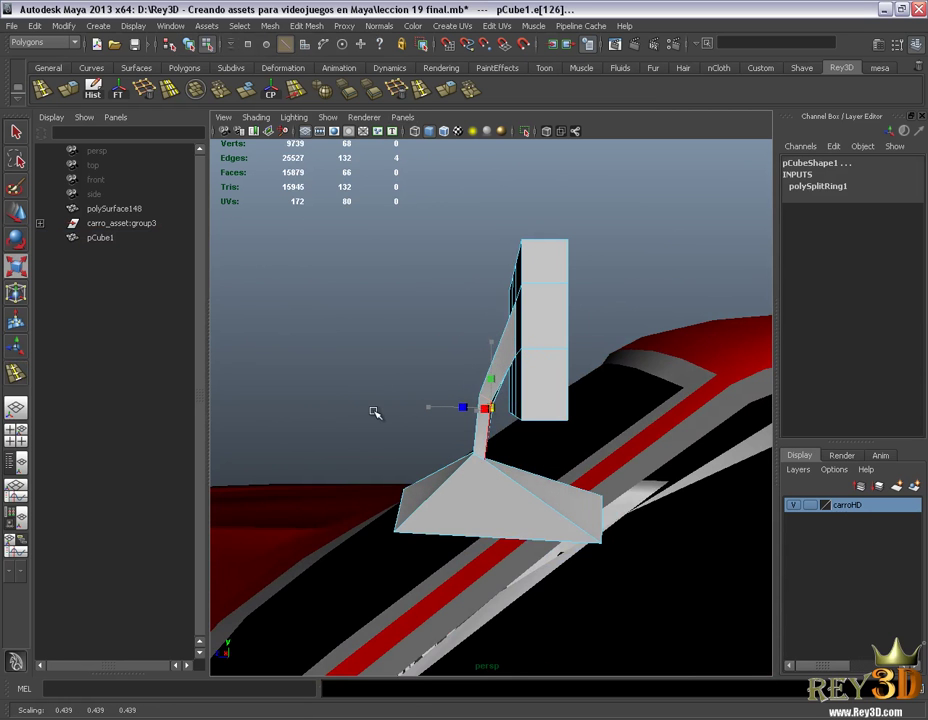
pyautogui.press('w')
pyautogui.moveTo(437, 487)
pyautogui.keyDown('alt'); pyautogui.mouseDown()
pyautogui.moveTo(551, 528)
pyautogui.moveTo(677, 491)
pyautogui.moveTo(571, 471)
pyautogui.moveTo(338, 485)
pyautogui.moveTo(505, 491)
pyautogui.moveTo(591, 480)
pyautogui.mouseUp(); pyautogui.keyUp('alt')
pyautogui.moveTo(540, 345); pyautogui.dragTo(615, 300, button='right')
pyautogui.moveTo(574, 317)
pyautogui.keyDown('alt'); pyautogui.mouseDown()
pyautogui.moveTo(490, 428)
pyautogui.moveTo(498, 185)
pyautogui.mouseUp(); pyautogui.keyUp('alt')
# - Apply Normals > Soften Edge to the side mirror, twice
pyautogui.click(378, 26)
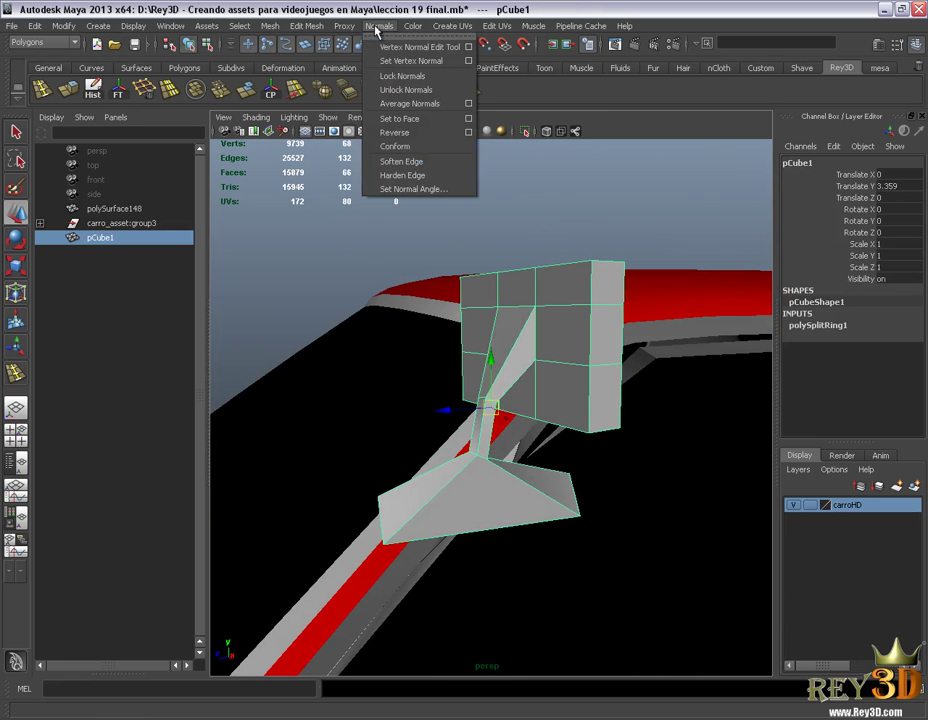
pyautogui.click(385, 162)
pyautogui.click(501, 375)
pyautogui.moveTo(501, 375)
pyautogui.keyDown('alt'); pyautogui.mouseDown()
pyautogui.moveTo(555, 404)
pyautogui.moveTo(361, 398)
pyautogui.moveTo(437, 416)
pyautogui.moveTo(665, 400)
pyautogui.moveTo(663, 418)
pyautogui.moveTo(532, 385)
pyautogui.mouseUp(); pyautogui.keyUp('alt')
pyautogui.click(532, 385)
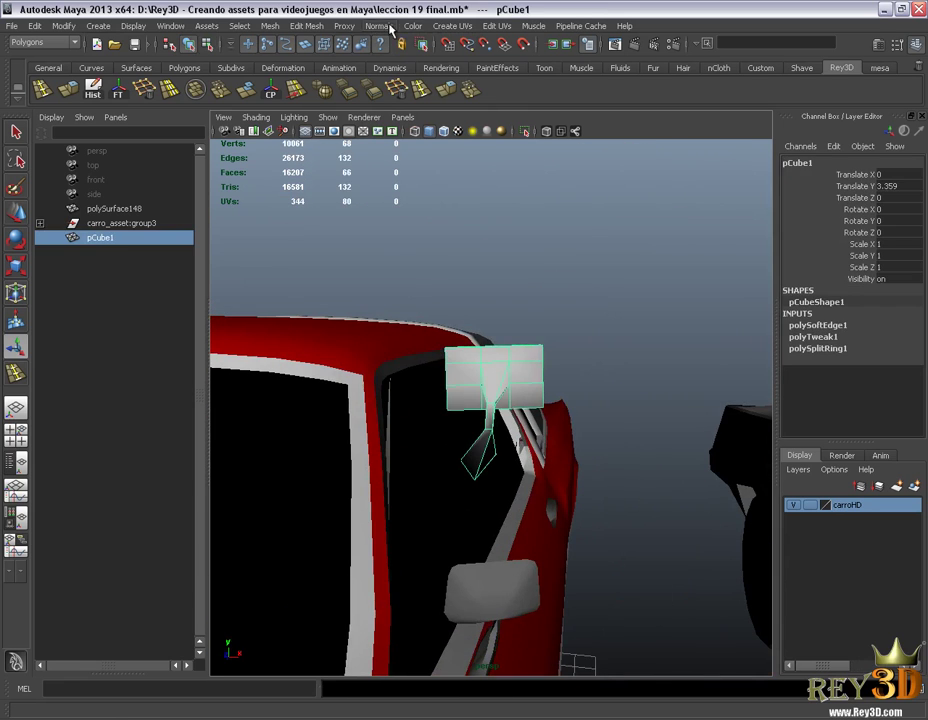
pyautogui.click(388, 27)
pyautogui.click(410, 160)
pyautogui.keyDown('alt'); pyautogui.moveTo(480, 336); pyautogui.dragTo(670, 320); pyautogui.keyUp('alt')
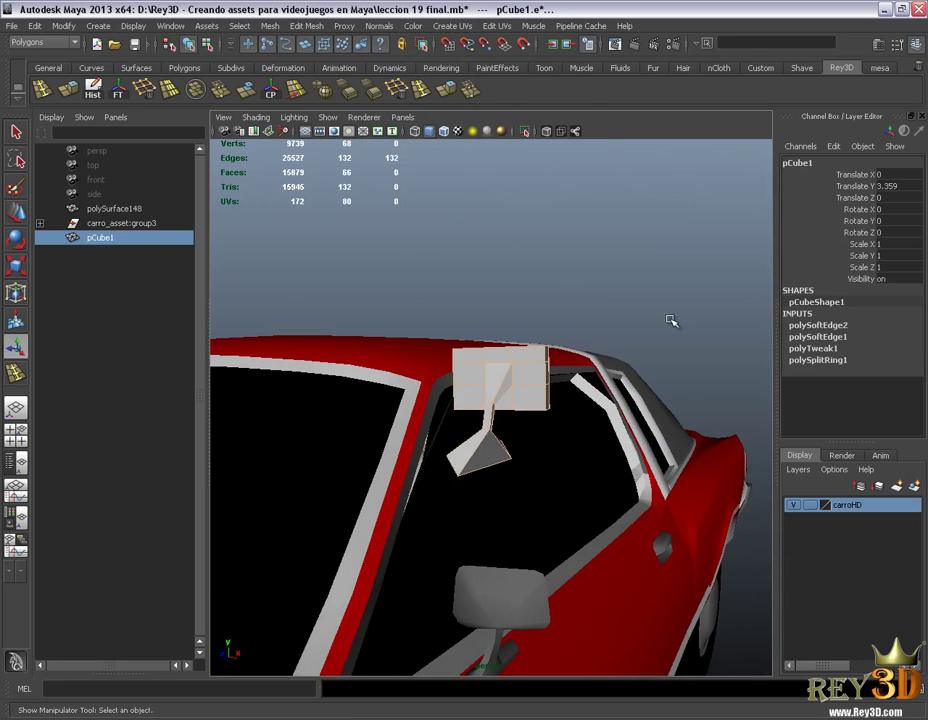
pyautogui.moveTo(670, 320); pyautogui.dragTo(640, 270, button='right')
# - Apply Normals > Set Normal Angle to the mirror, then reapply Soften Edge
pyautogui.click(381, 27)
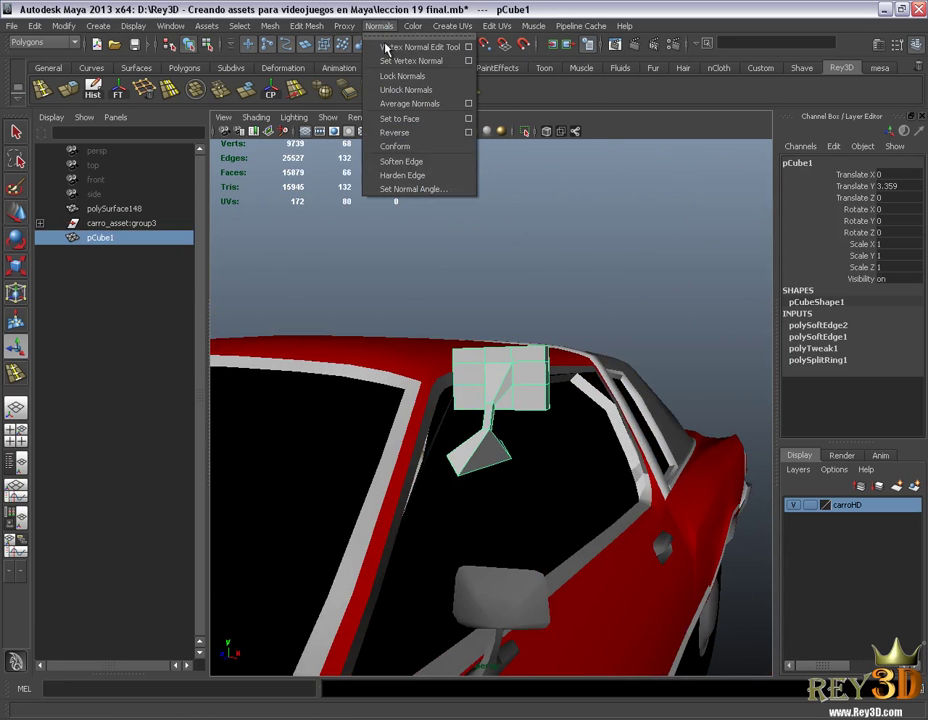
pyautogui.click(420, 140)
pyautogui.click(498, 258)
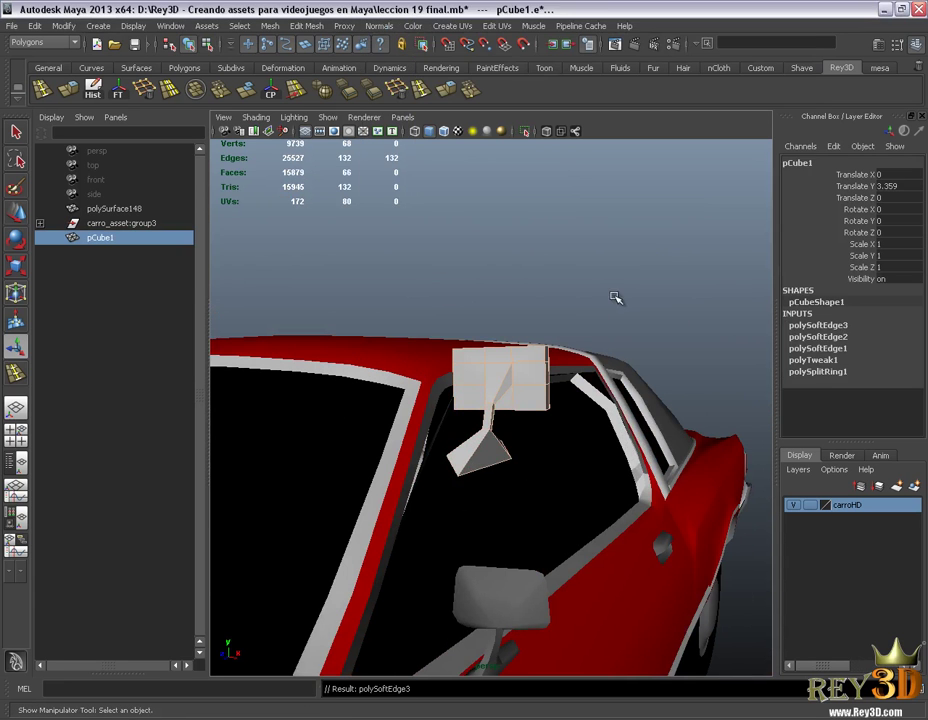
pyautogui.click(617, 300)
pyautogui.moveTo(590, 393)
pyautogui.keyDown('alt'); pyautogui.mouseDown()
pyautogui.moveTo(362, 393)
pyautogui.moveTo(632, 408)
pyautogui.moveTo(524, 439)
pyautogui.moveTo(543, 325)
pyautogui.mouseUp(); pyautogui.keyUp('alt')
pyautogui.click(543, 325)
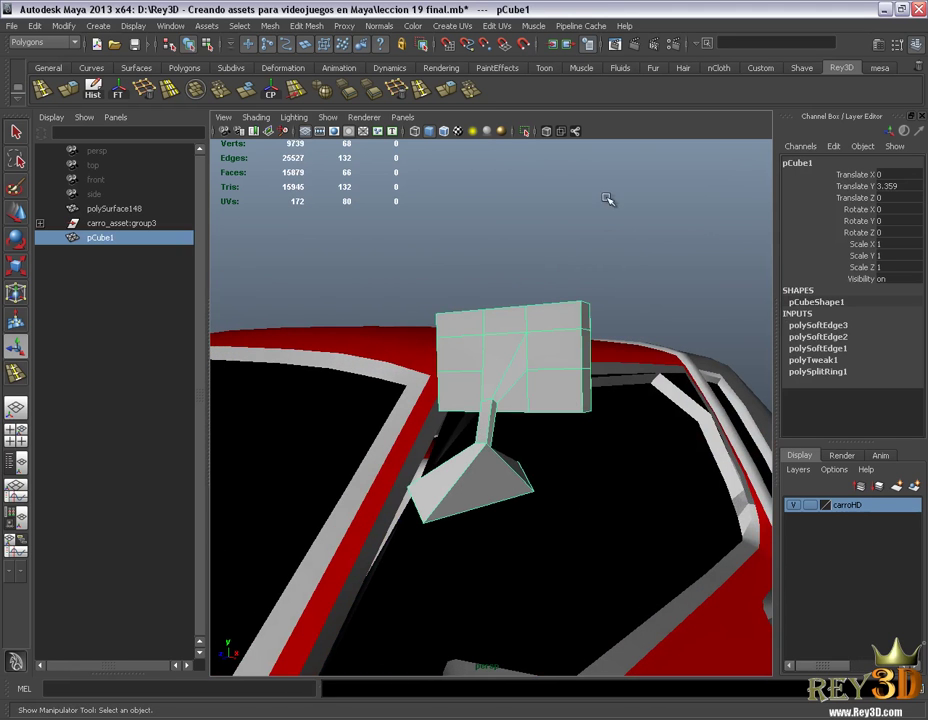
pyautogui.click(379, 26)
pyautogui.click(442, 159)
pyautogui.click(603, 356)
pyautogui.moveTo(603, 356)
pyautogui.keyDown('alt'); pyautogui.mouseDown()
pyautogui.moveTo(338, 431)
pyautogui.moveTo(449, 431)
pyautogui.moveTo(513, 387)
pyautogui.moveTo(649, 531)
pyautogui.moveTo(452, 414)
pyautogui.moveTo(534, 424)
pyautogui.moveTo(440, 386)
pyautogui.mouseUp(); pyautogui.keyUp('alt')
# - Select the side mirror and frame it close beside the grey car's door
pyautogui.click(513, 387)
pyautogui.press('w')
pyautogui.scroll(-3, 452, 414)
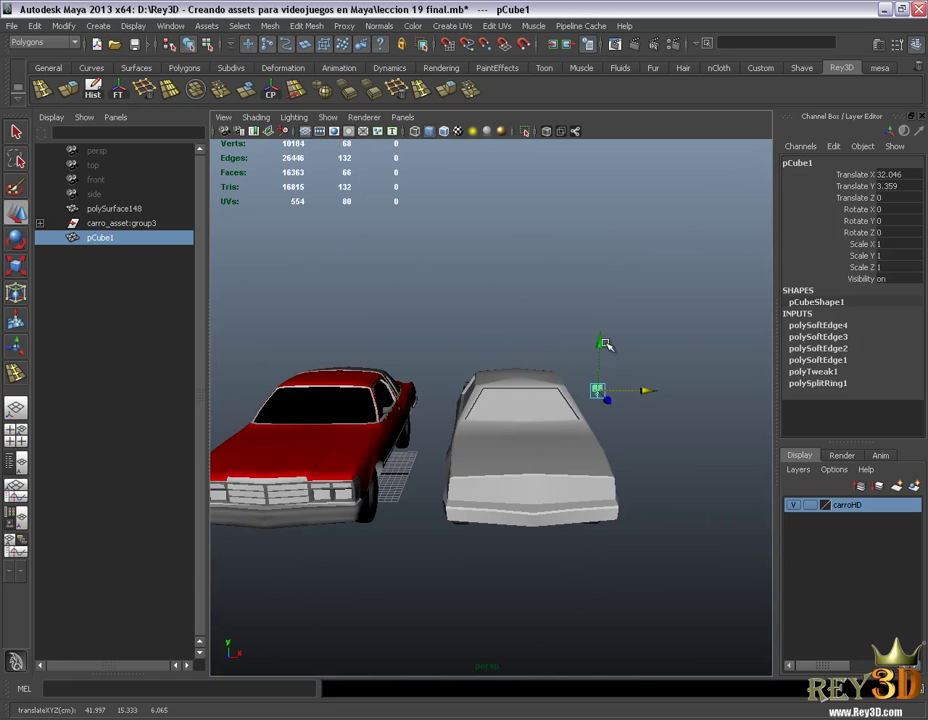
pyautogui.scroll(5, 601, 372)
pyautogui.moveTo(601, 372)
pyautogui.keyDown('alt'); pyautogui.mouseDown()
pyautogui.moveTo(408, 380)
pyautogui.moveTo(524, 451)
pyautogui.moveTo(534, 414)
pyautogui.moveTo(433, 414)
pyautogui.moveTo(472, 406)
pyautogui.moveTo(458, 397)
pyautogui.mouseUp(); pyautogui.keyUp('alt')
pyautogui.scroll(-5, 519, 393)
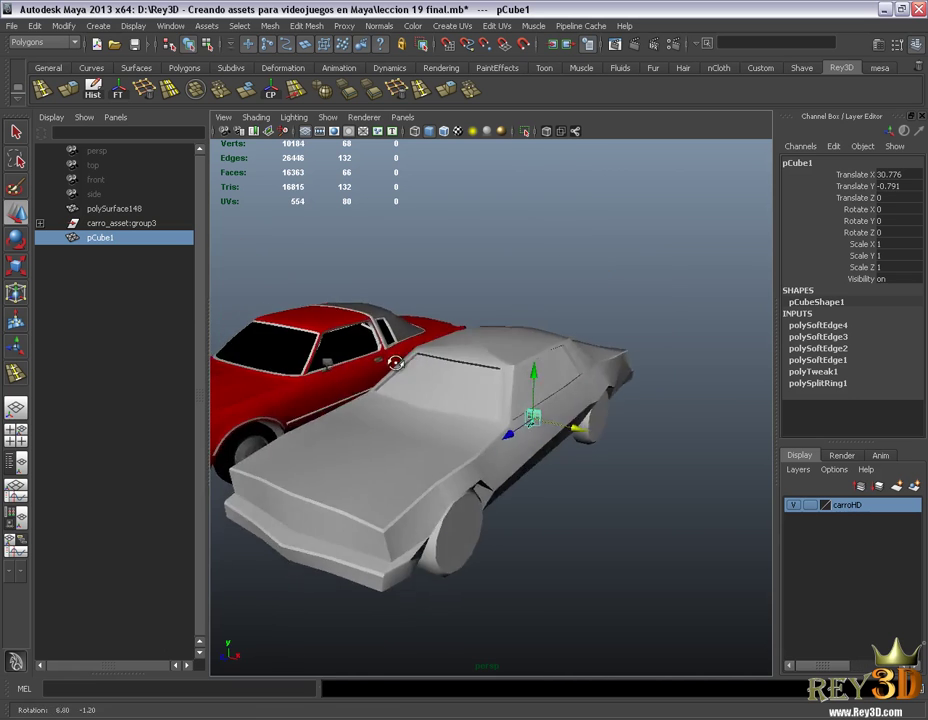
pyautogui.scroll(4, 510, 440)
pyautogui.scroll(2, 537, 484)
pyautogui.keyDown('alt'); pyautogui.moveTo(537, 484); pyautogui.dragTo(477, 443); pyautogui.keyUp('alt')
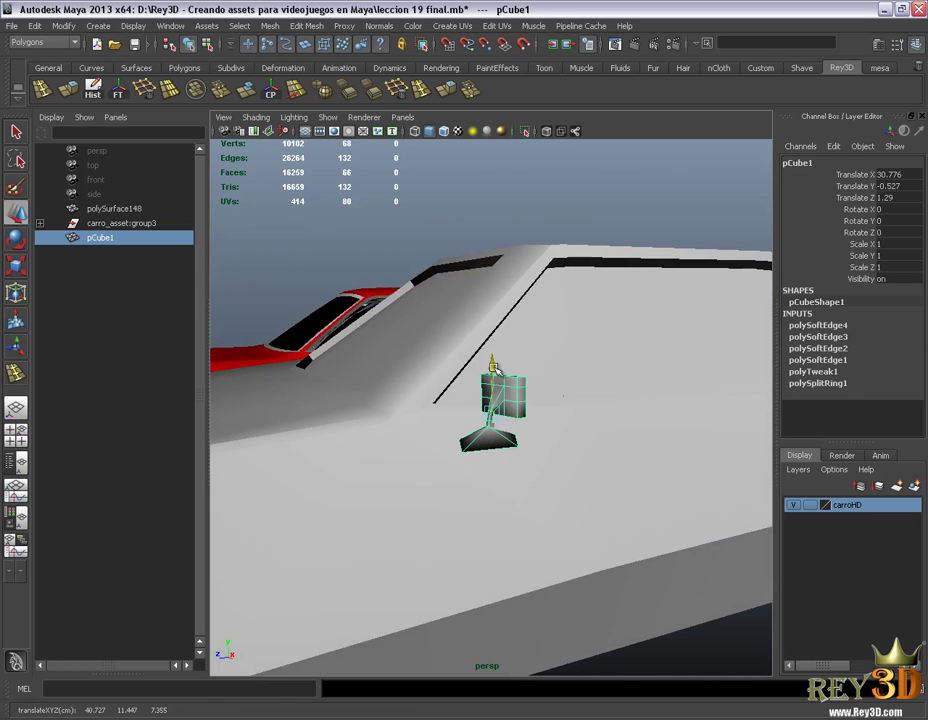
pyautogui.press('f')
pyautogui.moveTo(500, 420)
pyautogui.keyDown('alt'); pyautogui.mouseDown()
pyautogui.moveTo(543, 418)
pyautogui.moveTo(552, 430)
pyautogui.moveTo(381, 441)
pyautogui.moveTo(677, 480)
pyautogui.moveTo(541, 468)
pyautogui.mouseUp(); pyautogui.keyUp('alt')
pyautogui.moveTo(541, 468)
pyautogui.keyDown('alt'); pyautogui.mouseDown(button='right')
pyautogui.moveTo(570, 435)
pyautogui.moveTo(476, 460)
pyautogui.moveTo(524, 441)
pyautogui.moveTo(527, 413)
pyautogui.mouseUp(button='right'); pyautogui.keyUp('alt')
# - Move the mirror onto the grey car's door at Translate X 30.232, tilting it slightly in Z
pyautogui.moveTo(527, 400)
pyautogui.keyDown('alt'); pyautogui.mouseDown()
pyautogui.moveTo(460, 491)
pyautogui.moveTo(482, 451)
pyautogui.moveTo(510, 455)
pyautogui.mouseUp(); pyautogui.keyUp('alt')
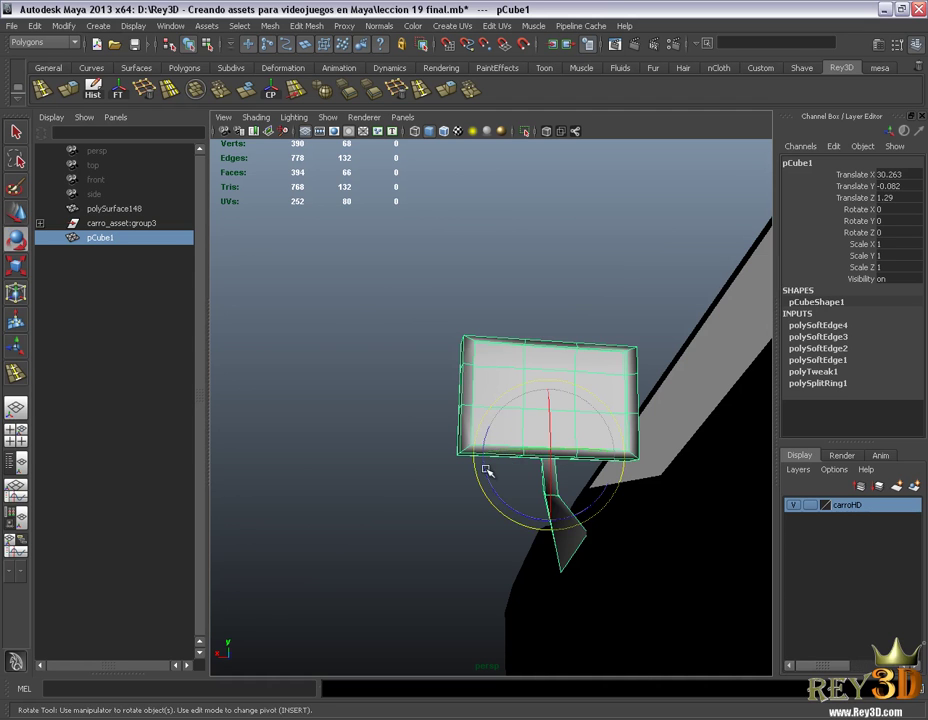
pyautogui.press('w')
pyautogui.keyDown('alt'); pyautogui.moveTo(489, 478); pyautogui.dragTo(590, 482); pyautogui.keyUp('alt')
pyautogui.moveTo(482, 457)
pyautogui.mouseDown()
pyautogui.moveTo(503, 459)
pyautogui.moveTo(534, 441)
pyautogui.moveTo(644, 449)
pyautogui.moveTo(764, 441)
pyautogui.moveTo(566, 483)
pyautogui.moveTo(534, 429)
pyautogui.moveTo(520, 480)
pyautogui.moveTo(348, 497)
pyautogui.moveTo(343, 508)
pyautogui.mouseUp()
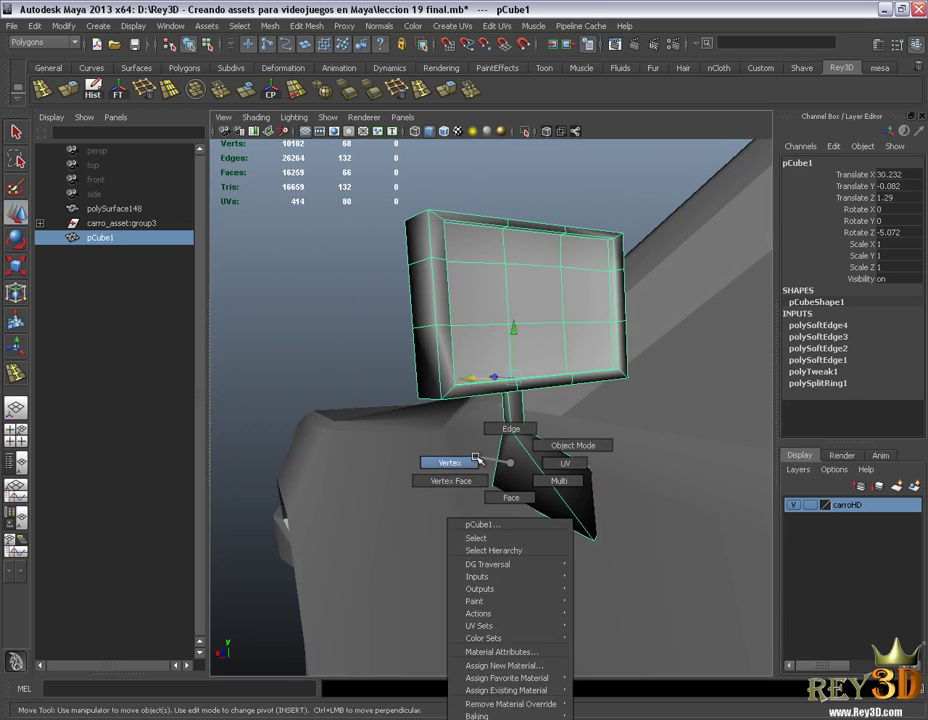
# - Pull one corner vertex of the mirror's foot into place against the door
pyautogui.moveTo(508, 464); pyautogui.dragTo(446, 464, button='right')
pyautogui.click(593, 541)
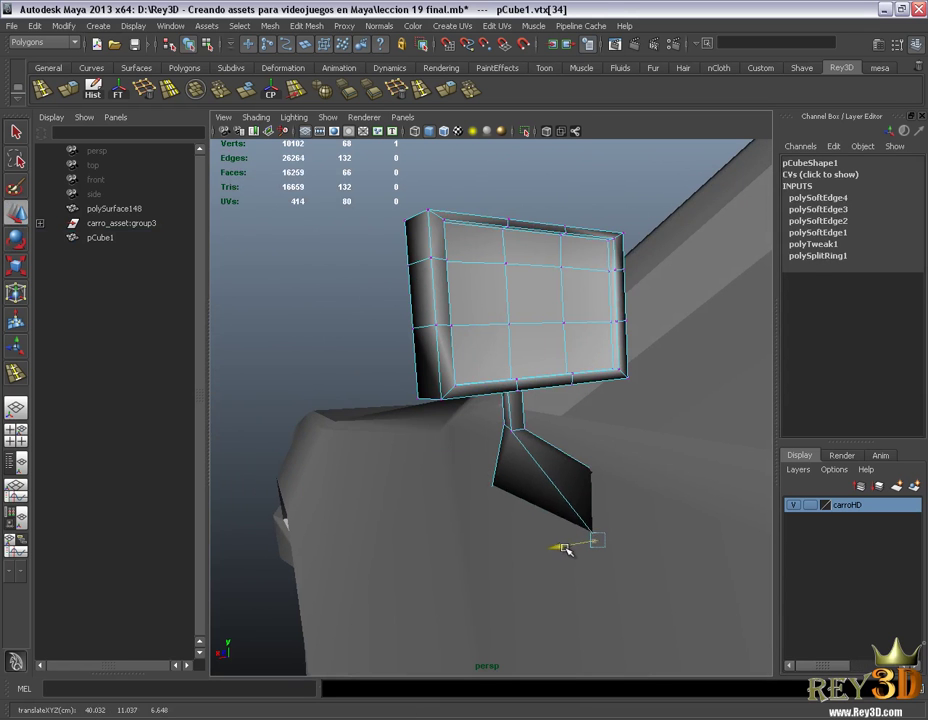
pyautogui.moveTo(547, 460); pyautogui.dragTo(611, 437, button='right')
pyautogui.click(615, 504)
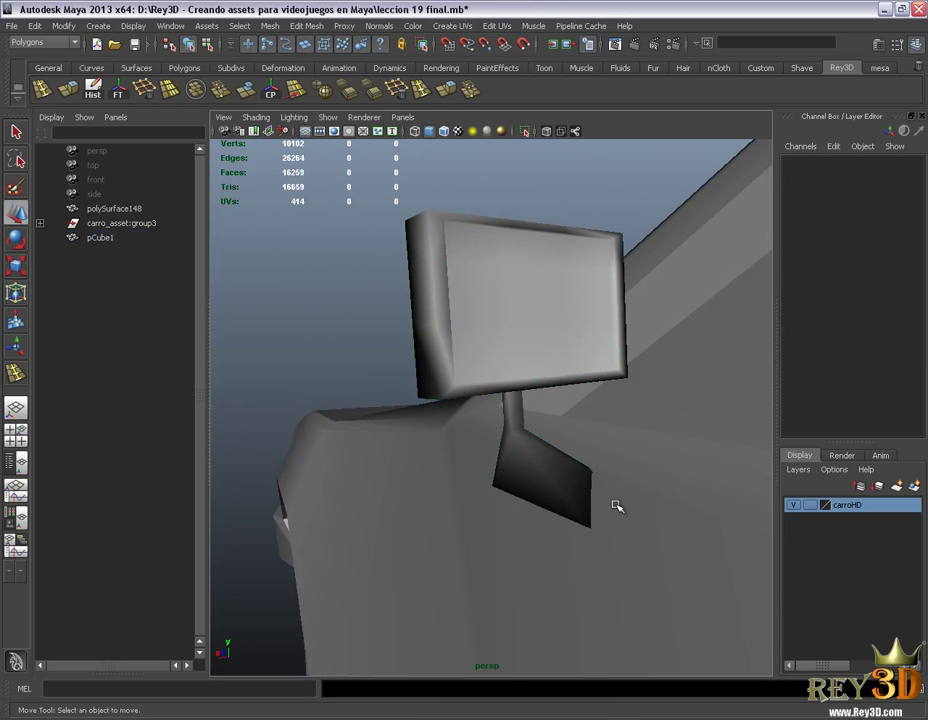
pyautogui.keyDown('alt'); pyautogui.moveTo(615, 504); pyautogui.dragTo(495, 421, button='right'); pyautogui.keyUp('alt')
pyautogui.moveTo(495, 421)
pyautogui.keyDown('alt'); pyautogui.mouseDown()
pyautogui.moveTo(348, 399)
pyautogui.moveTo(528, 445)
pyautogui.moveTo(617, 438)
pyautogui.moveTo(532, 431)
pyautogui.moveTo(483, 459)
pyautogui.moveTo(439, 428)
pyautogui.moveTo(628, 439)
pyautogui.moveTo(688, 429)
pyautogui.moveTo(389, 429)
pyautogui.moveTo(642, 439)
pyautogui.moveTo(474, 445)
pyautogui.moveTo(414, 429)
pyautogui.moveTo(412, 393)
pyautogui.mouseUp(); pyautogui.keyUp('alt')
# - Select the side mirror and delete its construction history
pyautogui.moveTo(412, 393)
pyautogui.keyDown('alt'); pyautogui.mouseDown(button='right')
pyautogui.moveTo(502, 431)
pyautogui.moveTo(553, 429)
pyautogui.mouseUp(button='right'); pyautogui.keyUp('alt')
pyautogui.moveTo(553, 429)
pyautogui.keyDown('alt'); pyautogui.mouseDown()
pyautogui.moveTo(590, 420)
pyautogui.moveTo(416, 393)
pyautogui.mouseUp(); pyautogui.keyUp('alt')
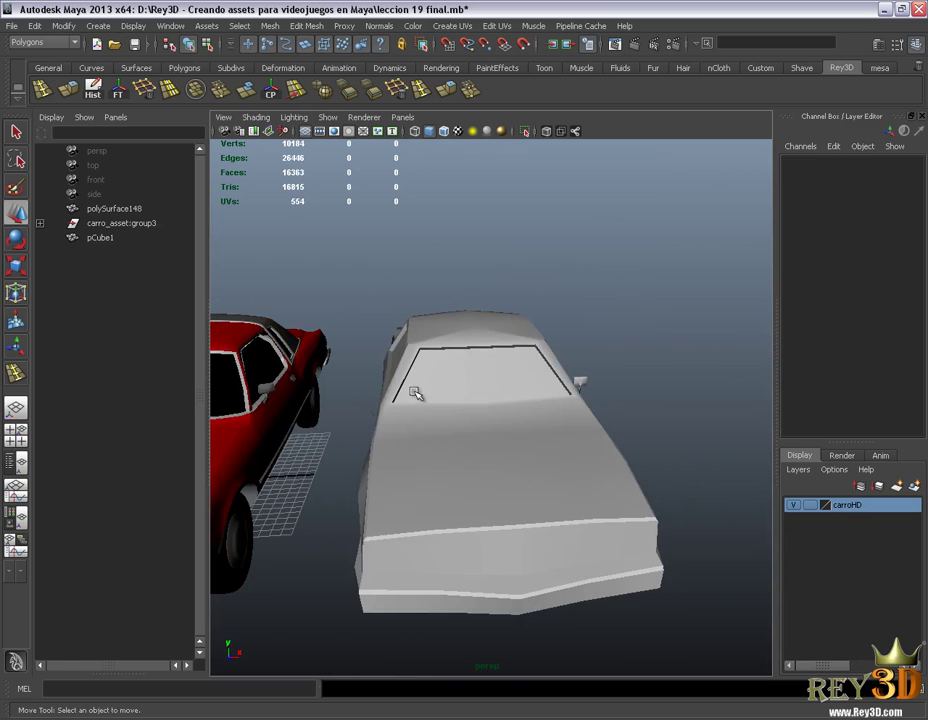
pyautogui.keyDown('alt'); pyautogui.moveTo(521, 418); pyautogui.dragTo(541, 458, button='right'); pyautogui.keyUp('alt')
pyautogui.click(604, 383)
pyautogui.moveTo(604, 383)
pyautogui.keyDown('alt'); pyautogui.mouseDown()
pyautogui.moveTo(659, 565)
pyautogui.moveTo(581, 524)
pyautogui.moveTo(522, 534)
pyautogui.moveTo(540, 520)
pyautogui.mouseUp(); pyautogui.keyUp('alt')
pyautogui.click(93, 88)
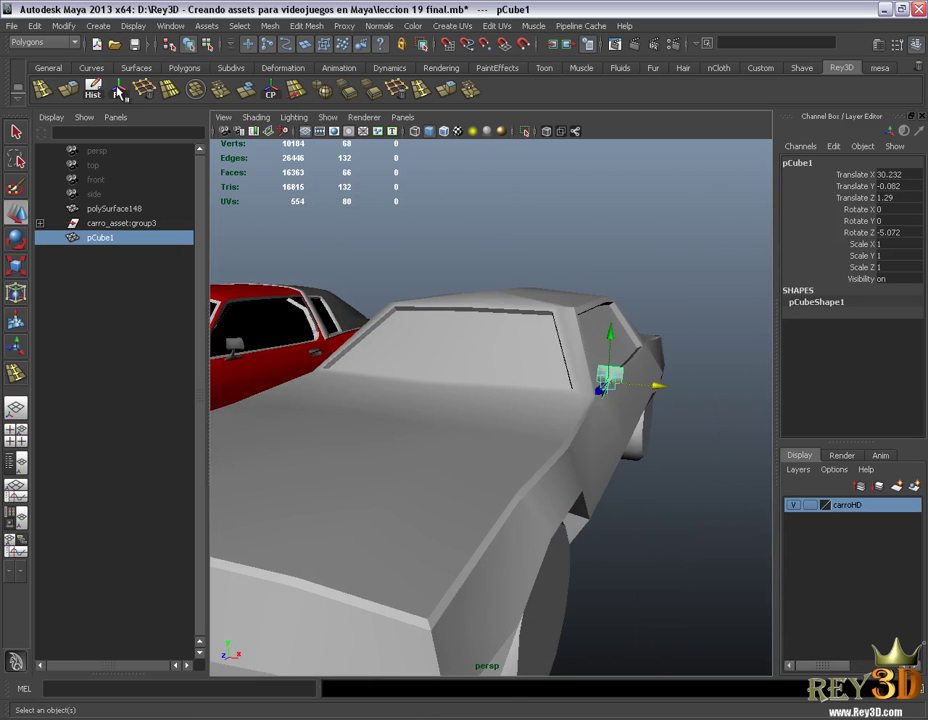
# - Duplicate the mirror and move the copy, pCube2, to Translate X -19.379
pyautogui.keyDown('alt'); pyautogui.moveTo(320, 282); pyautogui.dragTo(383, 322); pyautogui.keyUp('alt')
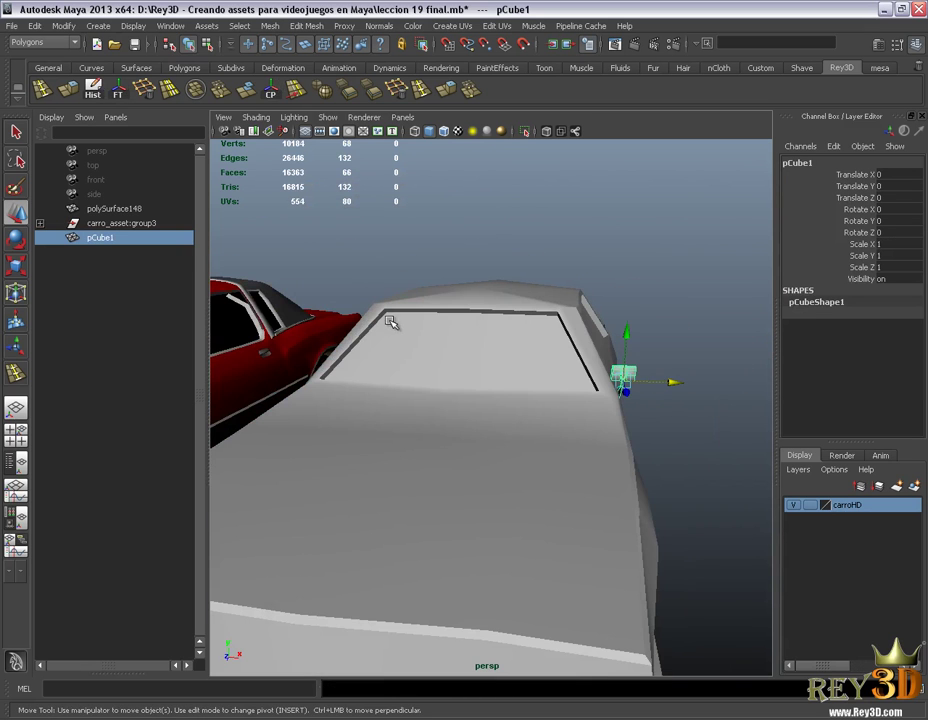
pyautogui.hotkey('ctrl', 'd')
pyautogui.keyDown('alt'); pyautogui.moveTo(553, 379); pyautogui.dragTo(686, 389); pyautogui.keyUp('alt')
pyautogui.moveTo(424, 352)
pyautogui.keyDown('alt'); pyautogui.mouseDown()
pyautogui.moveTo(549, 373)
pyautogui.moveTo(613, 437)
pyautogui.mouseUp(); pyautogui.keyUp('alt')
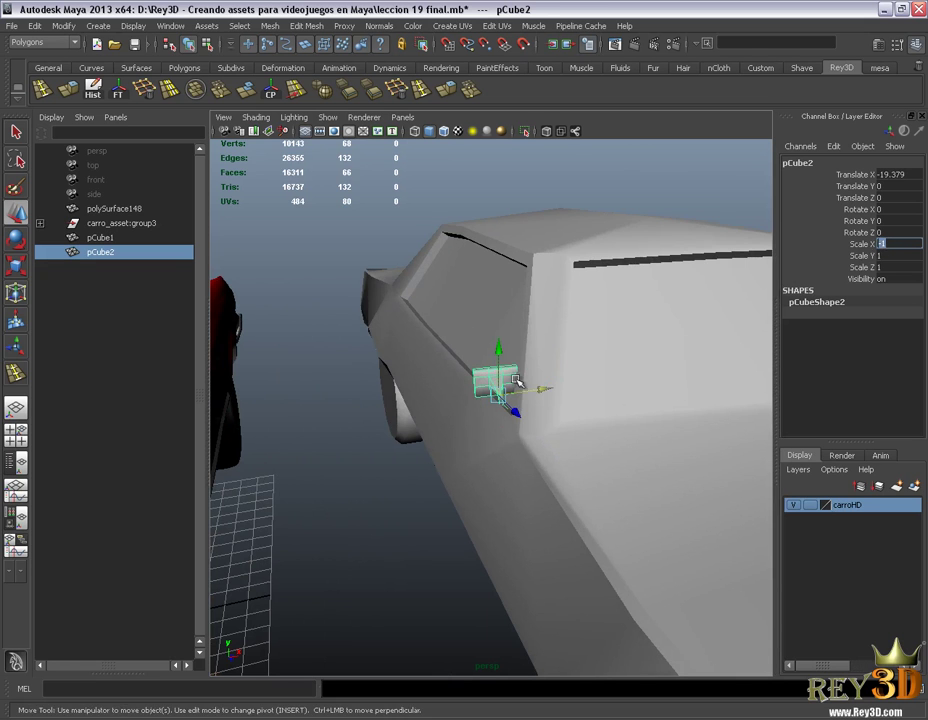
# - Frame the flipped pCube2 and nudge it to Translate X -19.81 against the opposite door
pyautogui.press('f')
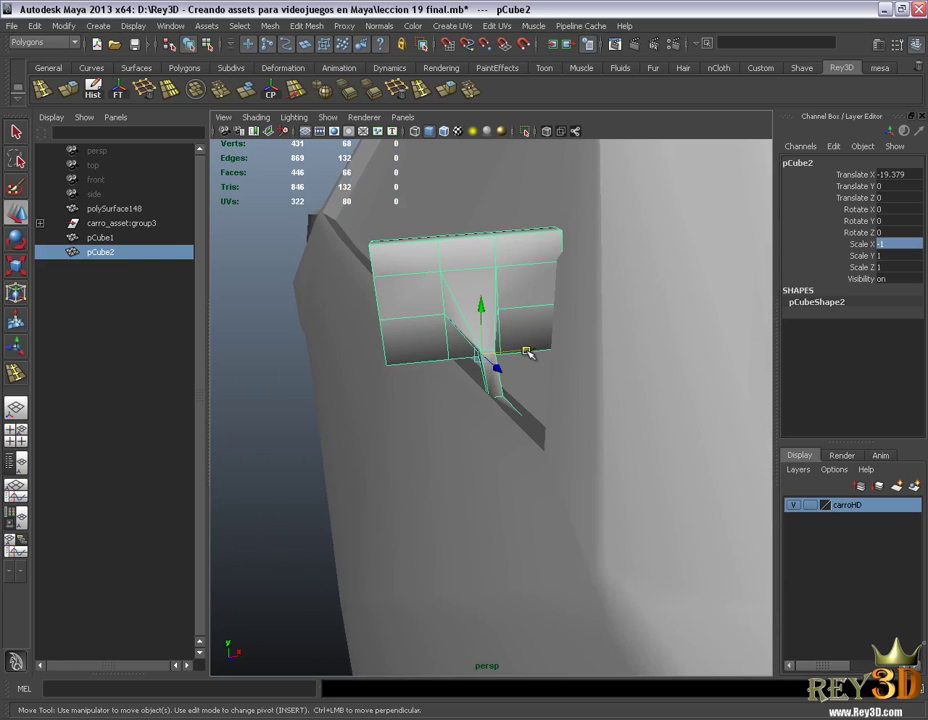
pyautogui.moveTo(527, 353); pyautogui.dragTo(460, 354)
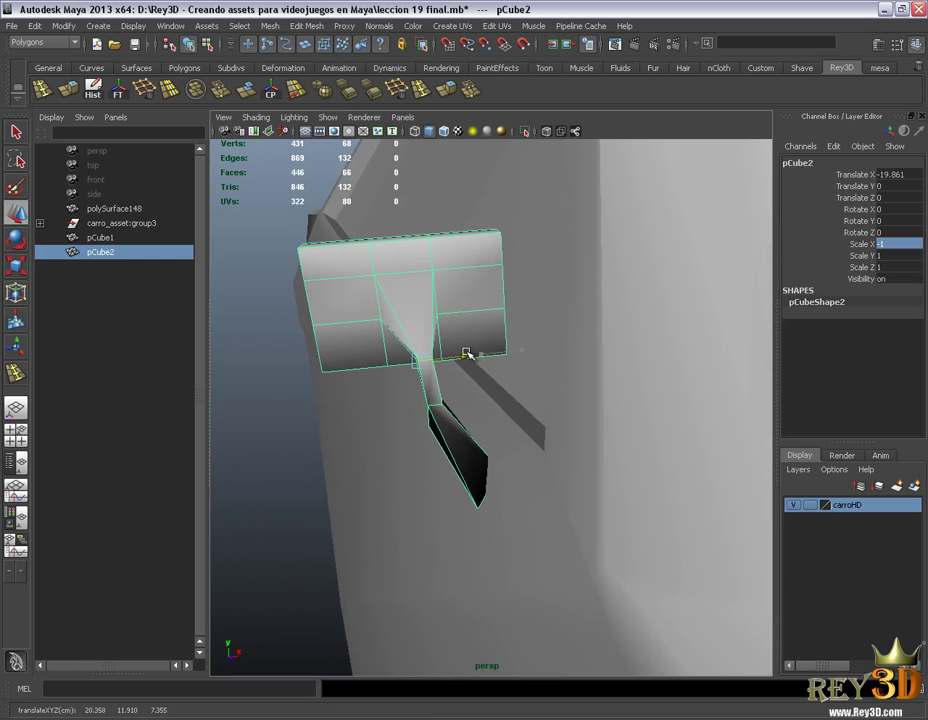
pyautogui.keyDown('alt'); pyautogui.moveTo(472, 354); pyautogui.dragTo(593, 256); pyautogui.keyUp('alt')
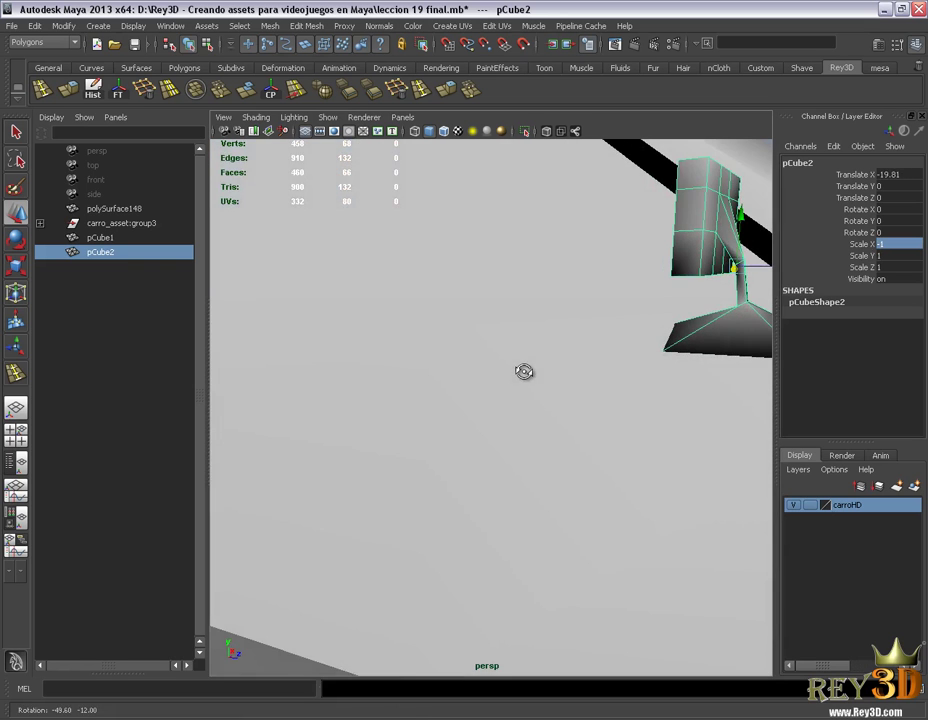
pyautogui.click(593, 256)
pyautogui.keyDown('alt'); pyautogui.moveTo(528, 373); pyautogui.dragTo(625, 453, button='right'); pyautogui.keyUp('alt')
pyautogui.moveTo(625, 453)
pyautogui.keyDown('alt'); pyautogui.mouseDown()
pyautogui.moveTo(485, 442)
pyautogui.moveTo(498, 423)
pyautogui.moveTo(594, 438)
pyautogui.moveTo(520, 406)
pyautogui.moveTo(603, 404)
pyautogui.moveTo(510, 408)
pyautogui.mouseUp(); pyautogui.keyUp('alt')
pyautogui.moveTo(510, 408)
pyautogui.keyDown('alt'); pyautogui.mouseDown(button='right')
pyautogui.moveTo(560, 438)
pyautogui.moveTo(493, 360)
pyautogui.mouseUp(button='right'); pyautogui.keyUp('alt')
pyautogui.keyDown('alt'); pyautogui.moveTo(493, 360); pyautogui.dragTo(528, 387); pyautogui.keyUp('alt')
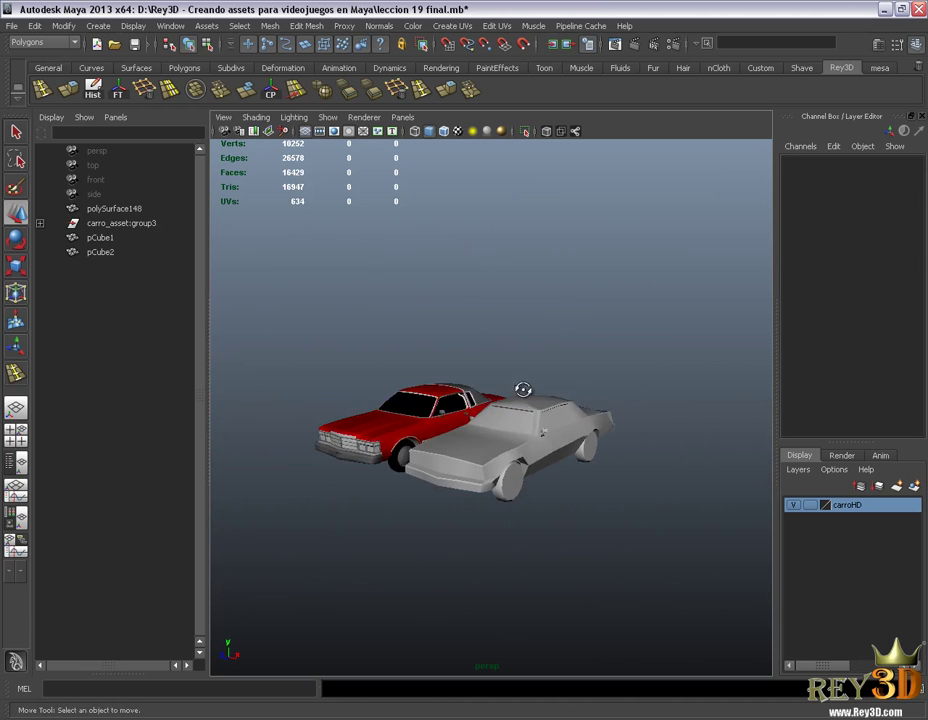
pyautogui.keyDown('alt'); pyautogui.moveTo(528, 387); pyautogui.dragTo(573, 418, button='right'); pyautogui.keyUp('alt')
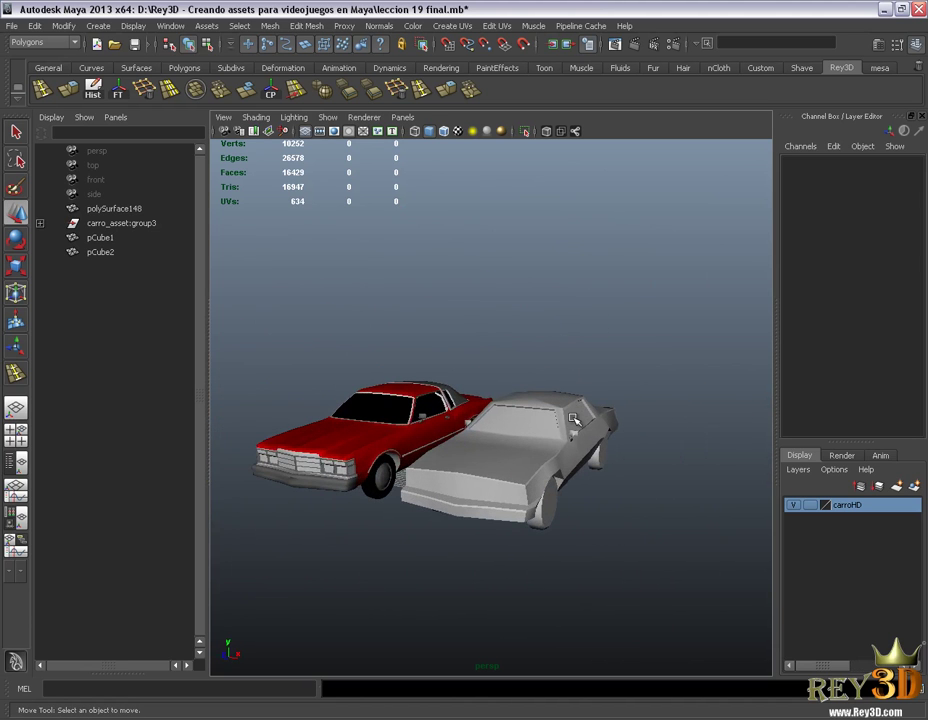